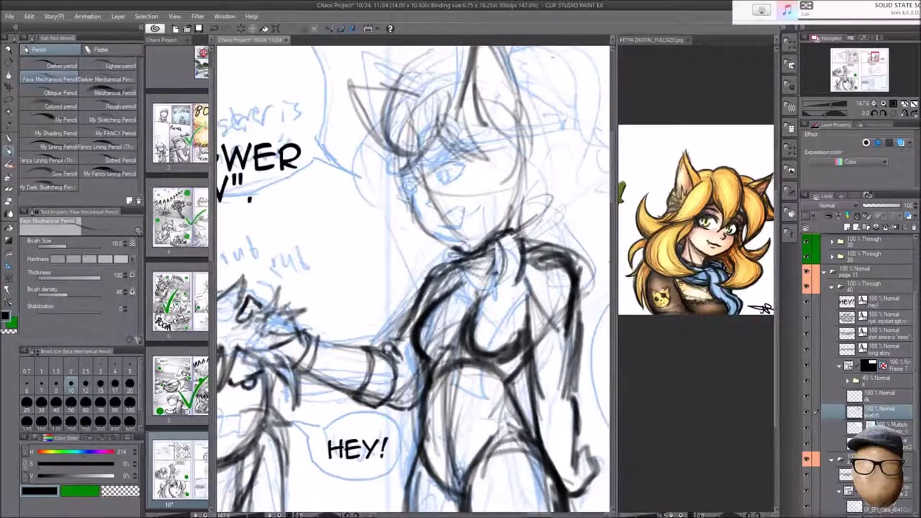
- Lasso the cat-eared character's head in the page 11 sketch and transform it to sit lower on the shoulders
key(m)
drag(574, 190, 559, 217)
drag(346, 94, 352, 101)
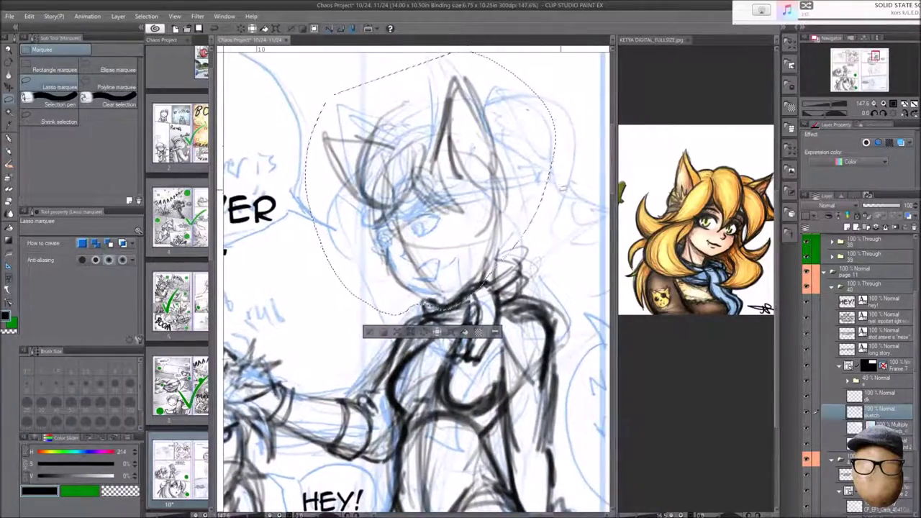
key(ctrl+t)
key(Return)
key(p)
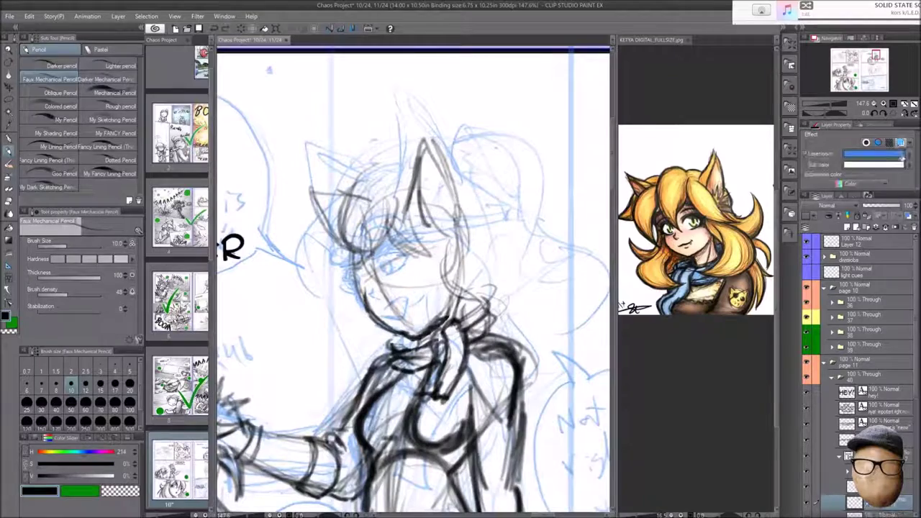
- Sketch the cat-eared character's long flowing hair and bangs in red around the head with the Faux Mechanical Pencil
mouse_move(437, 230)
mouse_down()
mouse_move(460, 360)
mouse_move(403, 374)
mouse_up()
drag(339, 302, 296, 342)
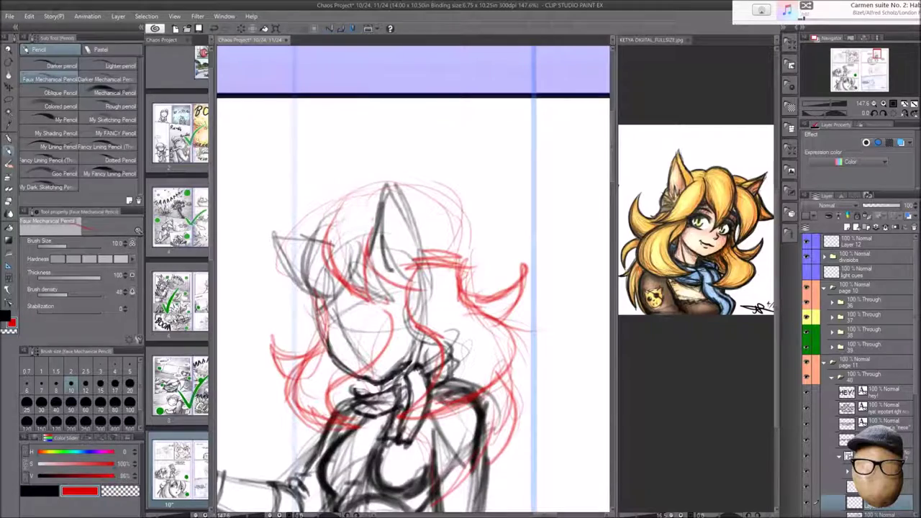
drag(319, 250, 281, 298)
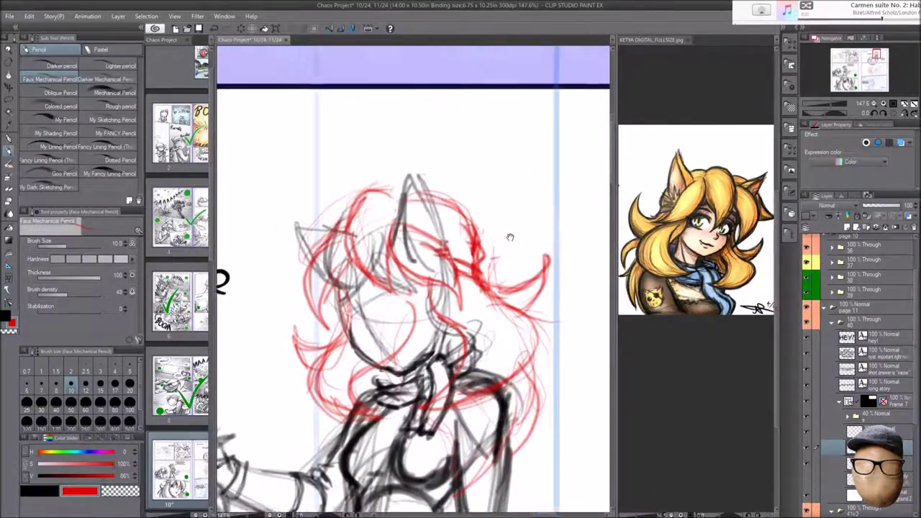
- Sketch the inner-ear lines of the tall upright ear in black
key(v)
key(v)
key(h)
key(h)
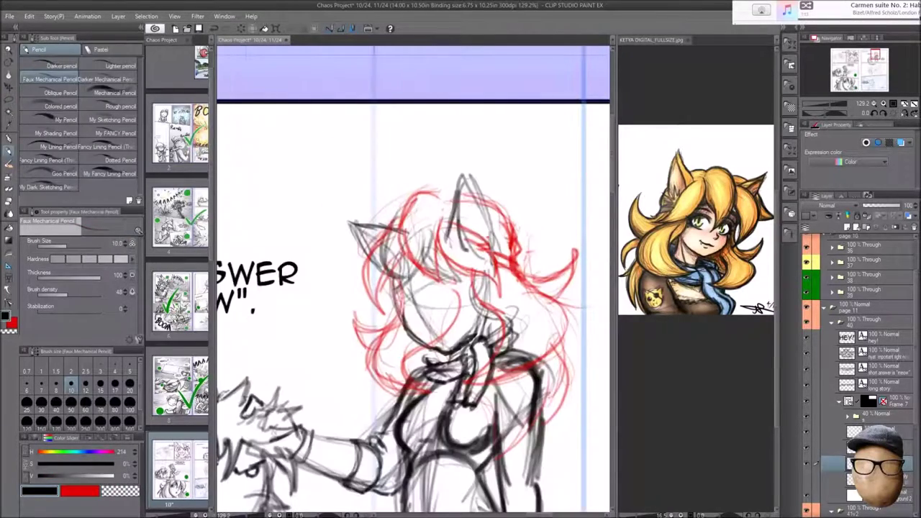
key(e)
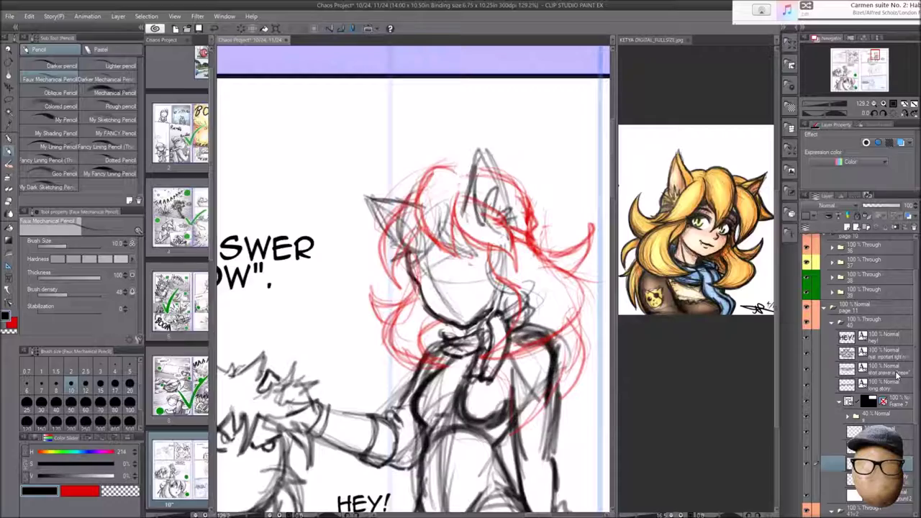
- Expand the page 10 close-up panel's layer folder and select its Layer 10 for pen shading
scroll(413, 280, up, 2)
scroll(414, 281, down, 2)
scroll(414, 281, down, 3)
scroll(463, 288, down, 3)
scroll(461, 287, down, 1)
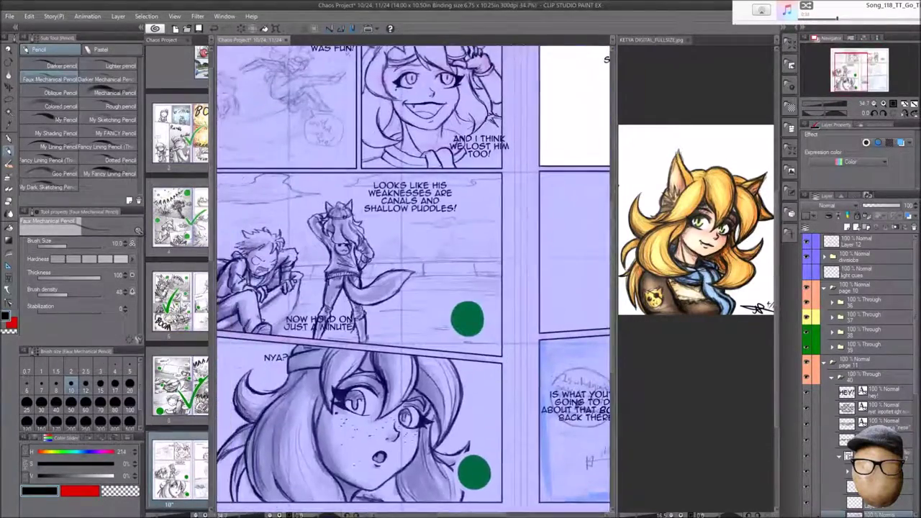
scroll(414, 273, up, 1)
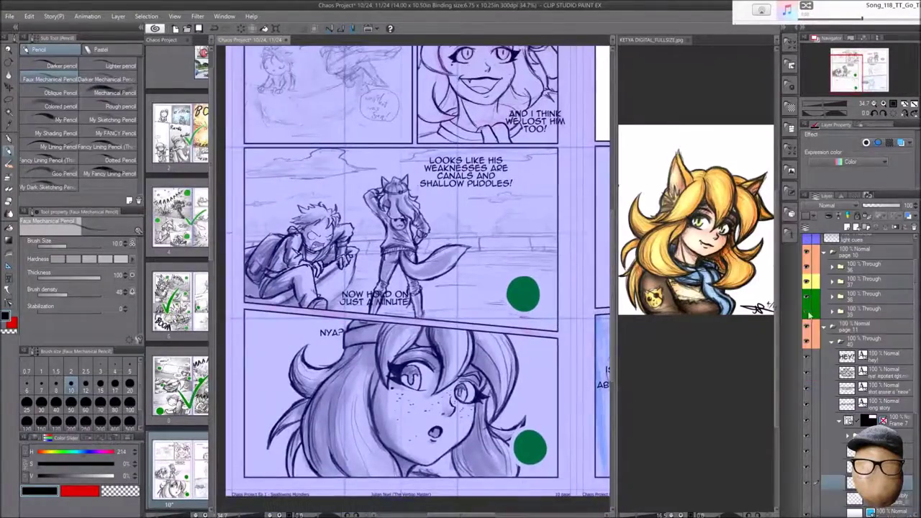
key(k)
scroll(391, 434, up, 1)
key(p)
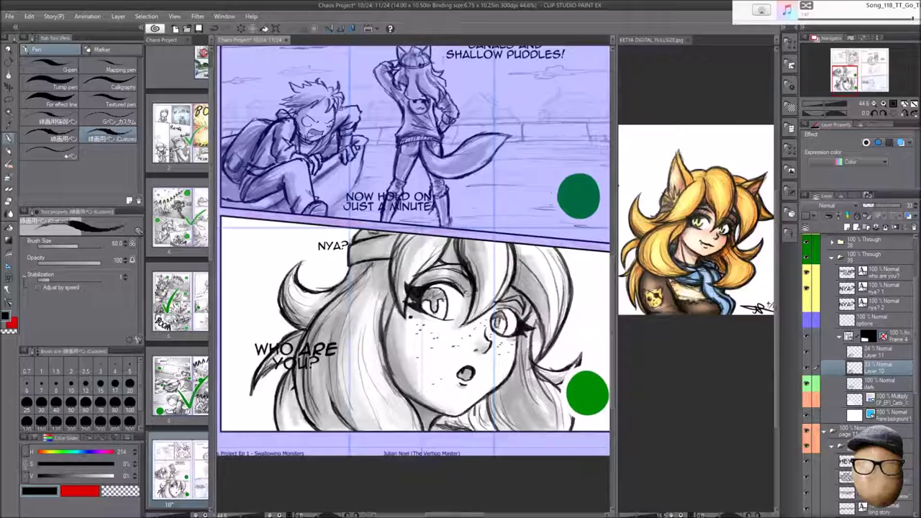
- Add a layer at 43% opacity to the close-up panel for shading the hair with a size 15 pen
key(ctrl+shift+n)
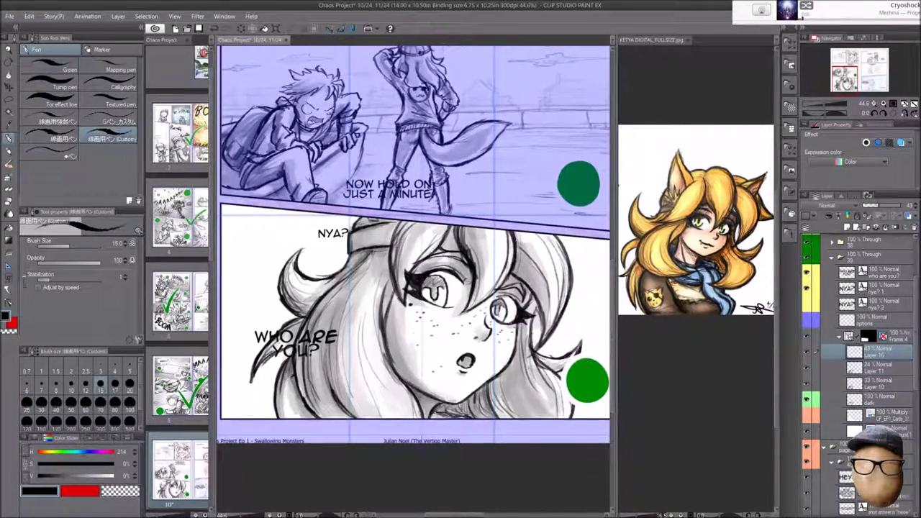
scroll(414, 252, down, 3)
scroll(414, 252, up, 2)
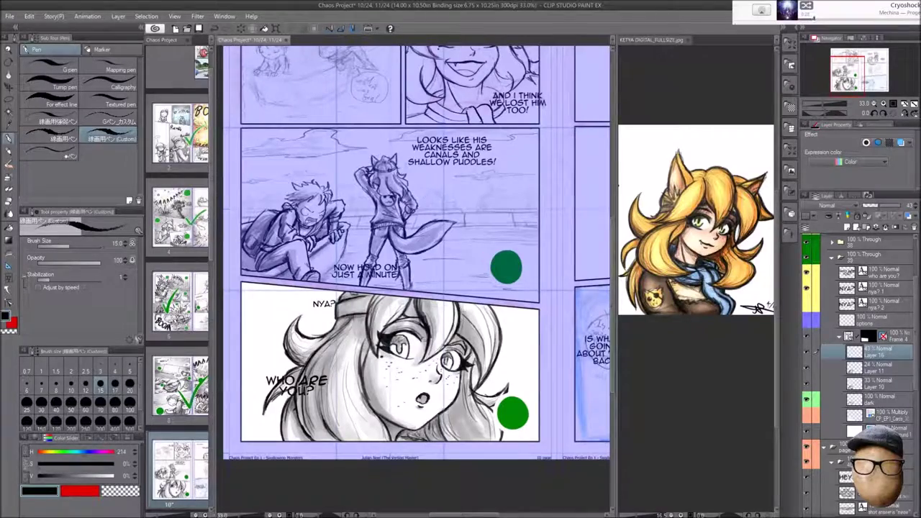
- Group the close-up's drawing layers into a folder, enlarge the drawing within its frame, and select Layer 10
key(ctrl+g)
key(ctrl+t)
key(Return)
scroll(432, 377, up, 3)
click(863, 398)
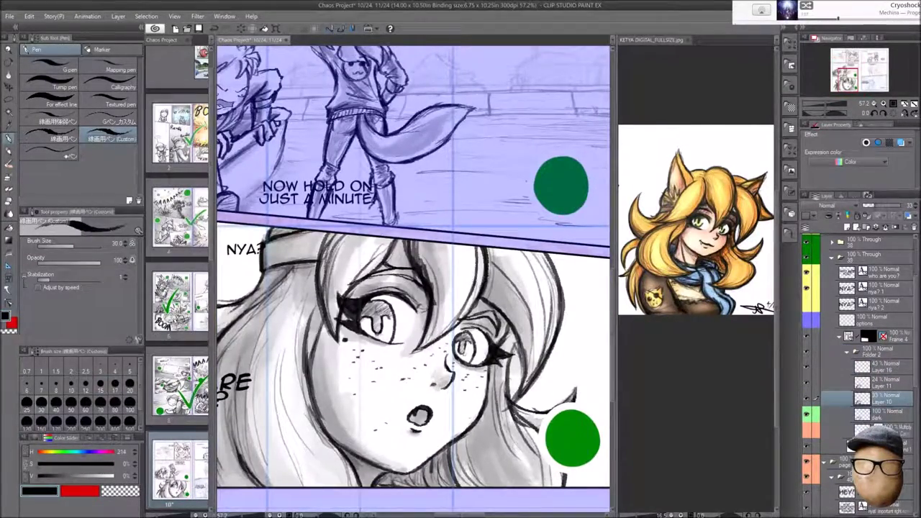
- Draw an oval speech balloon around "WHO ARE YOU?" and give it a black outline with white fill
drag(313, 438, 392, 403)
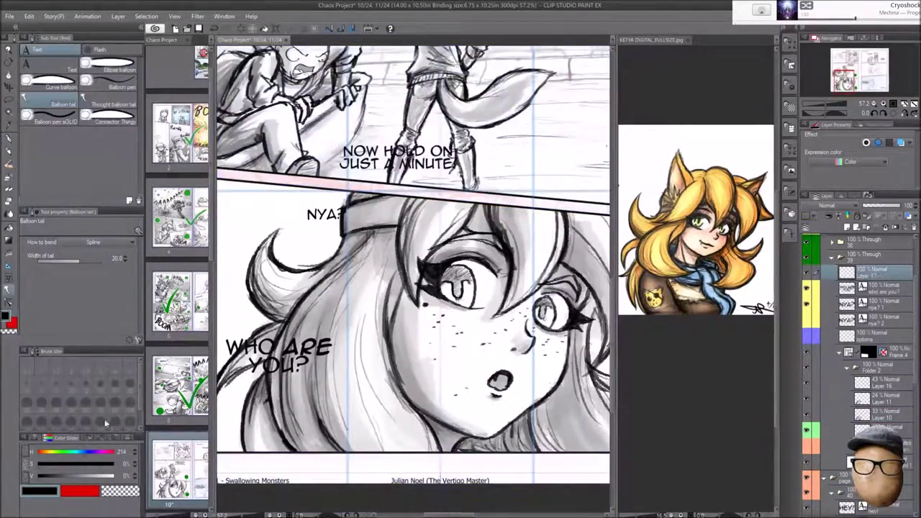
drag(331, 258, 263, 363)
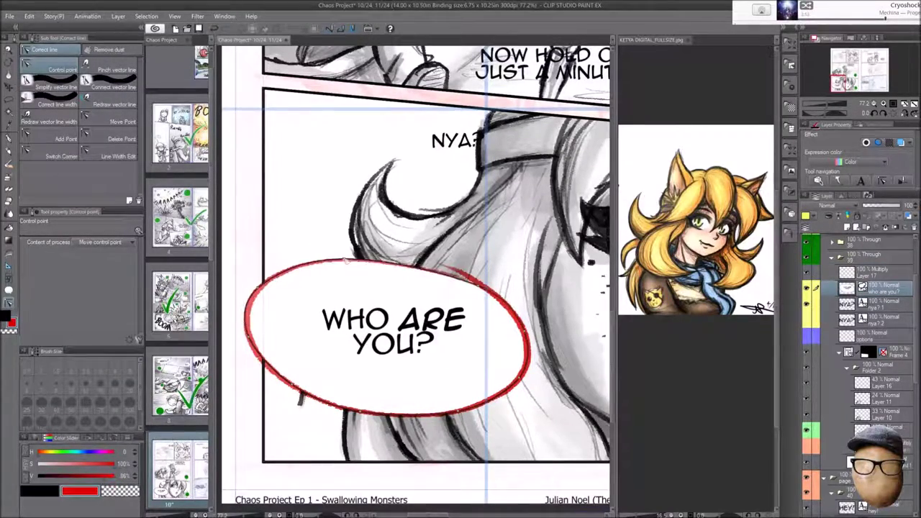
key(ctrl+minus)
key(o)
click(325, 375)
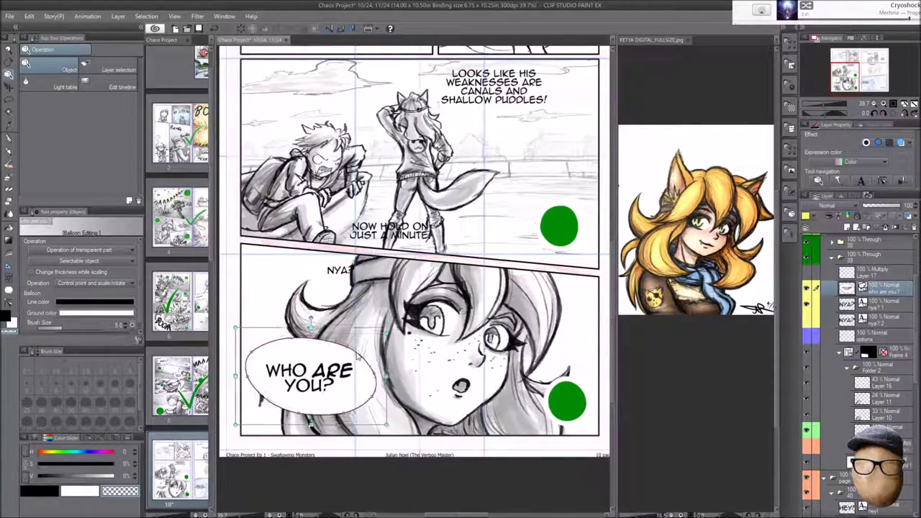
- Hide the first "NYA?" text, then move the second beside the hair and draw a rounded balloon around it
click(339, 270)
key(k)
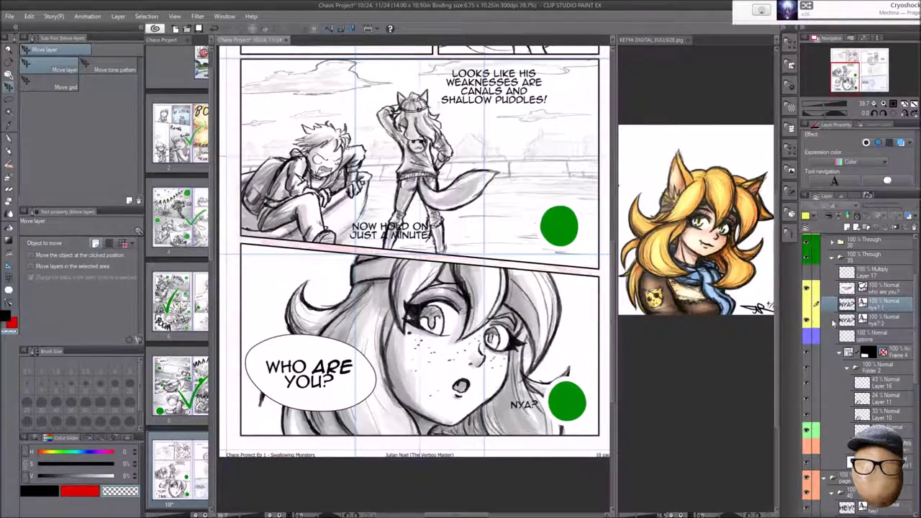
drag(339, 270, 533, 356)
scroll(565, 337, up, 5)
key(y)
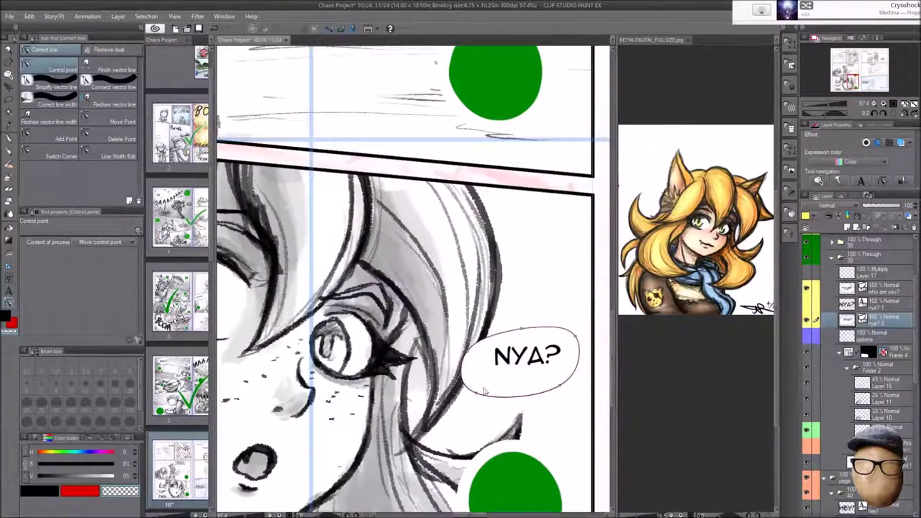
- Mark the "who are you?" layer green and add a tail toward the face on the "NYA?" balloon
scroll(564, 338, down, 3)
key(t)
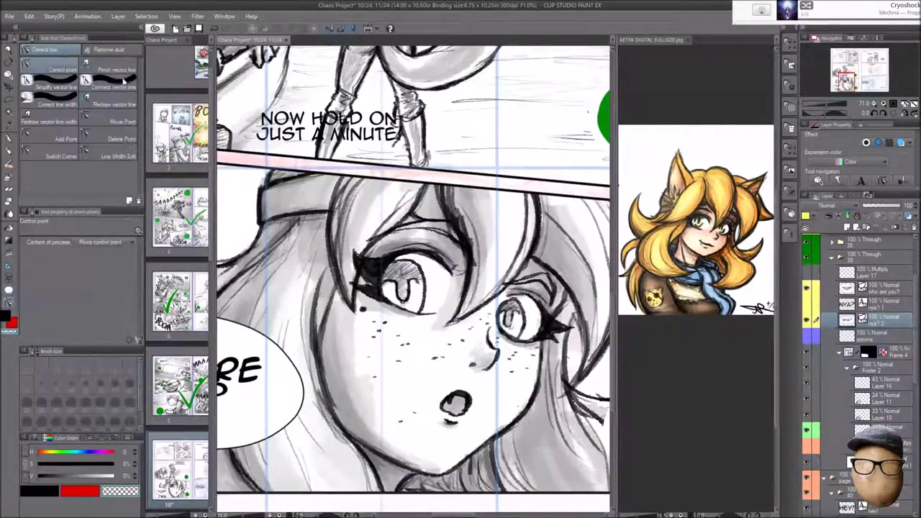
key(k)
scroll(679, 381, right, 5)
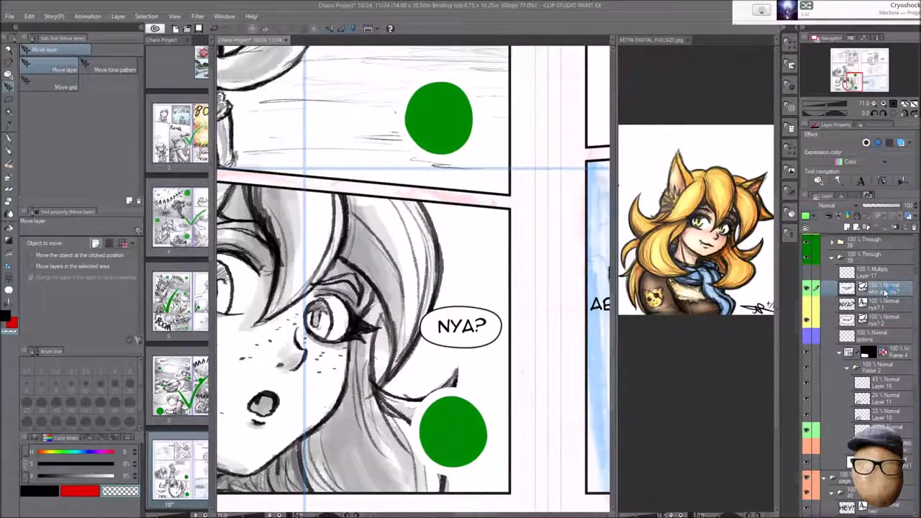
key(t)
scroll(414, 287, left, 3)
scroll(567, 376, up, 1)
key(y)
scroll(507, 283, up, 2)
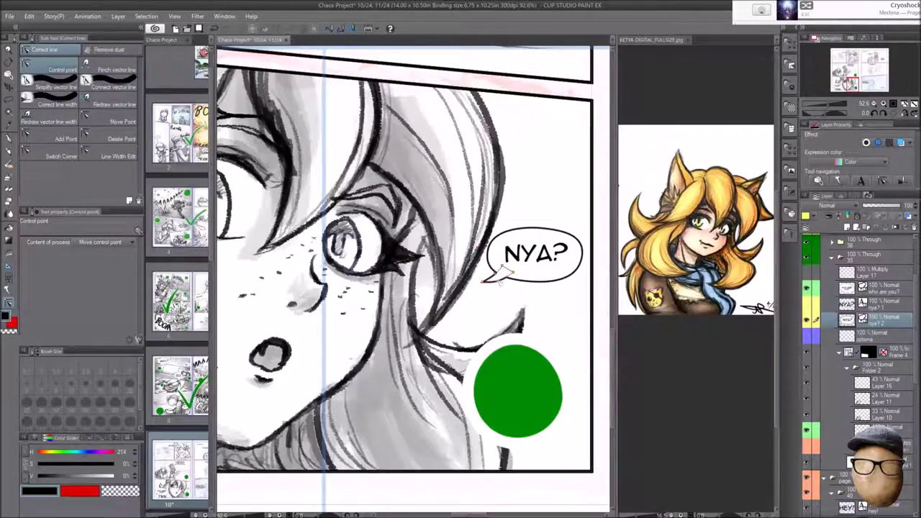
scroll(504, 272, up, 2)
- Replace the ballooned "NYA?" with a plain copy of the text and hide the green status circles
scroll(528, 272, down, 5)
scroll(504, 324, up, 3)
key(o)
click(478, 324)
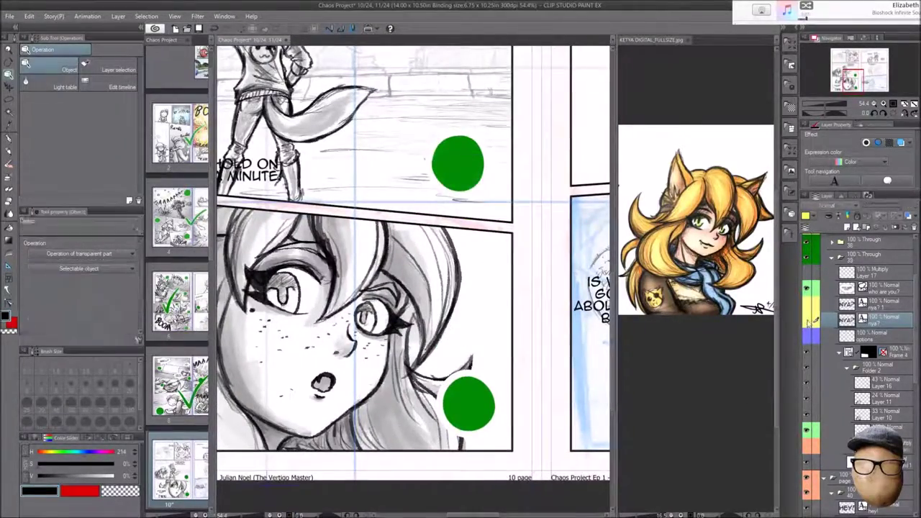
scroll(431, 288, down, 3)
scroll(431, 288, up, 3)
click(859, 254)
scroll(859, 324, down, 4)
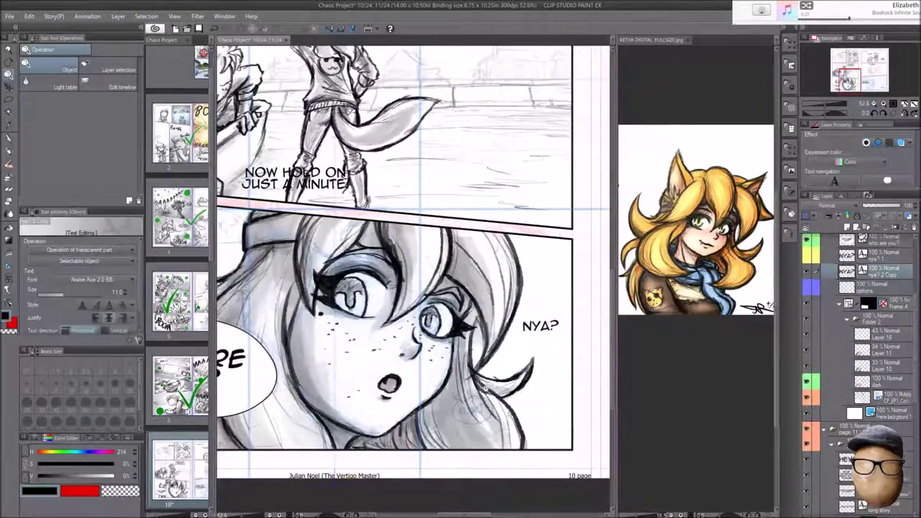
- Draw a small oval balloon with a tail near the chin and place the "NYA?" text inside it
key(y)
scroll(414, 273, up, 2)
scroll(413, 274, up, 2)
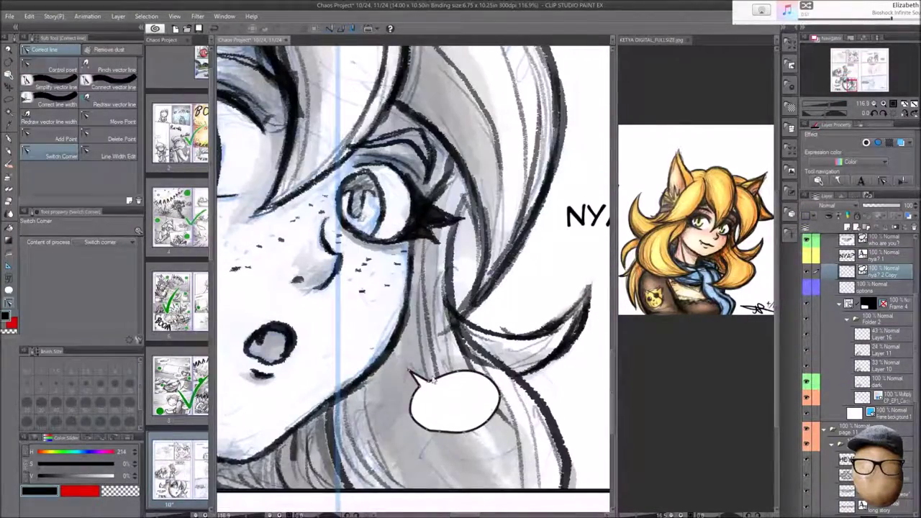
scroll(468, 436, down, 2)
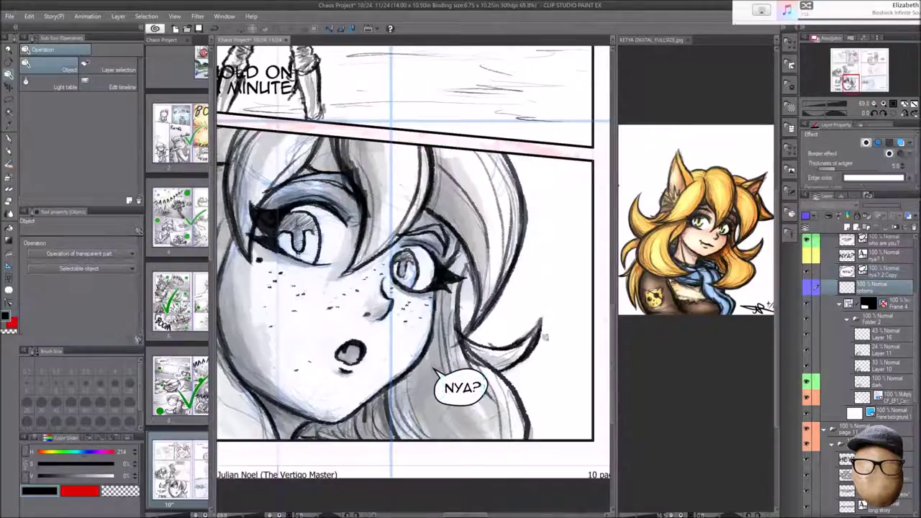
- Pencil the crouching character's clenched fists on page 11 and add short motion lines beside the raised one
scroll(548, 337, down, 4)
scroll(324, 303, up, 2)
click(276, 300)
scroll(277, 298, down, 4)
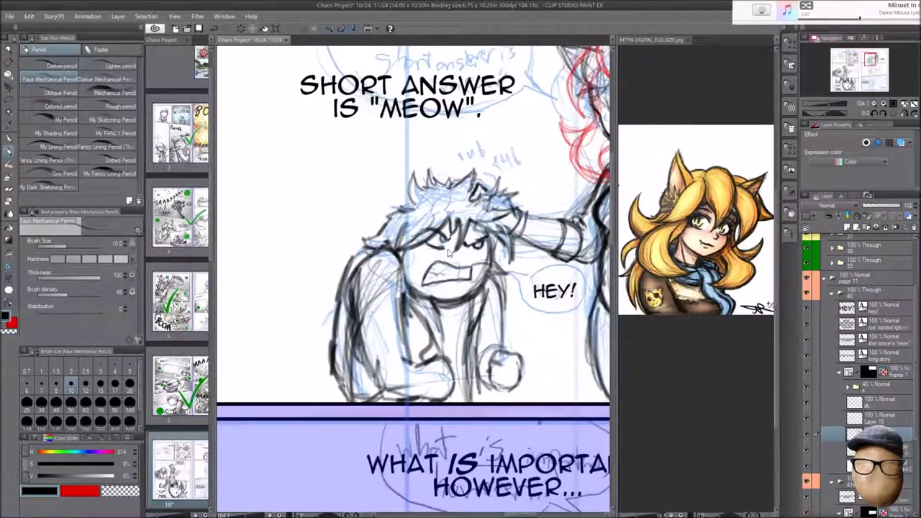
scroll(463, 262, up, 3)
scroll(414, 281, down, 2)
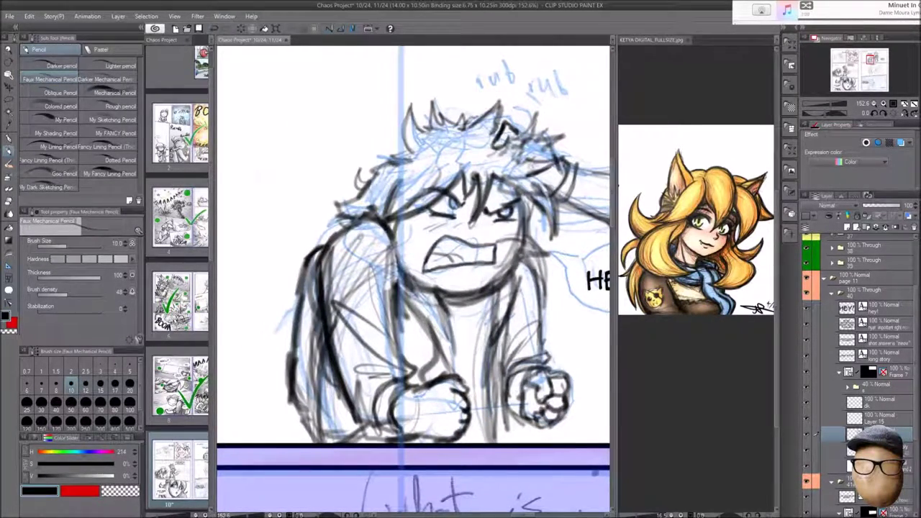
drag(575, 365, 573, 379)
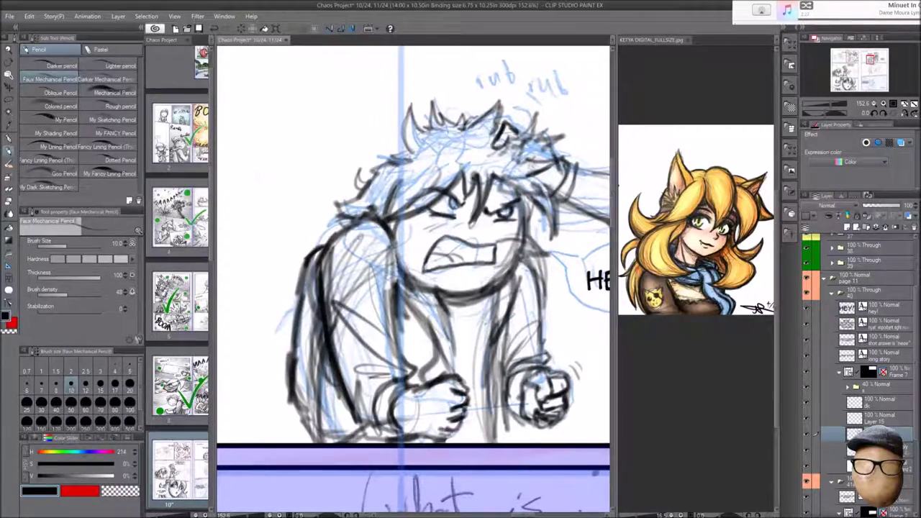
- Pencil the cat-eared character's neckline, shorts with pocket details, and sleeve cuff over the body sketch
scroll(414, 281, up, 3)
scroll(414, 281, right, 5)
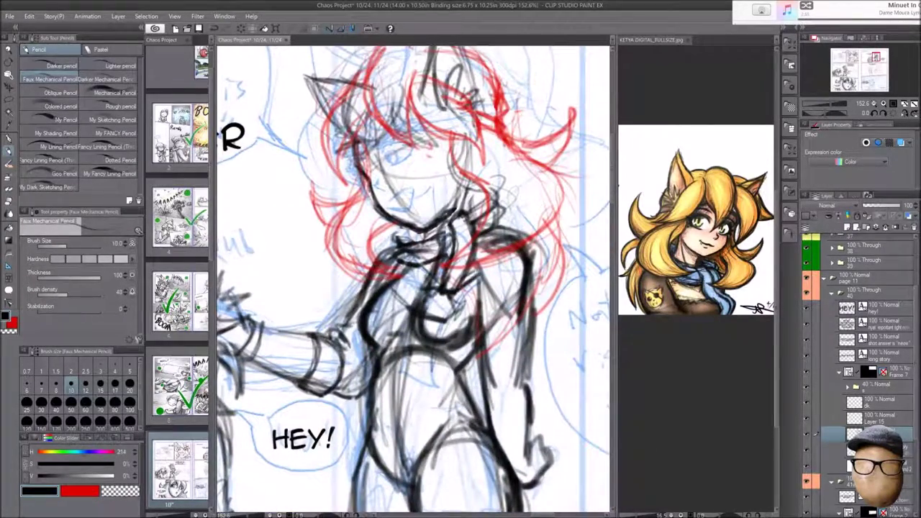
scroll(414, 281, down, 3)
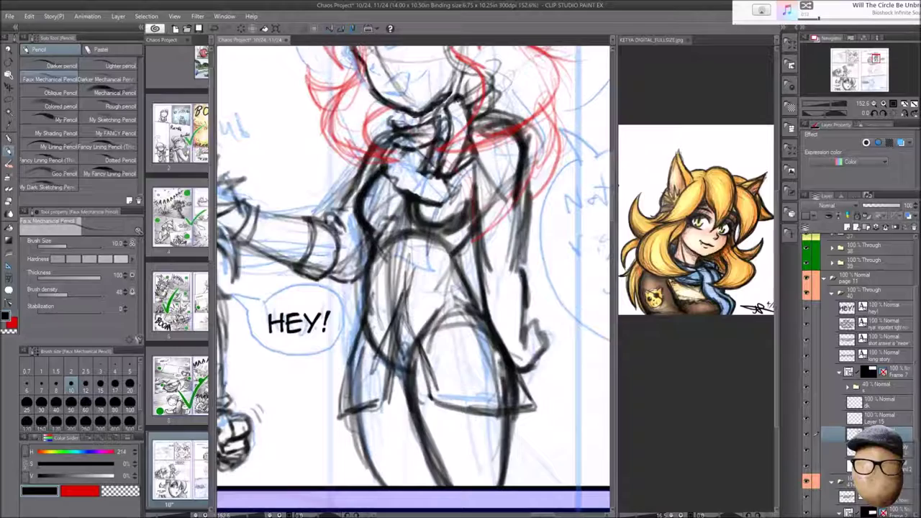
scroll(414, 280, up, 2)
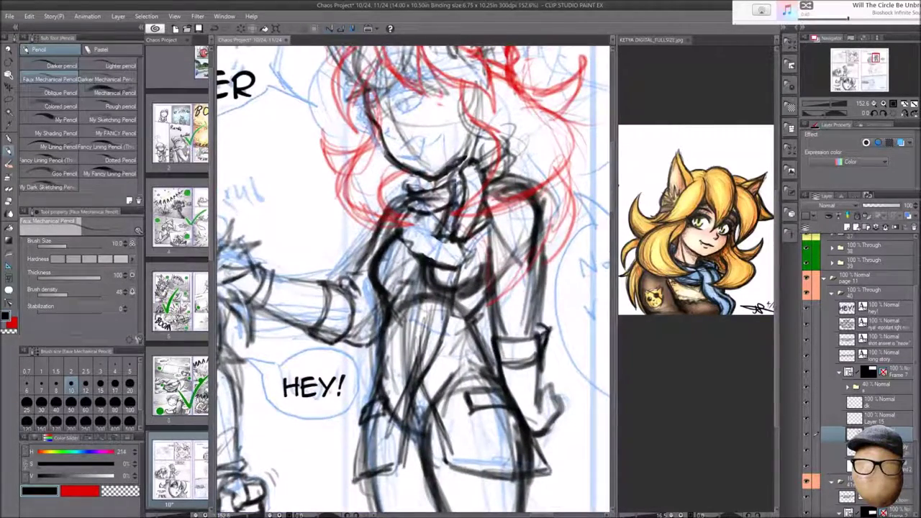
scroll(856, 360, up, 3)
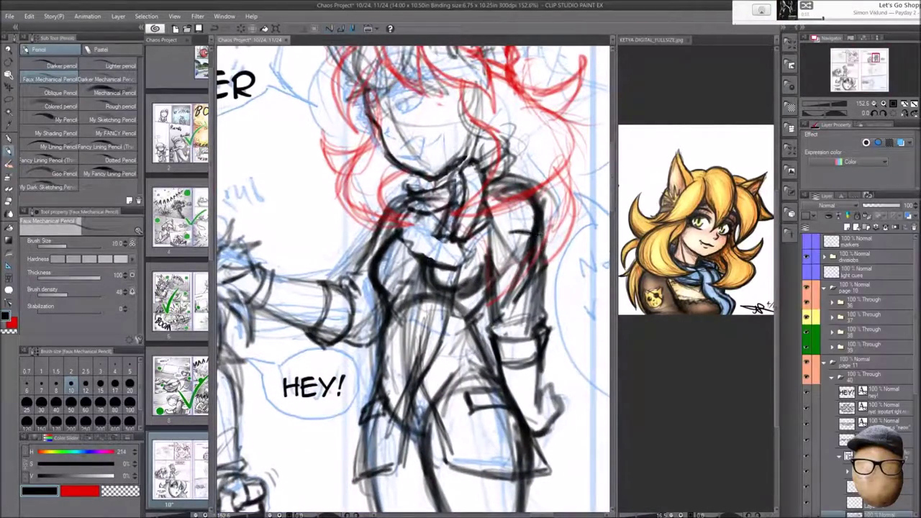
- Add a patch to the character's upper sleeve and sketch a large bushy tail curving out behind the hips
mouse_move(414, 288)
mouse_down()
mouse_move(389, 240)
mouse_move(230, 226)
mouse_up()
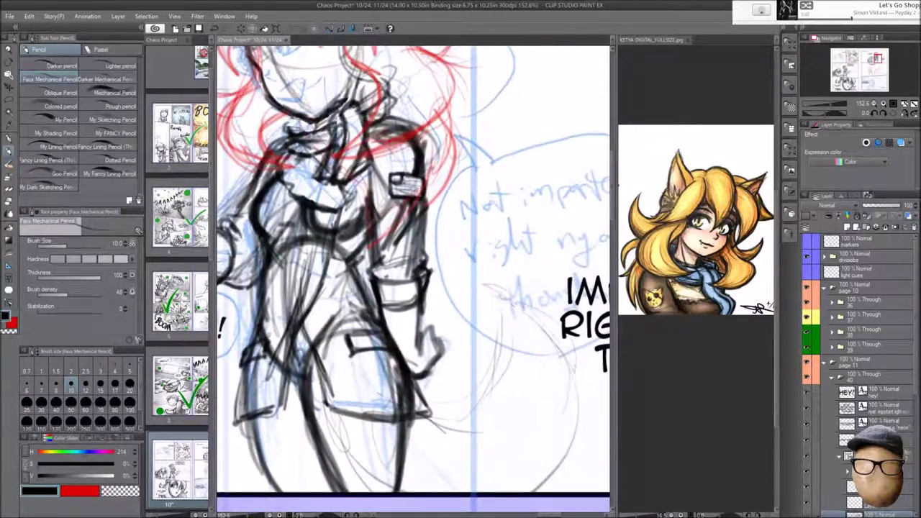
drag(489, 295, 569, 461)
drag(576, 404, 562, 475)
scroll(413, 273, down, 3)
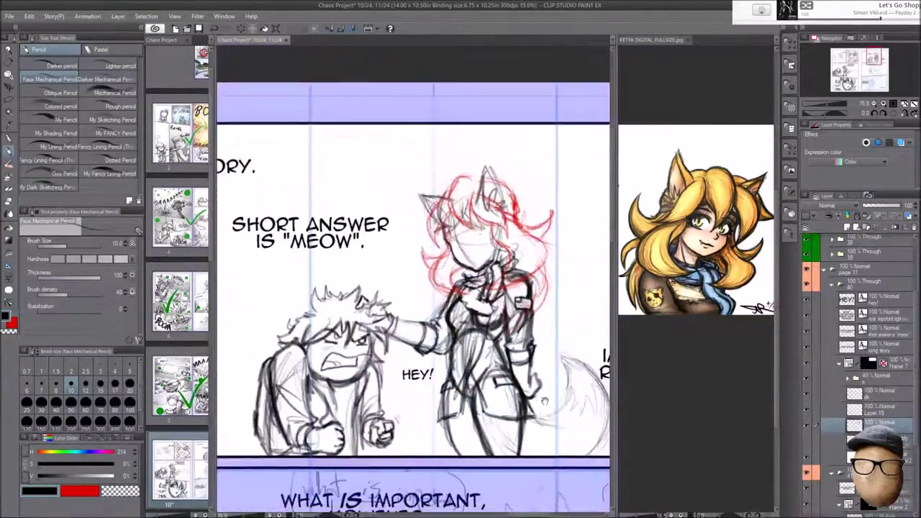
- Sketch a closed smiling eye and an open mouth on the cat-eared character's face
scroll(414, 274, up, 5)
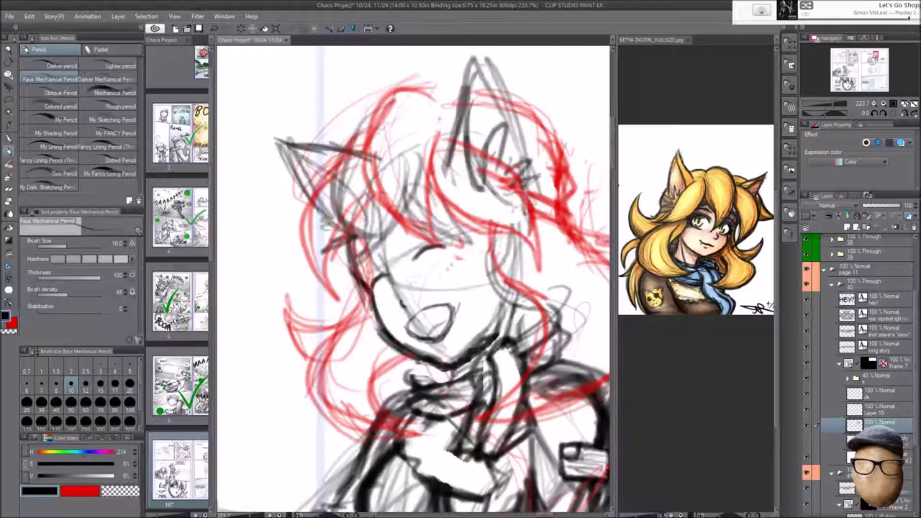
key(e)
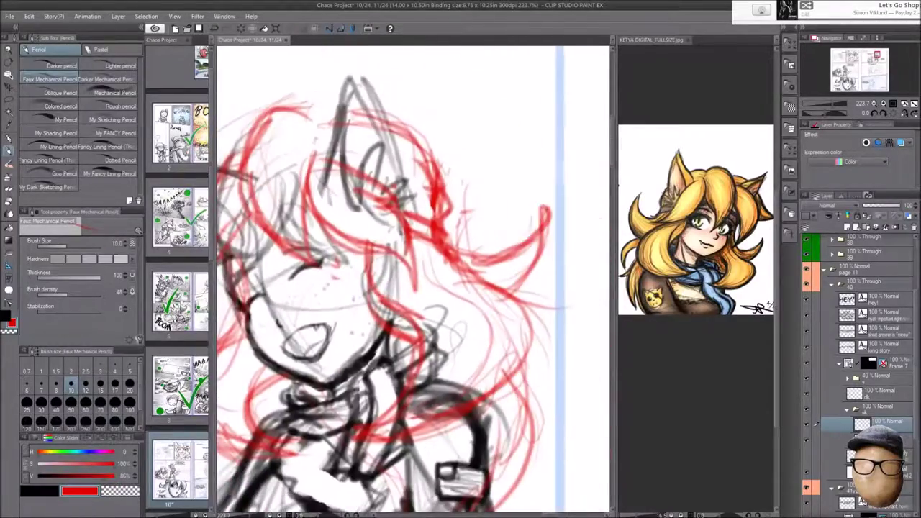
- Draw the cat-eared character's long flowing hair in red around the head and shoulders in the first panel of page 11
scroll(414, 274, up, 3)
drag(414, 274, 504, 317)
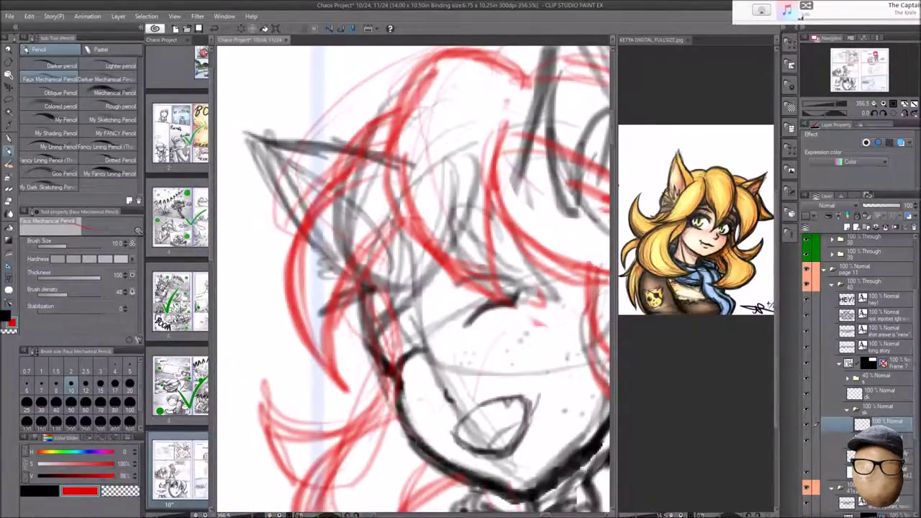
scroll(414, 274, down, 5)
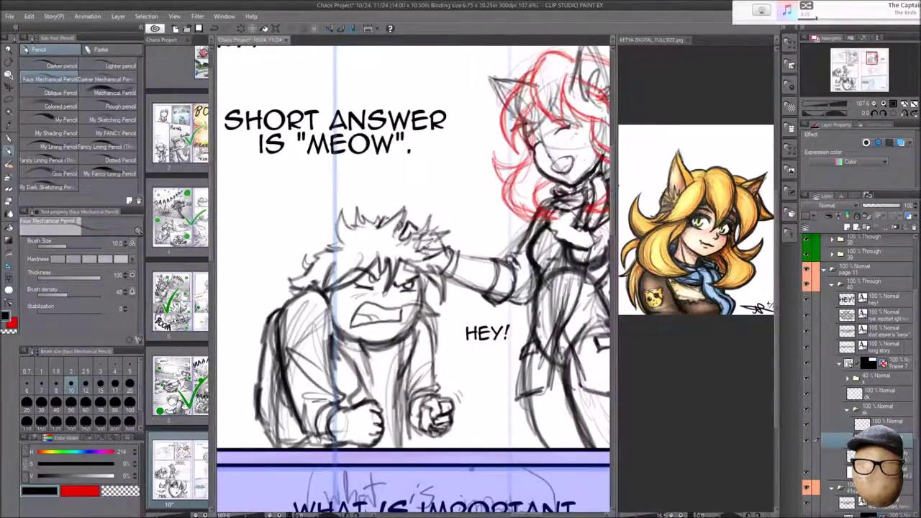
scroll(414, 273, up, 3)
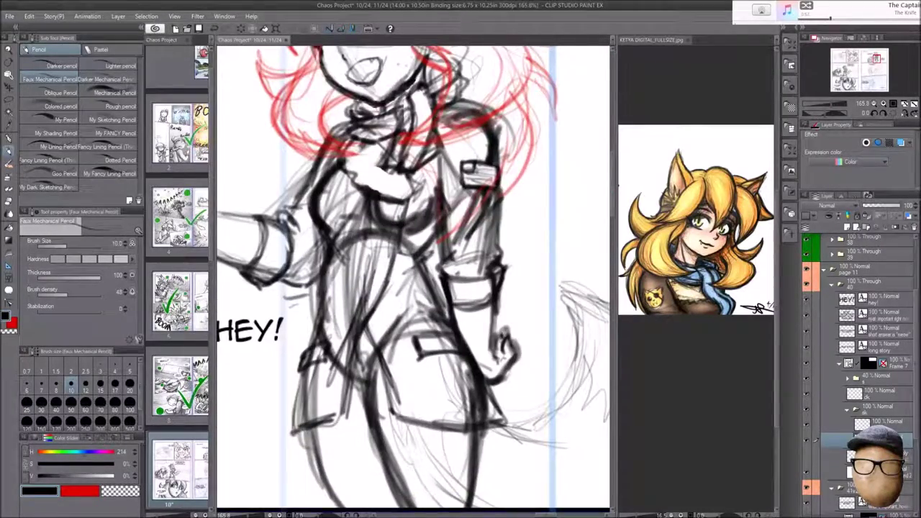
scroll(414, 274, down, 1)
drag(414, 273, 553, 286)
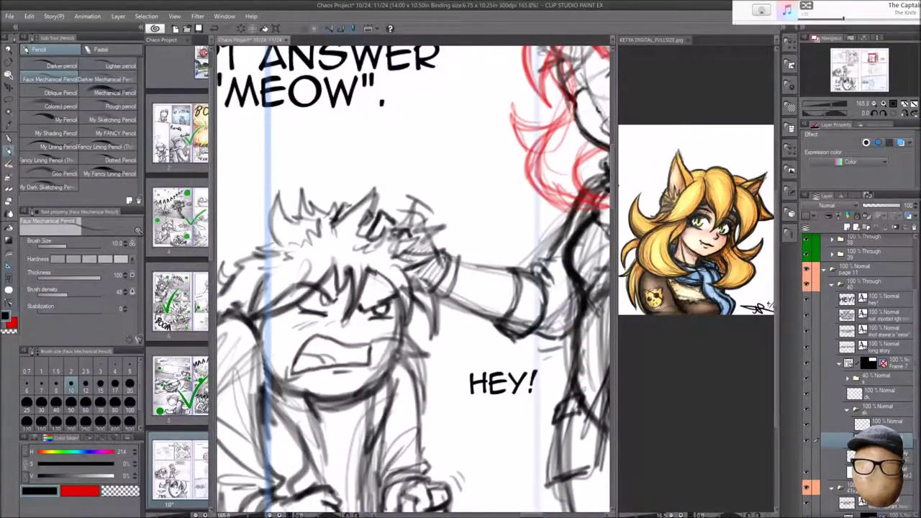
scroll(414, 274, down, 5)
scroll(414, 273, up, 2)
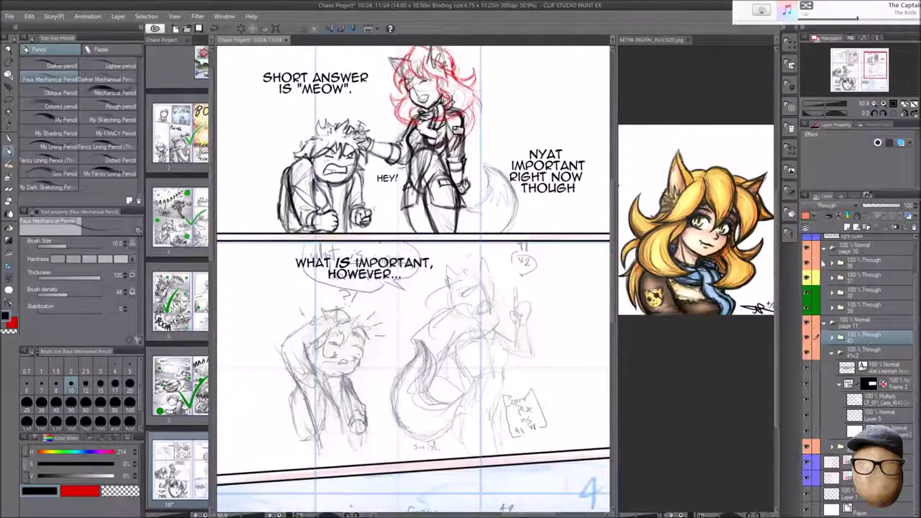
- Add a layer folder to panel 41v2 and create an auto action named Prep in the Comics set
click(870, 226)
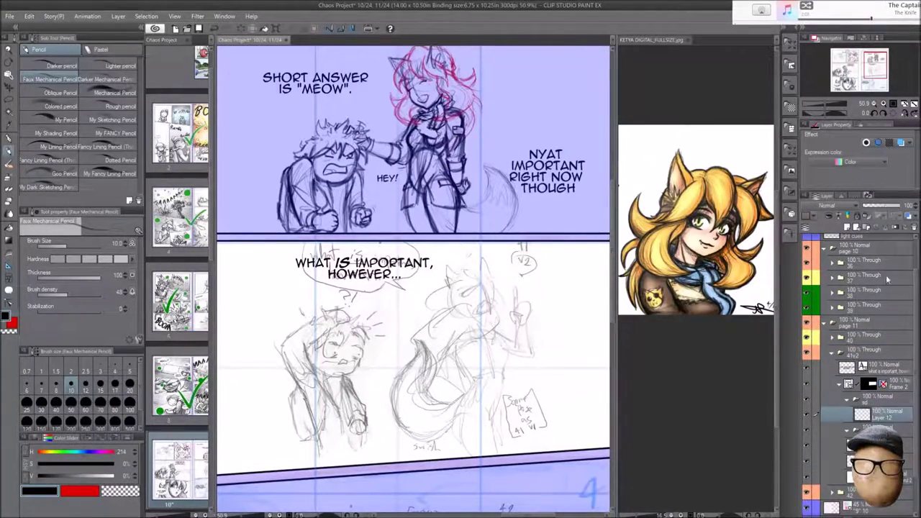
click(856, 195)
click(913, 206)
text(Mine)
key(Return)
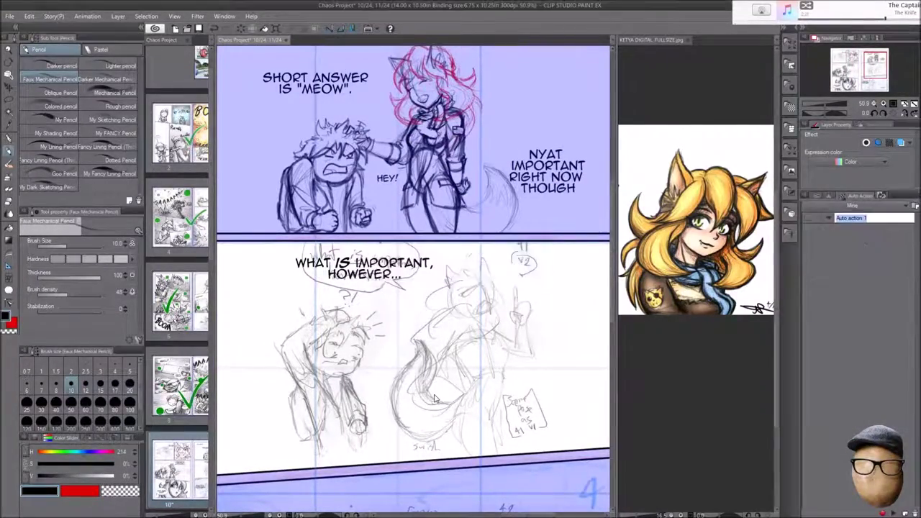
click(875, 215)
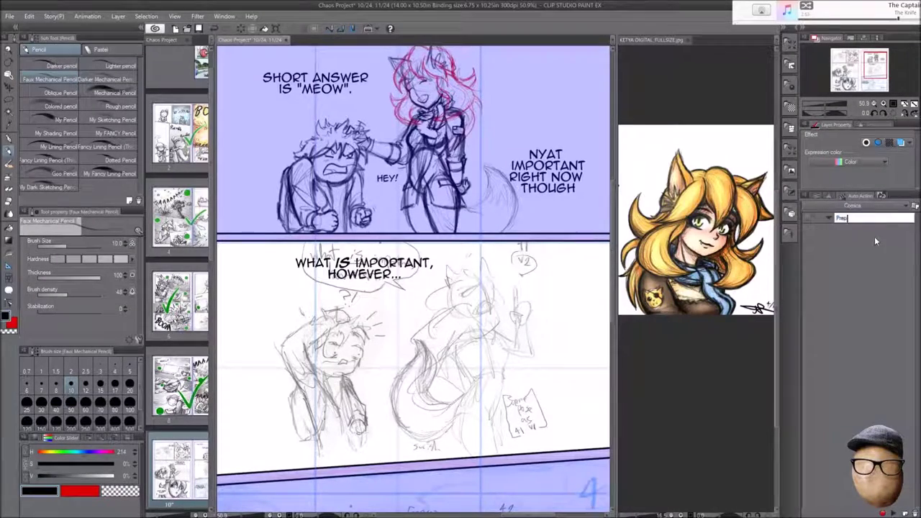
- Organise panel 41v2's layers into shade, dk and sk with palette colors, and tint the rough sketch blue
click(827, 195)
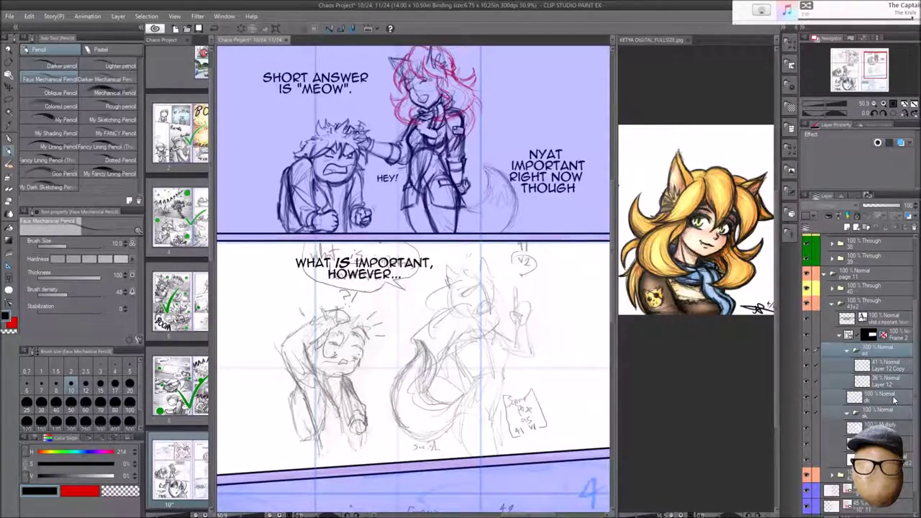
click(869, 196)
click(879, 216)
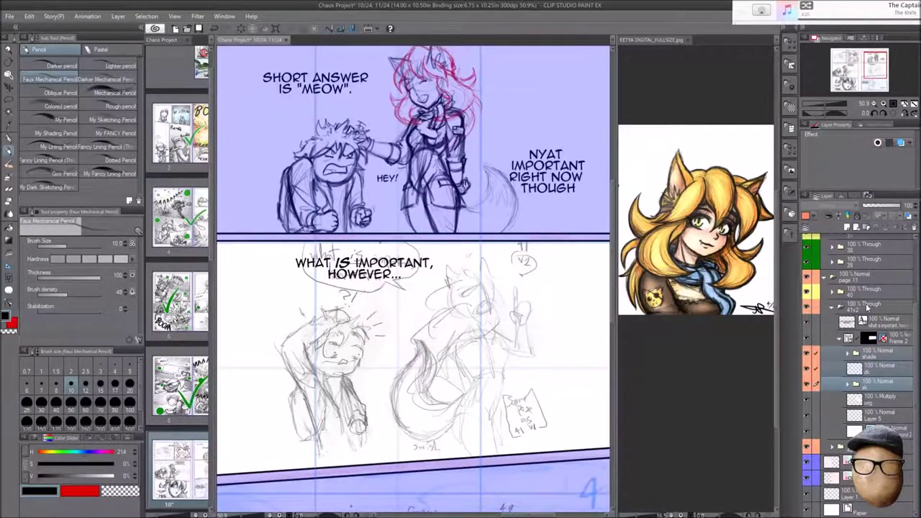
click(809, 216)
click(817, 278)
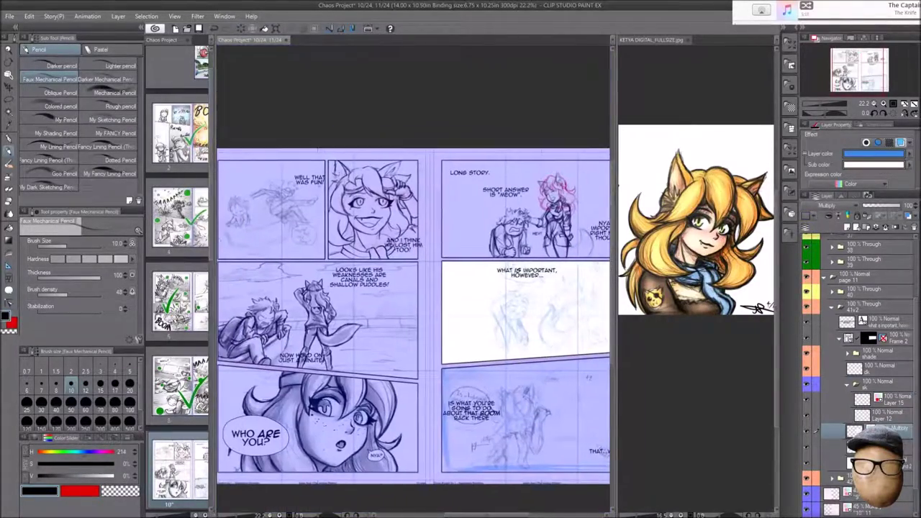
- Open the spreads for pages 4–5 and 6–7 to review their panels
click(254, 205)
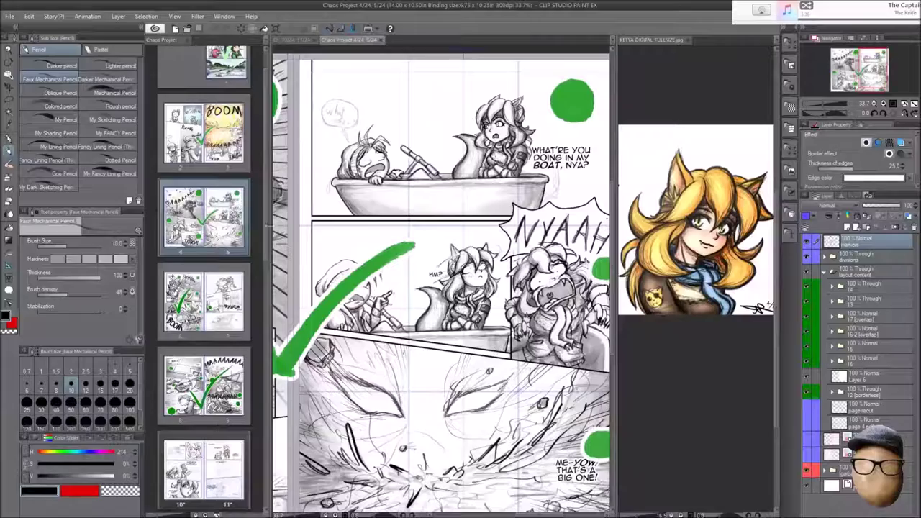
click(203, 302)
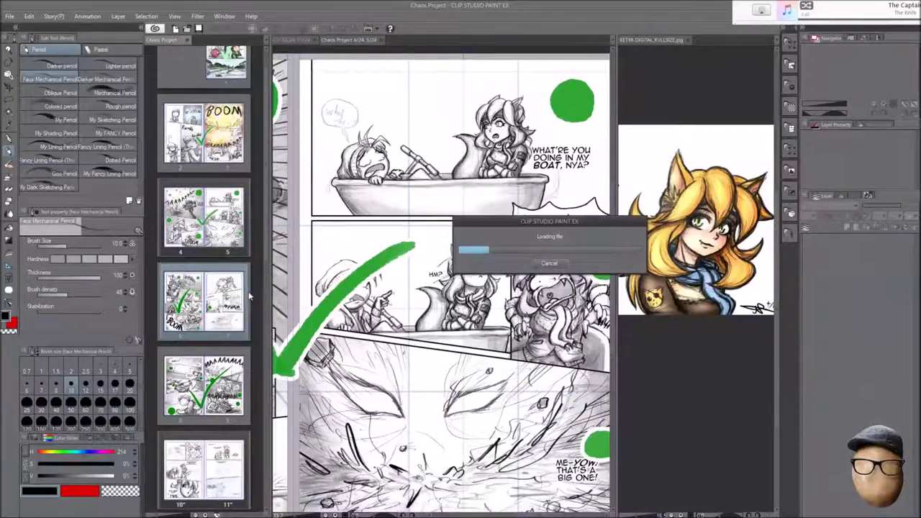
click(494, 196)
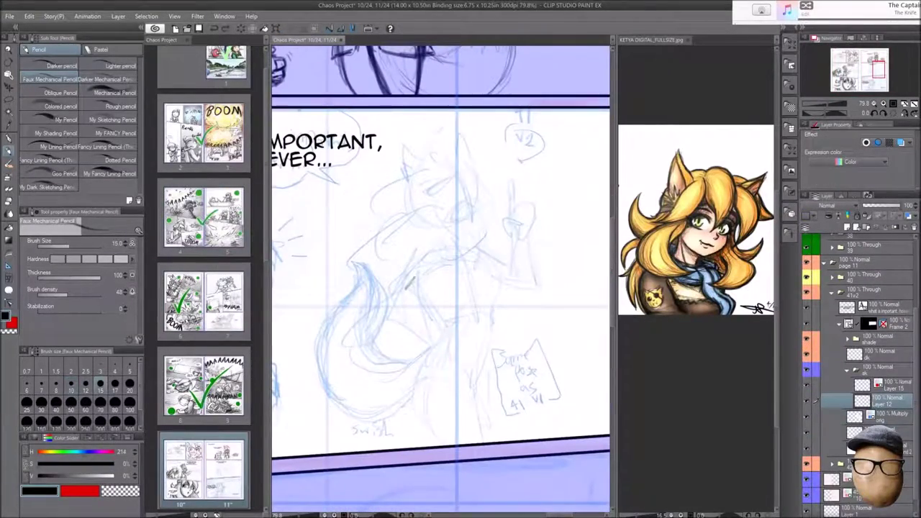
- Sketch the cat-eared character's torso, hand-on-hip arm and raised pointing finger over the blue rough in panel 41v2
drag(421, 252, 393, 331)
drag(392, 335, 440, 349)
drag(418, 255, 497, 252)
mouse_move(497, 288)
mouse_down()
mouse_move(508, 216)
mouse_move(529, 295)
mouse_up()
drag(431, 162, 472, 223)
scroll(597, 224, up, 5)
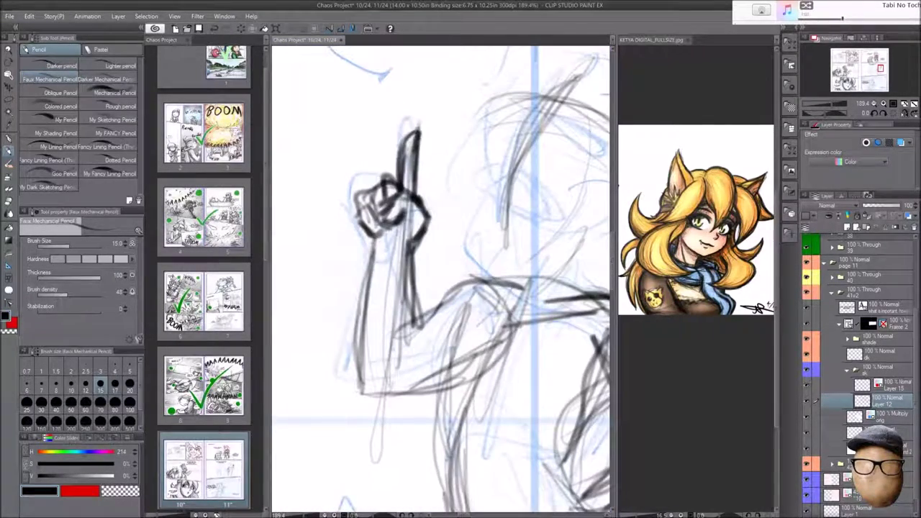
scroll(440, 281, down, 2)
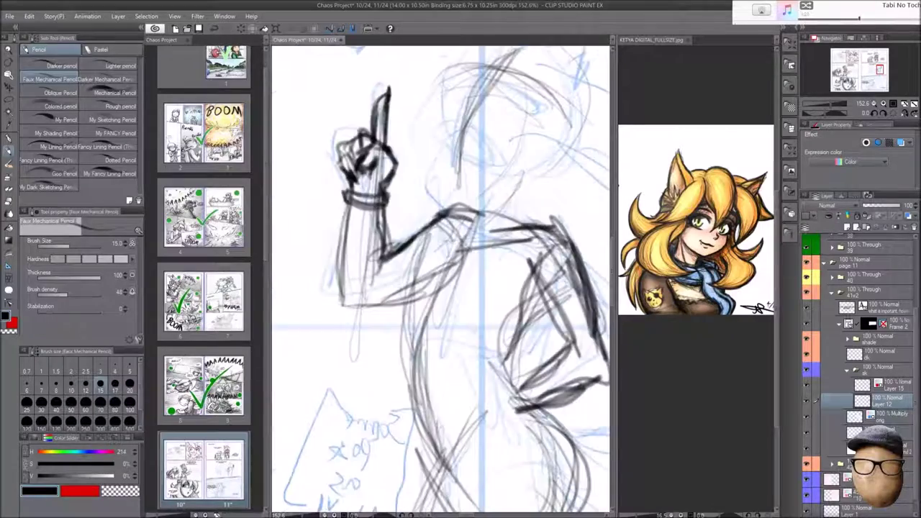
- Mirror the view and pencil the character's elbow cuff, shoulders, waist and legs with darker lines
key(h)
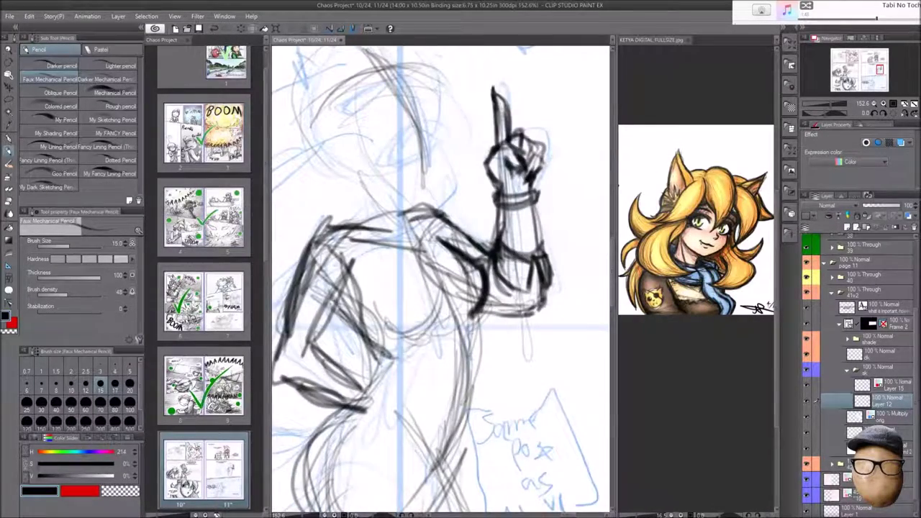
drag(432, 288, 486, 166)
mouse_move(460, 288)
mouse_down()
mouse_move(267, 234)
mouse_move(432, 259)
mouse_up()
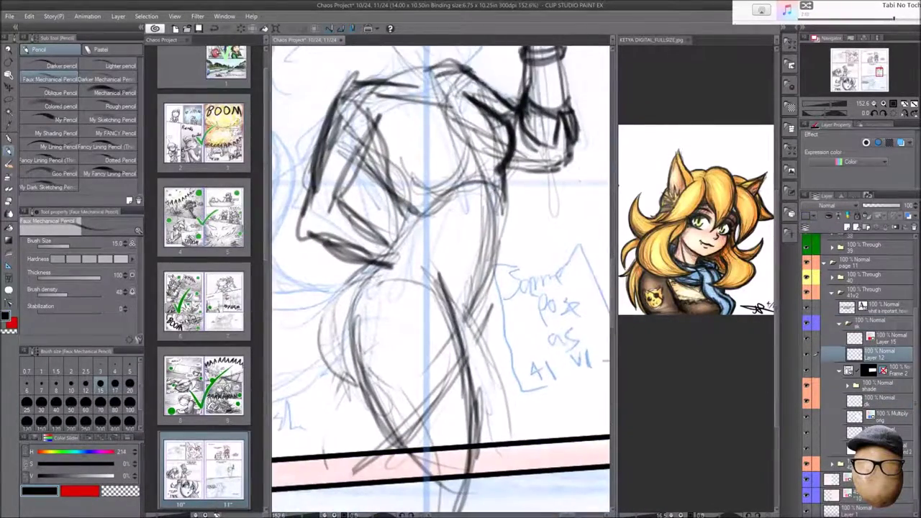
scroll(441, 281, up, 2)
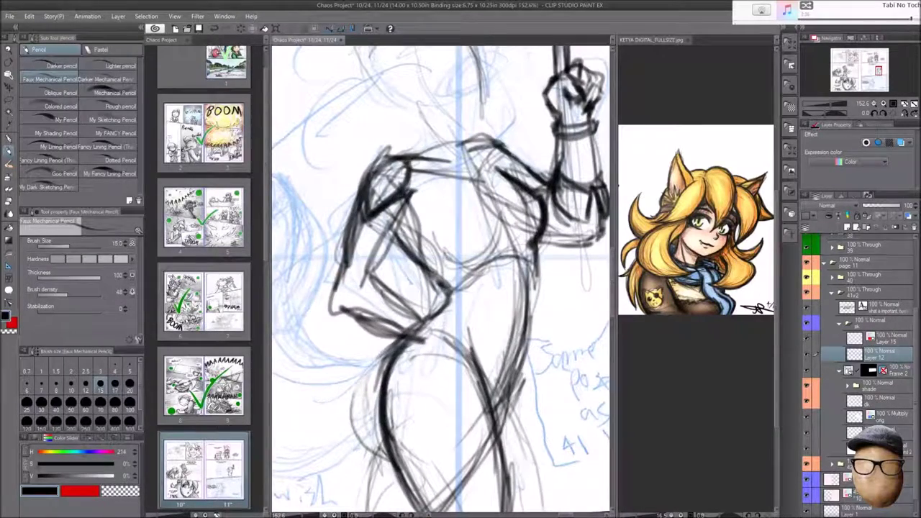
- Sketch the character's neck, head, pointed ears and eyes, and outline the outfit in blue on a separate layer
scroll(440, 280, up, 3)
drag(440, 281, 462, 301)
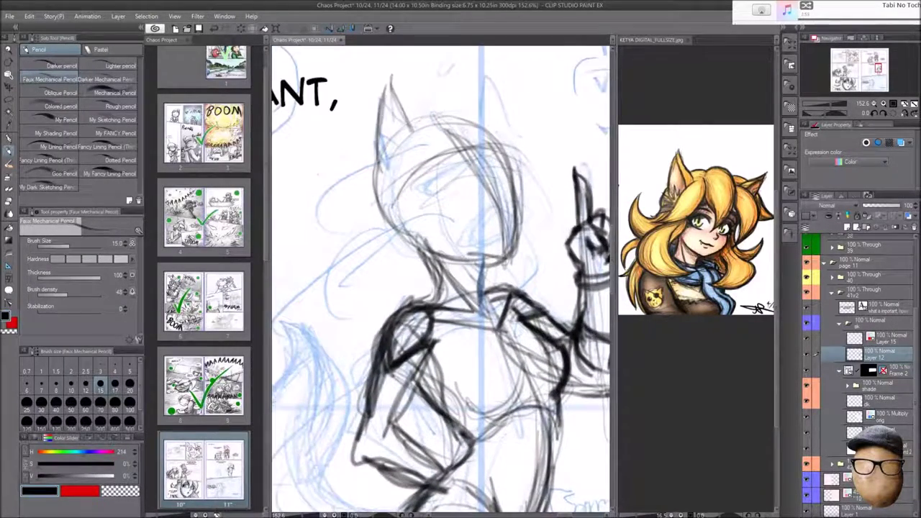
drag(430, 171, 455, 164)
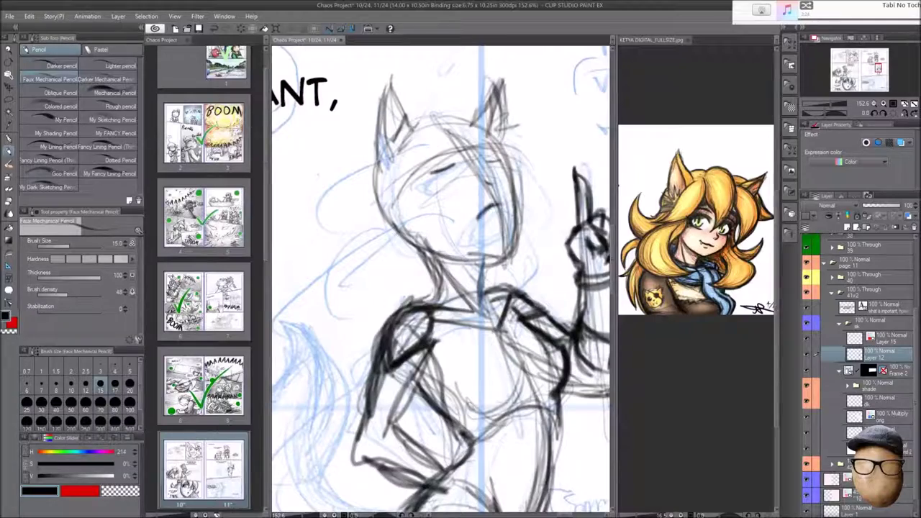
mouse_move(441, 281)
mouse_down()
mouse_move(430, 260)
mouse_move(491, 137)
mouse_up()
mouse_move(503, 238)
mouse_down()
mouse_move(404, 158)
mouse_move(432, 148)
mouse_up()
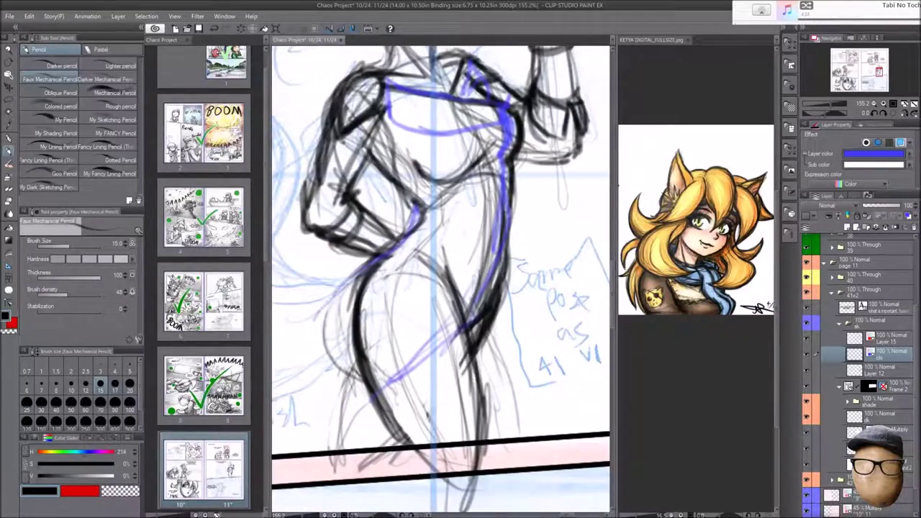
- Pencil the spiky-haired boy's raised arm, open jacket and lowered hand over the blue rough in panel 41v2
scroll(441, 281, up, 5)
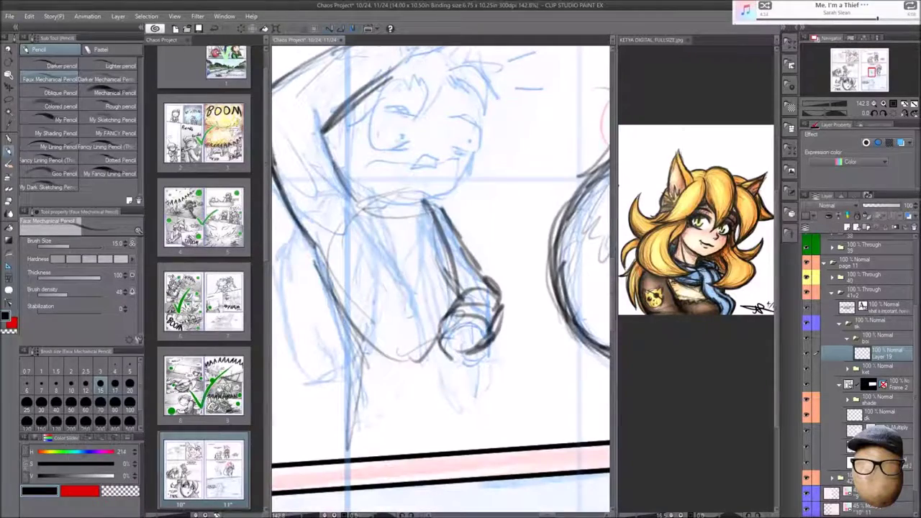
key(e)
drag(316, 65, 385, 216)
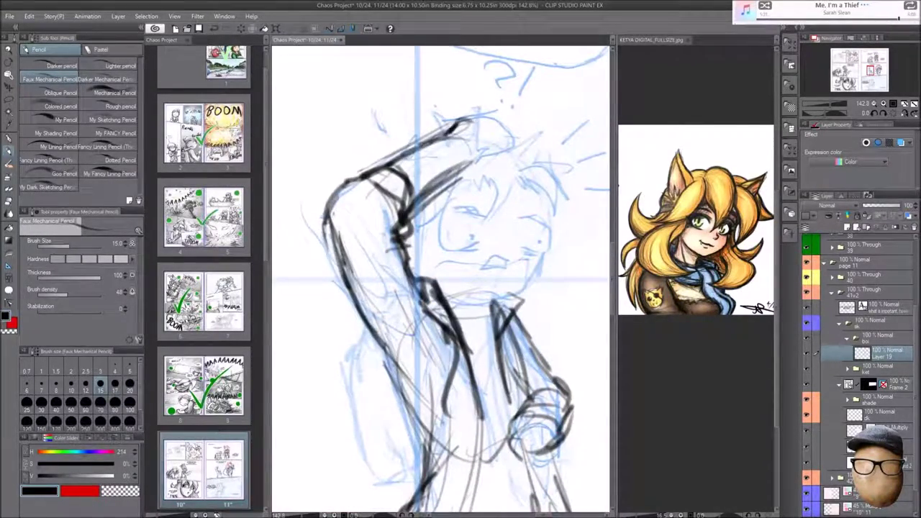
- Sketch the boy's head with spiky hair, half-closed eyes and a flat mouth, and outline his legs
mouse_move(468, 129)
mouse_down()
mouse_move(321, 309)
mouse_move(350, 454)
mouse_move(338, 309)
mouse_move(403, 209)
mouse_move(360, 216)
mouse_up()
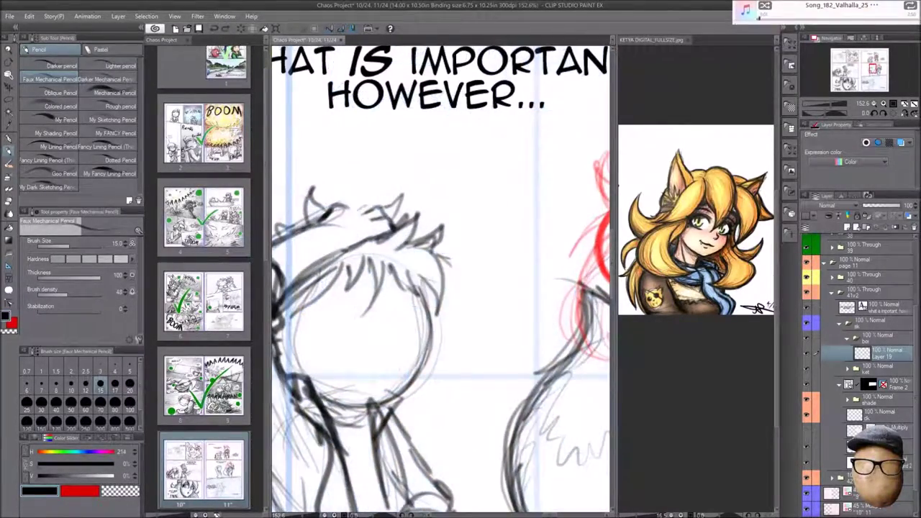
scroll(454, 384, down, 3)
scroll(454, 383, up, 5)
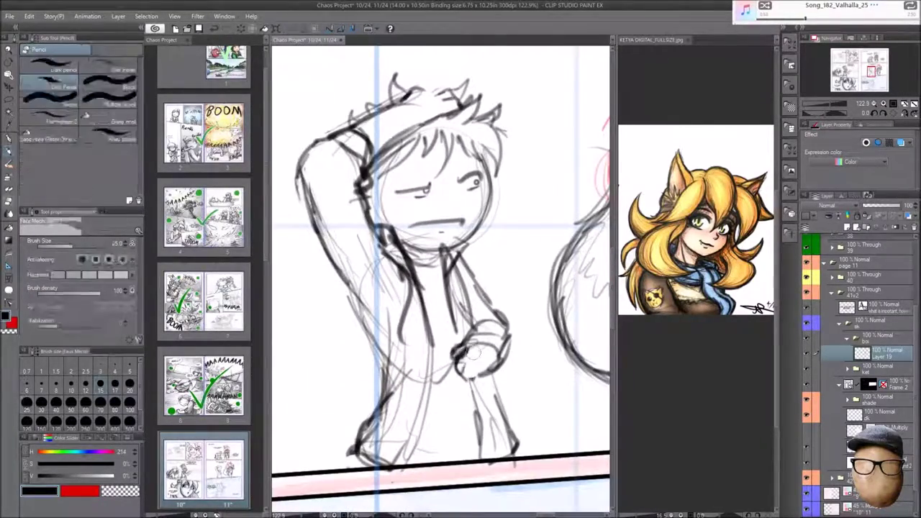
- Darken the boy's jacket edges, add the hanging jacket side, and define the fingers of his lowered fist
scroll(473, 355, down, 2)
scroll(461, 253, up, 5)
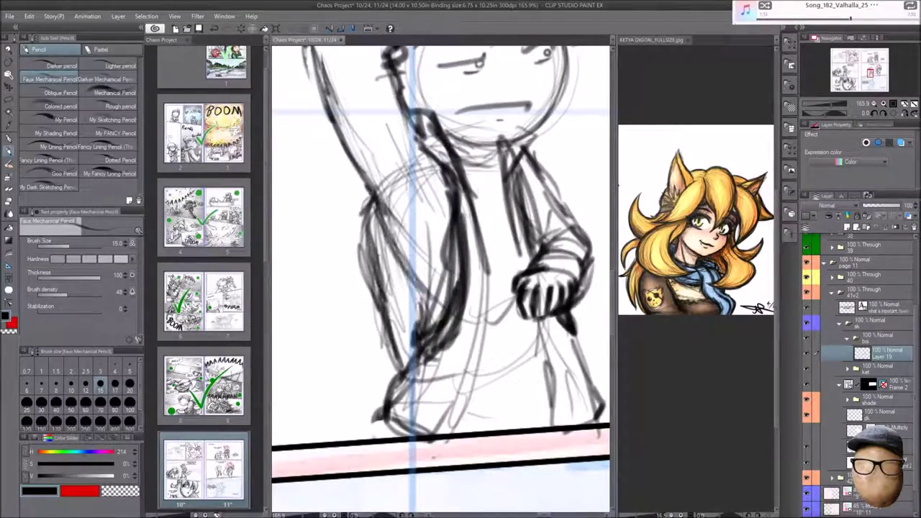
scroll(441, 280, down, 3)
scroll(441, 281, up, 4)
scroll(441, 281, down, 4)
scroll(441, 281, up, 2)
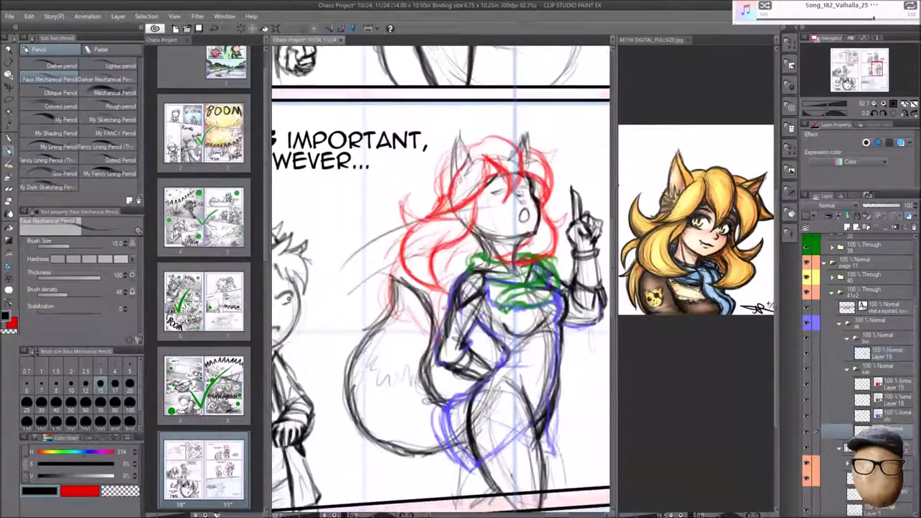
- Examine the sketched characters in the upper two panels of page 11
scroll(440, 280, down, 2)
scroll(440, 281, up, 3)
scroll(440, 280, down, 4)
scroll(441, 281, up, 3)
scroll(441, 281, down, 1)
scroll(440, 281, down, 2)
scroll(441, 280, up, 3)
scroll(441, 281, down, 3)
scroll(441, 280, up, 1)
scroll(441, 281, down, 3)
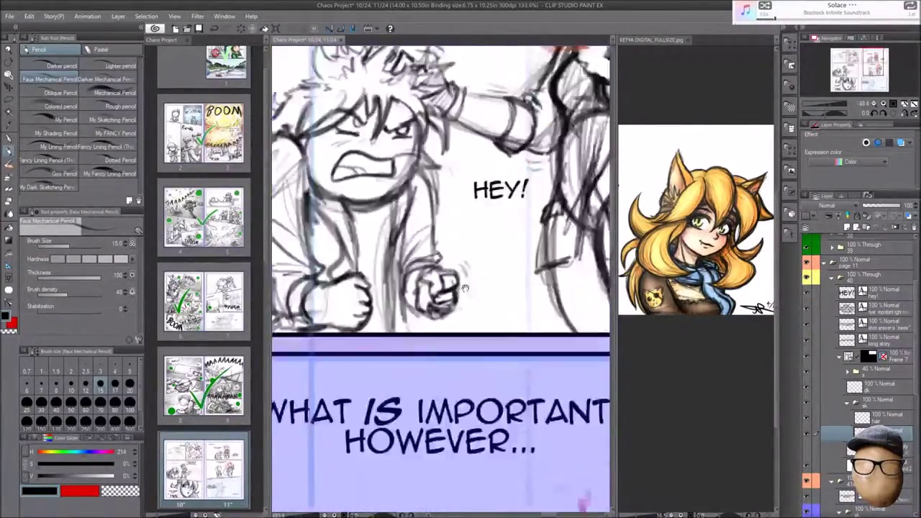
scroll(828, 289, down, 1)
scroll(828, 290, down, 3)
- Move panel 41v2's sk folder below its dk layer and set up shade, dk and sk layers in panel 42
key(ctrl+minus)
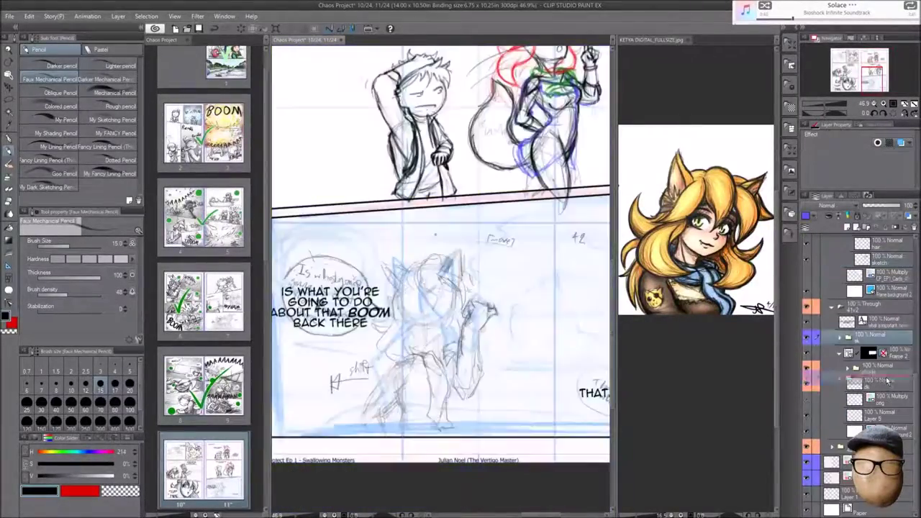
click(817, 375)
key(ctrl+t)
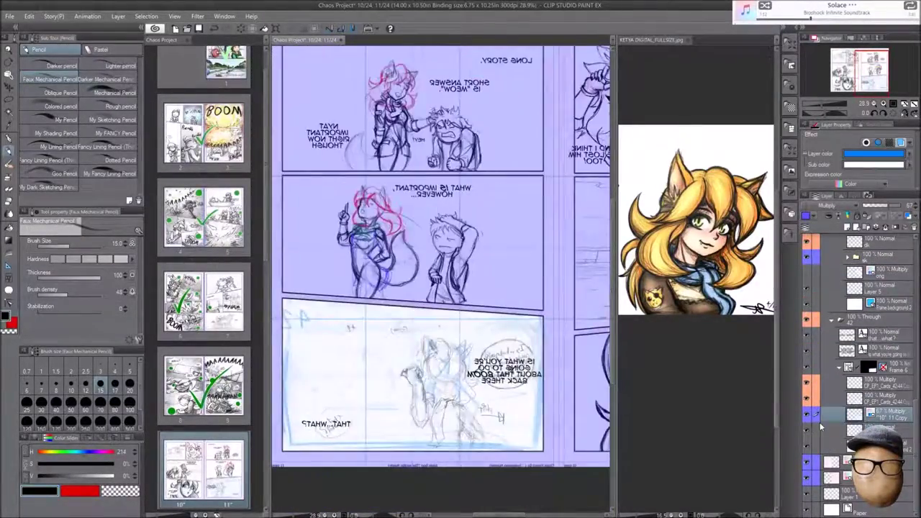
click(63, 245)
key(Return)
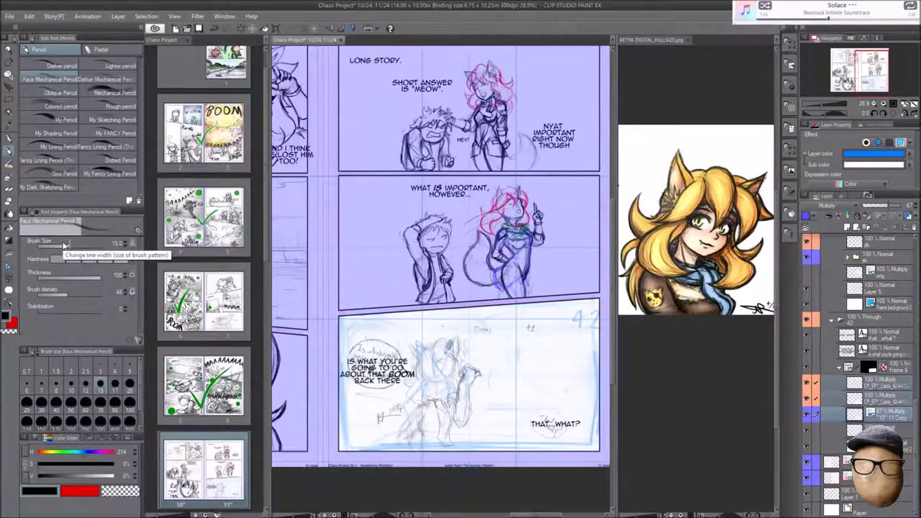
scroll(457, 460, up, 3)
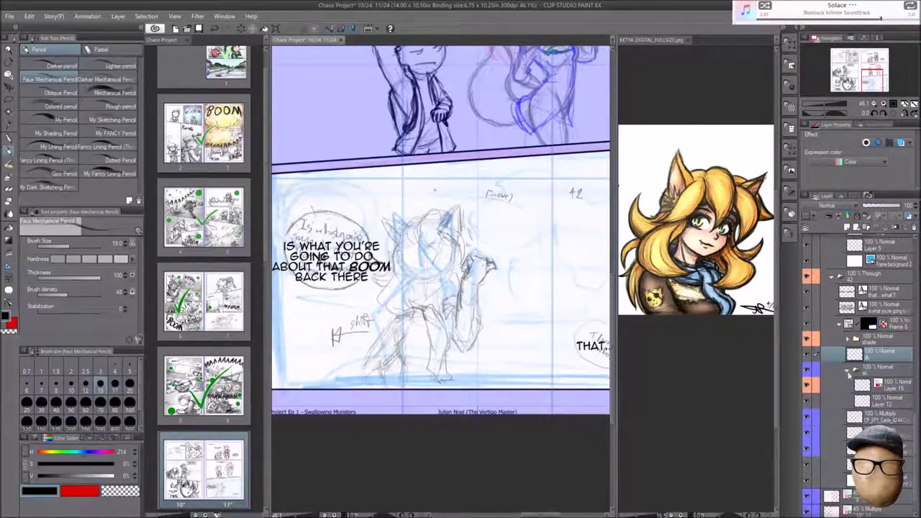
- Sketch the cat girl's torso and raised arm in panel 42, defining the sleeve, fingers and outstretched thumb
scroll(401, 270, up, 2)
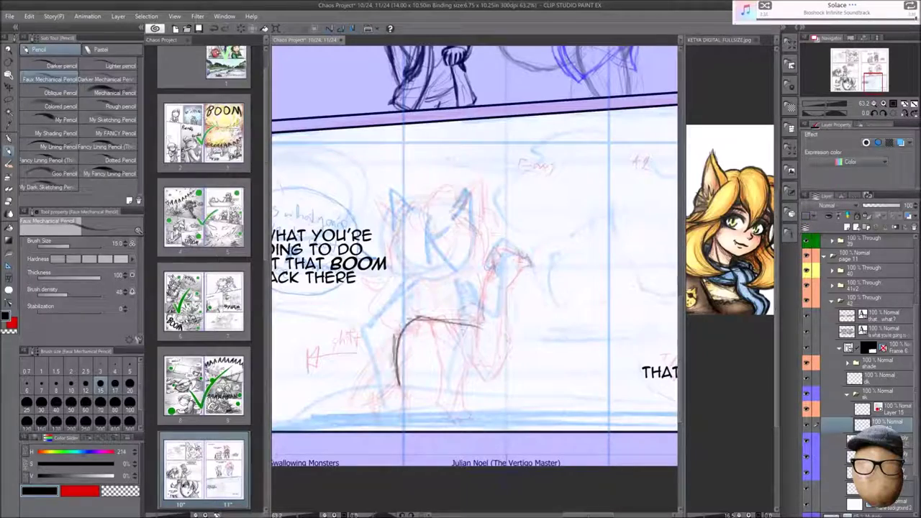
scroll(475, 255, down, 2)
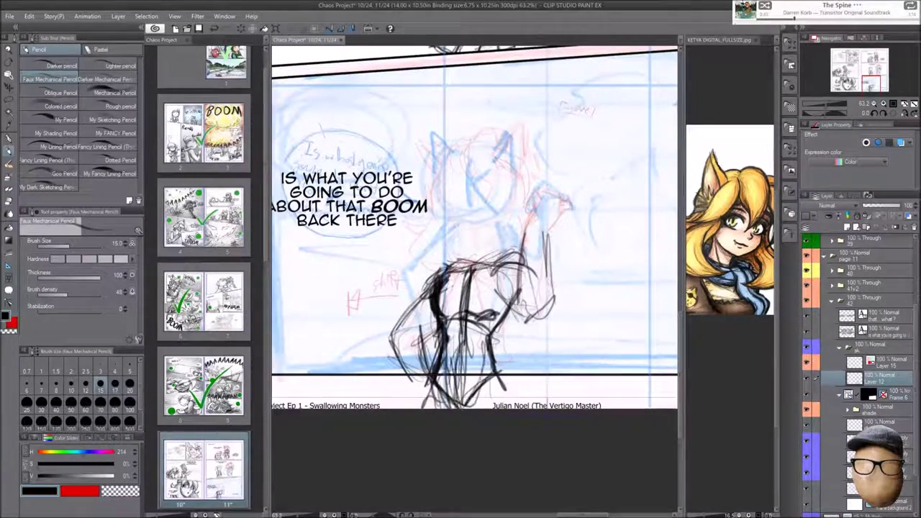
scroll(504, 237, up, 5)
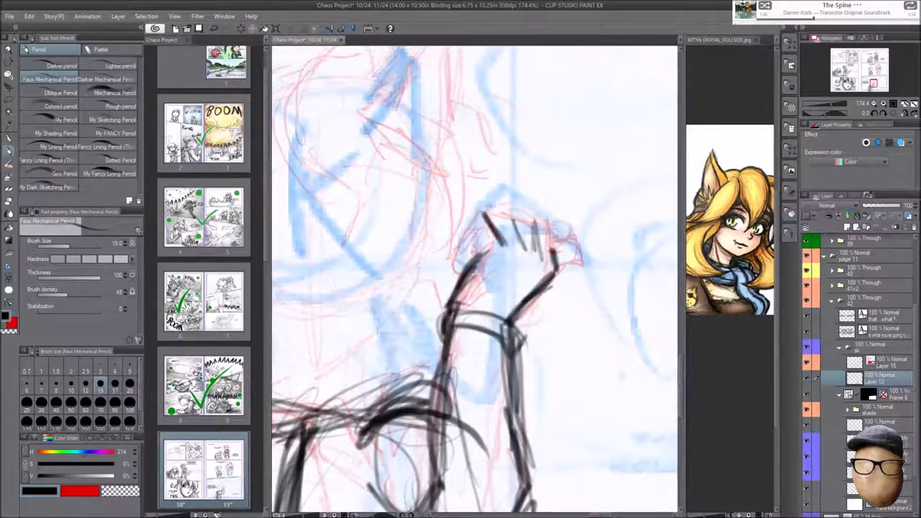
key(p)
drag(479, 216, 547, 252)
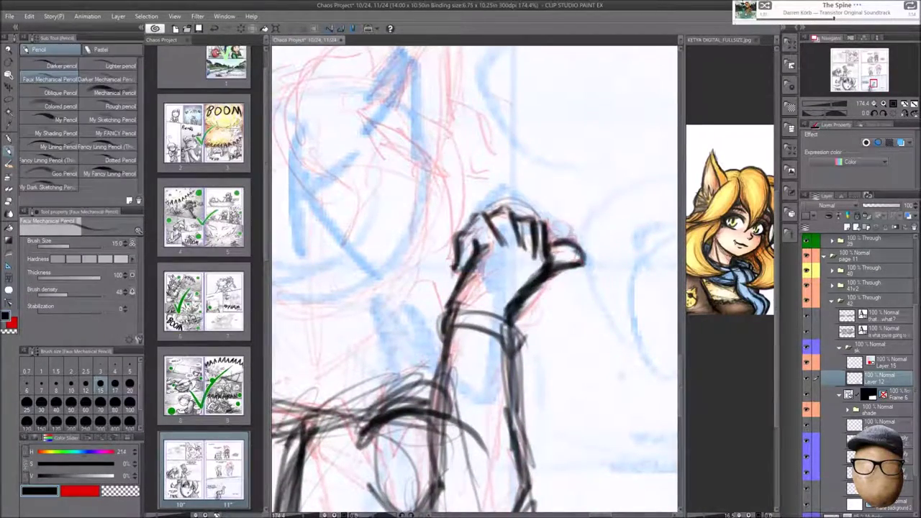
scroll(475, 281, down, 4)
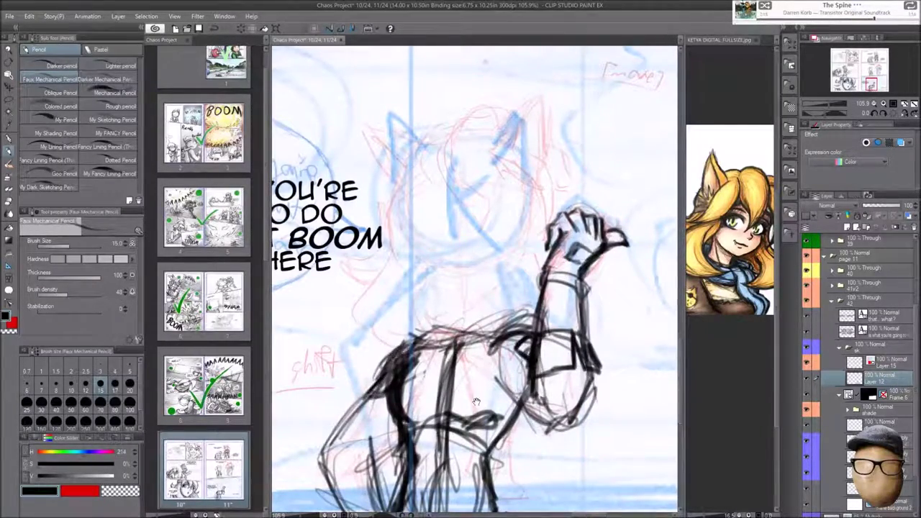
scroll(475, 281, down, 2)
- Sketch the cat girl's head with pointed ears, a swooping forelock and the outer shape of her hair
scroll(475, 281, up, 3)
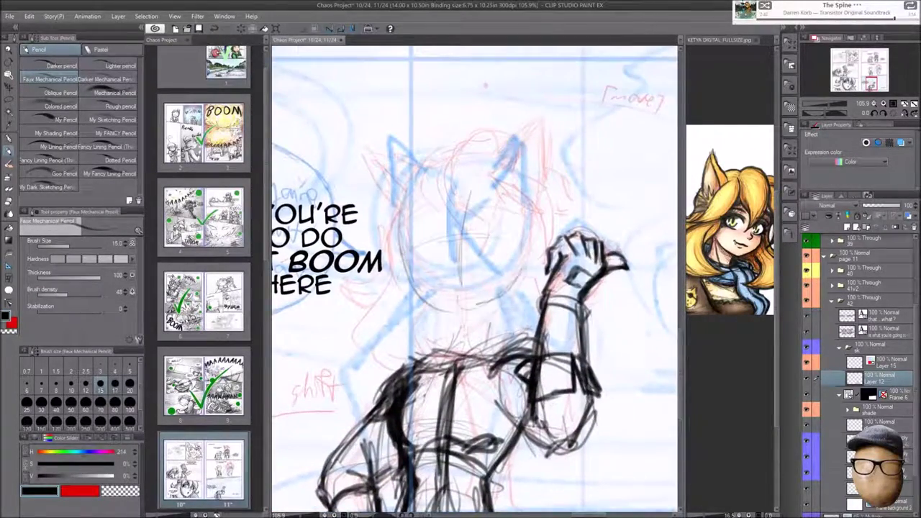
key(h)
drag(547, 155, 583, 201)
key(h)
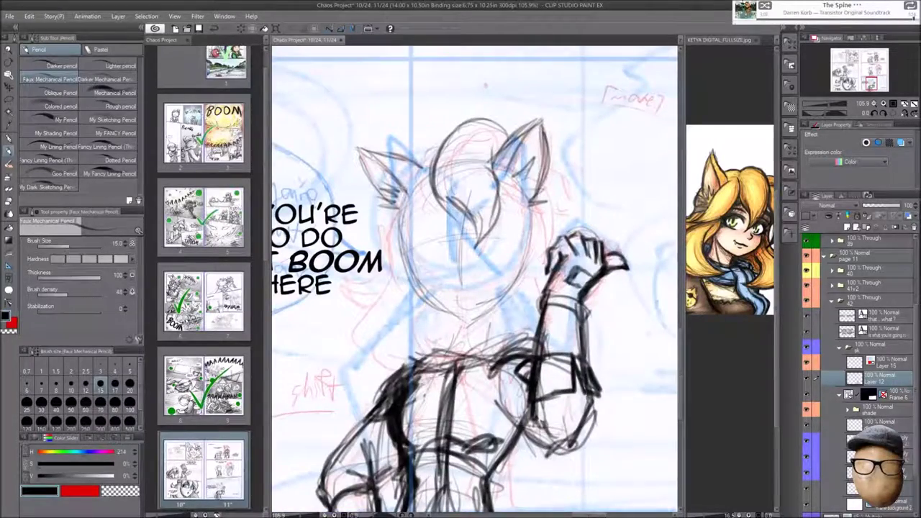
scroll(476, 281, up, 1)
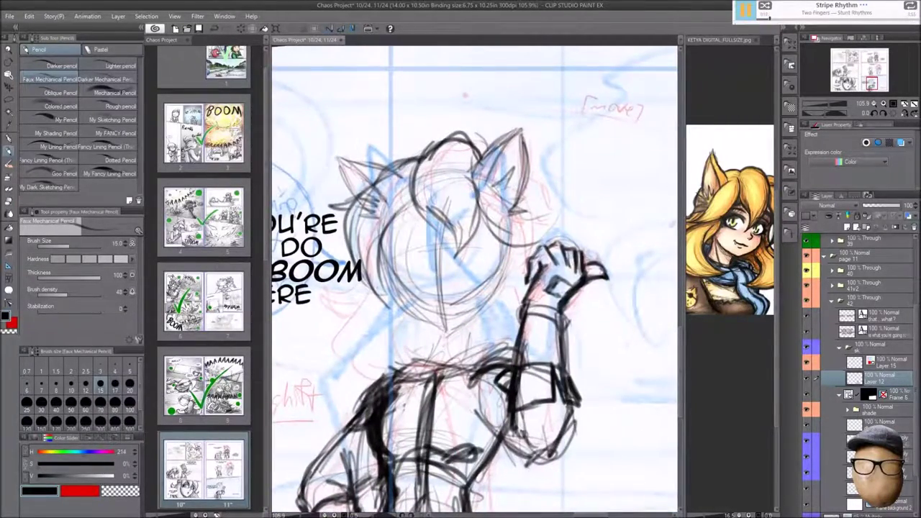
- Sketch the cat girl's long flowing hair in red on Layer 15, around her shoulders and raised arm
scroll(475, 281, down, 2)
click(886, 362)
scroll(476, 281, down, 2)
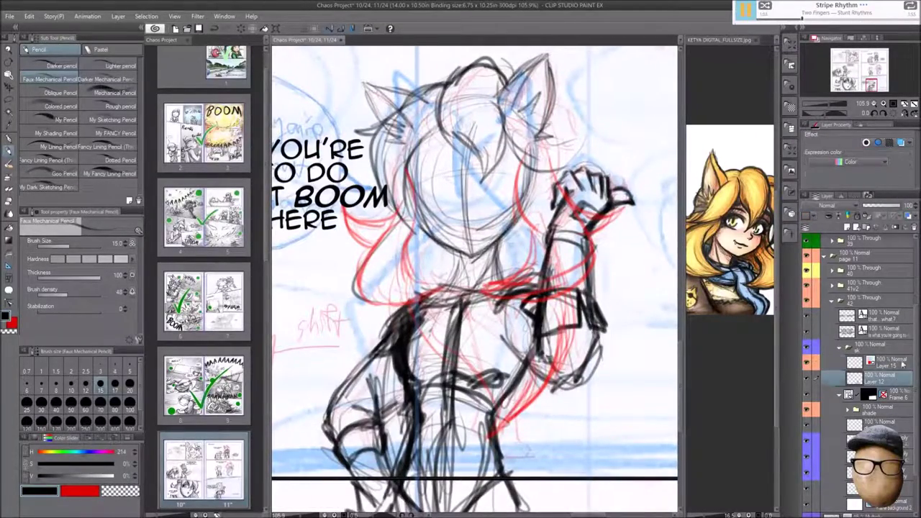
scroll(475, 281, up, 2)
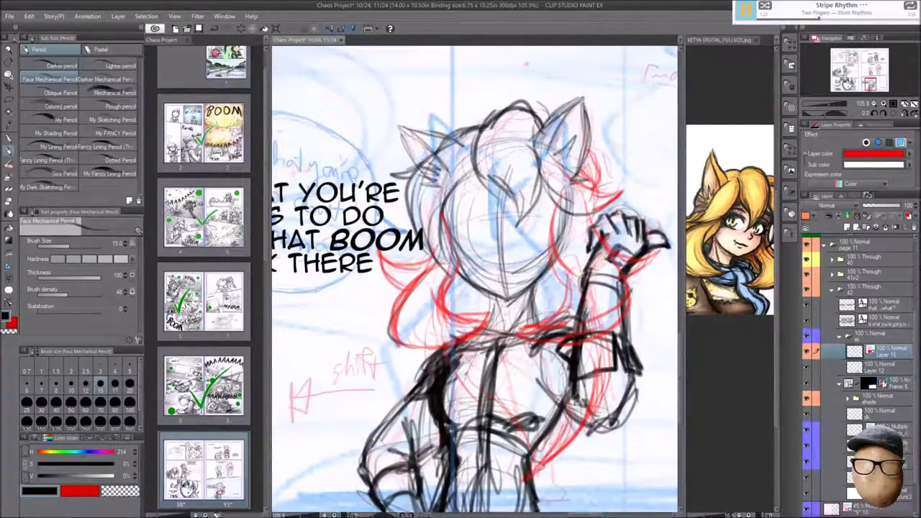
scroll(475, 281, down, 2)
- Refine the cat girl's lowered arm, hand on hip and upper legs on Layer 12
click(887, 367)
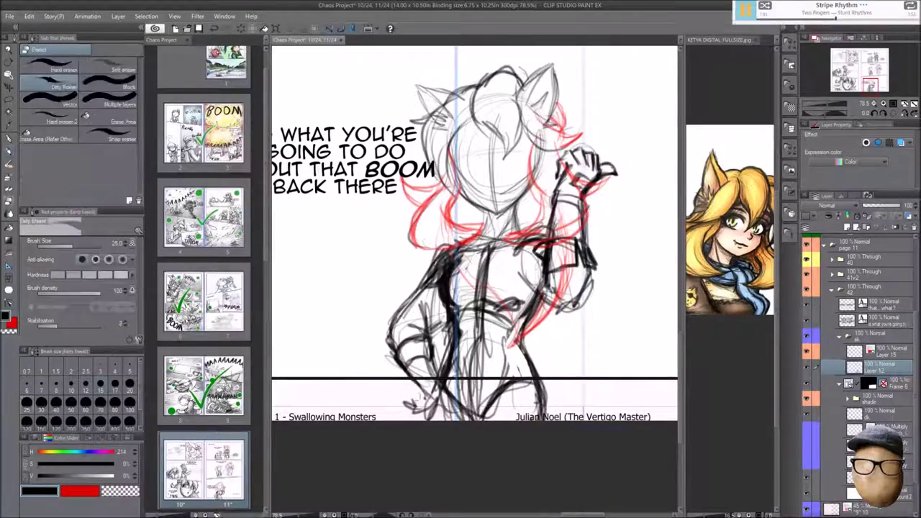
key(p)
scroll(475, 280, right, 1)
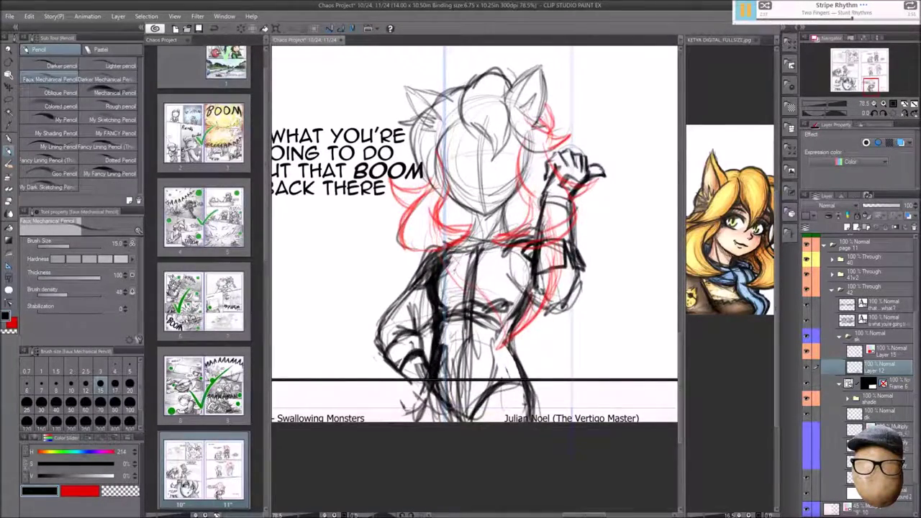
scroll(605, 101, up, 2)
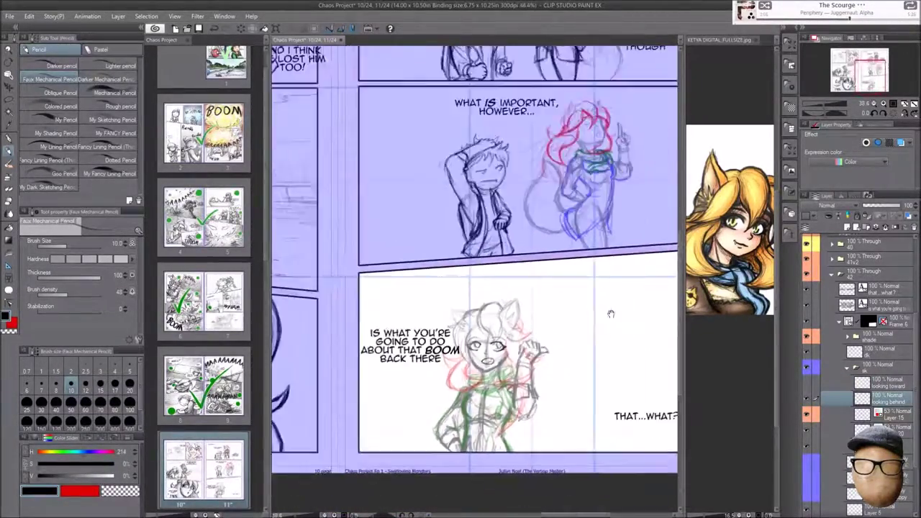
- Shape a speech balloon around the "Is what you're going to do about that boom back there" text and add a tail toward the girl's mouth
scroll(611, 314, up, 8)
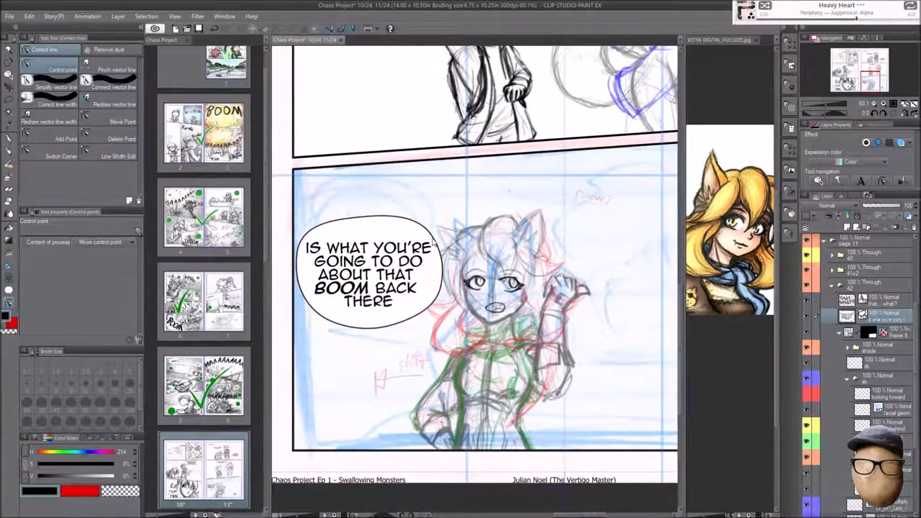
click(386, 222)
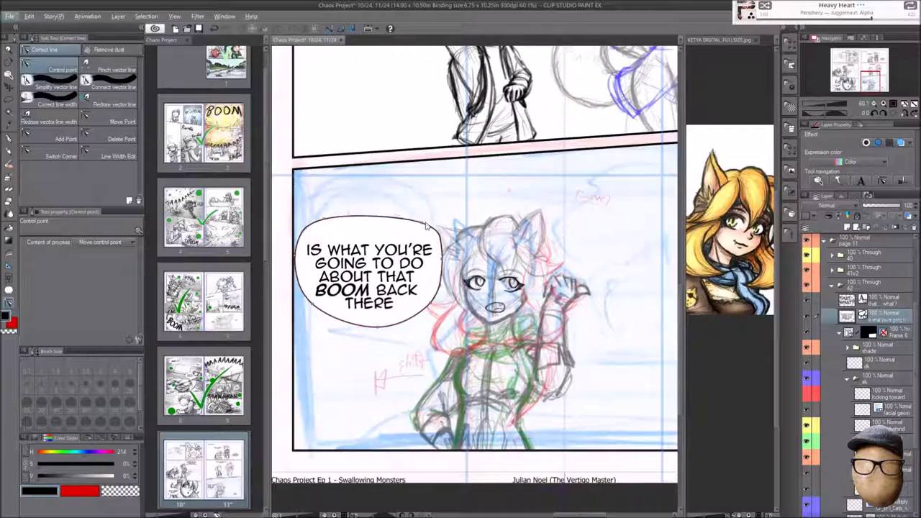
scroll(441, 266, up, 4)
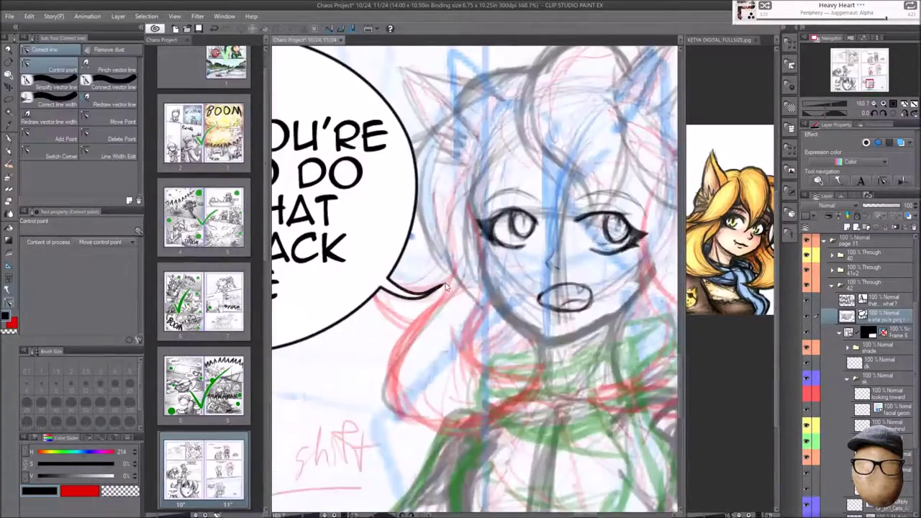
scroll(417, 285, down, 6)
key(k)
- Place a rounded speech balloon around the "That... what?" text in panel 42 and adjust its outline
click(837, 338)
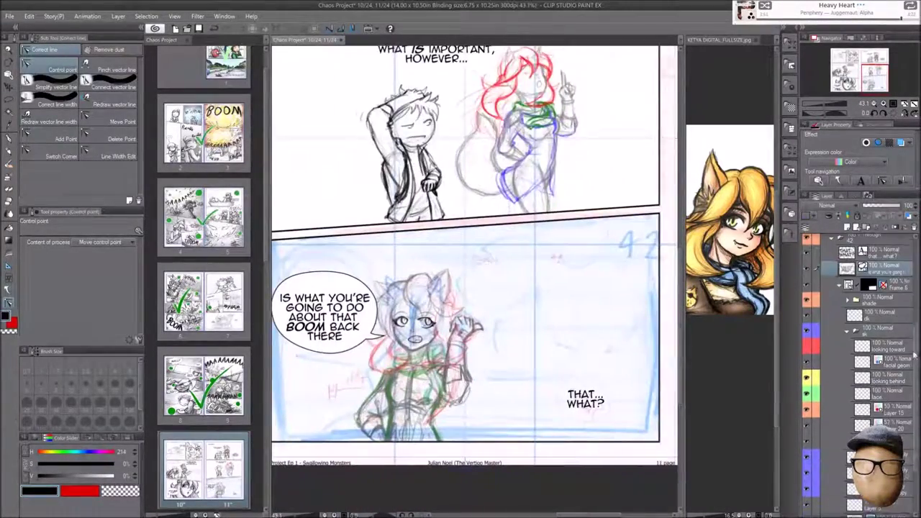
scroll(594, 392, up, 4)
key(t)
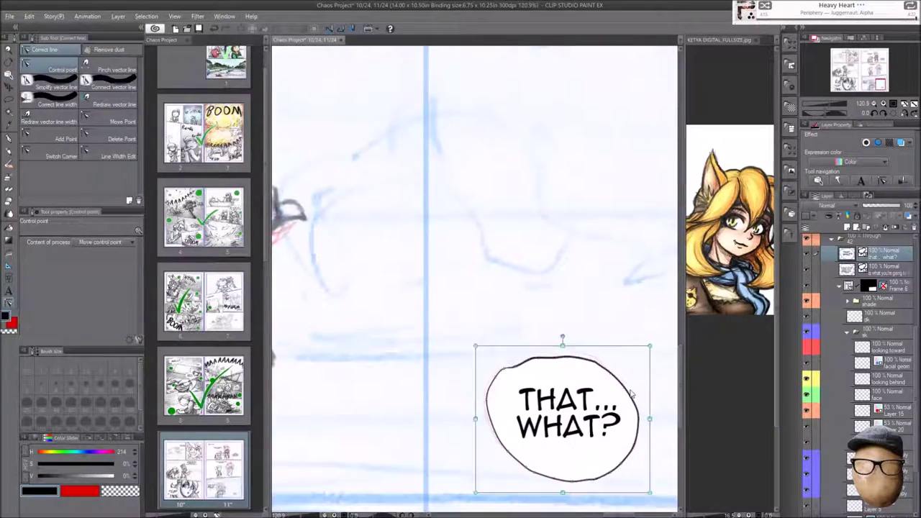
drag(488, 383, 446, 331)
key(y)
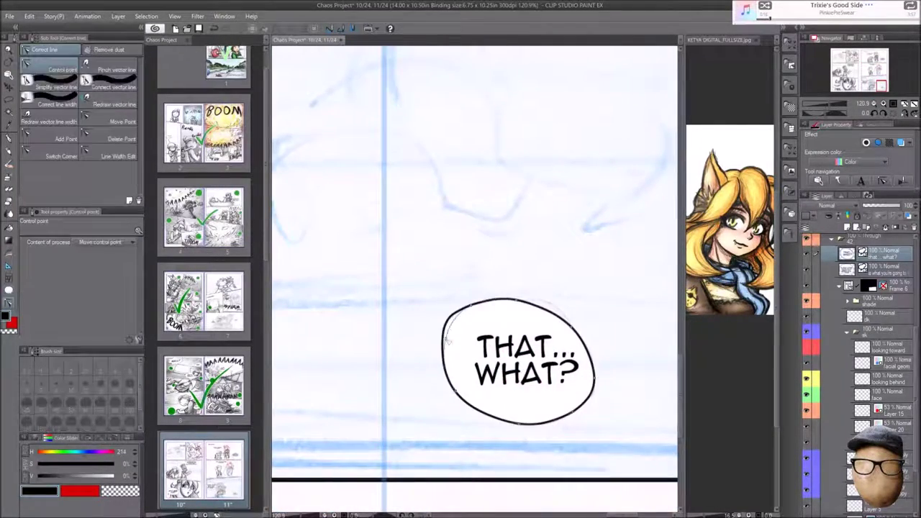
scroll(561, 412, down, 3)
scroll(906, 250, up, 2)
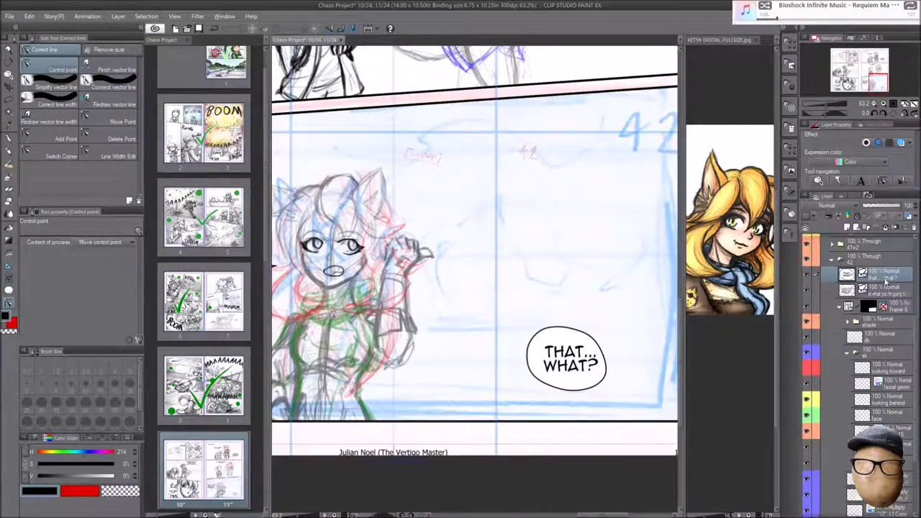
- Add a layer above the "That... what?" balloon layer and raise the opacity of sketch Layers 15 and 20 to 100%
scroll(478, 423, down, 2)
scroll(477, 423, up, 3)
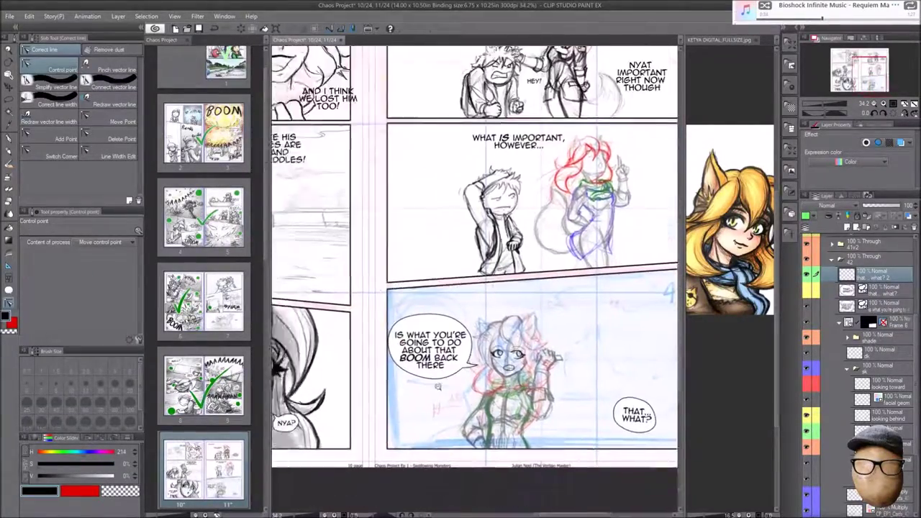
key(e)
scroll(477, 423, down, 3)
scroll(477, 423, up, 3)
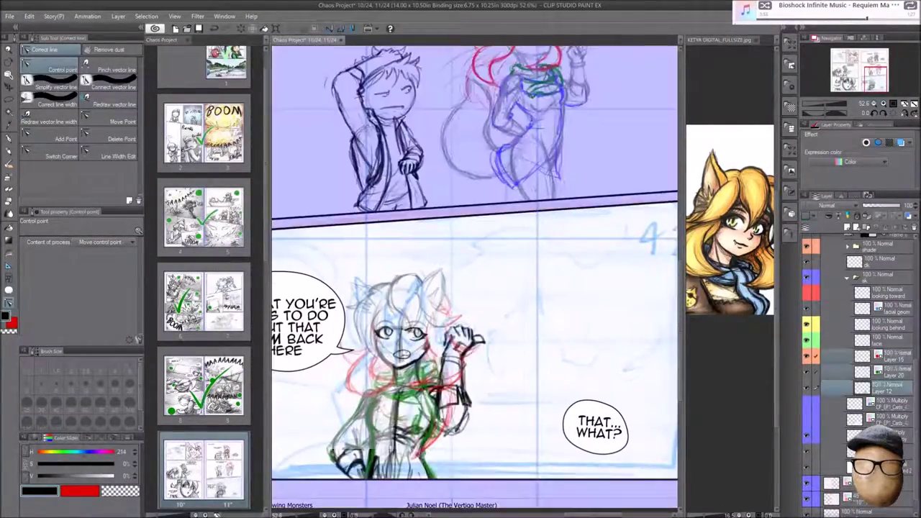
scroll(574, 337, down, 3)
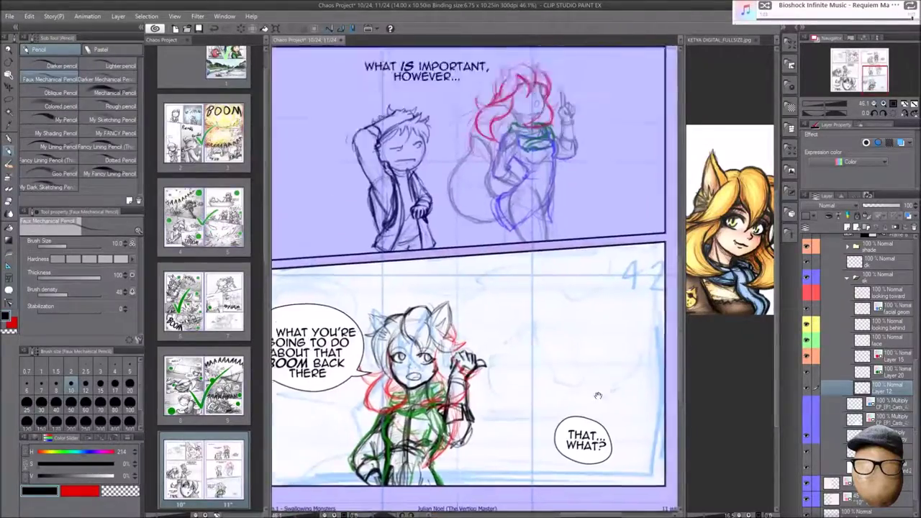
scroll(573, 337, up, 3)
- Outline the cat girl's eyes and arched eyebrows on Layer 23 in panel 37 of page 10
click(858, 298)
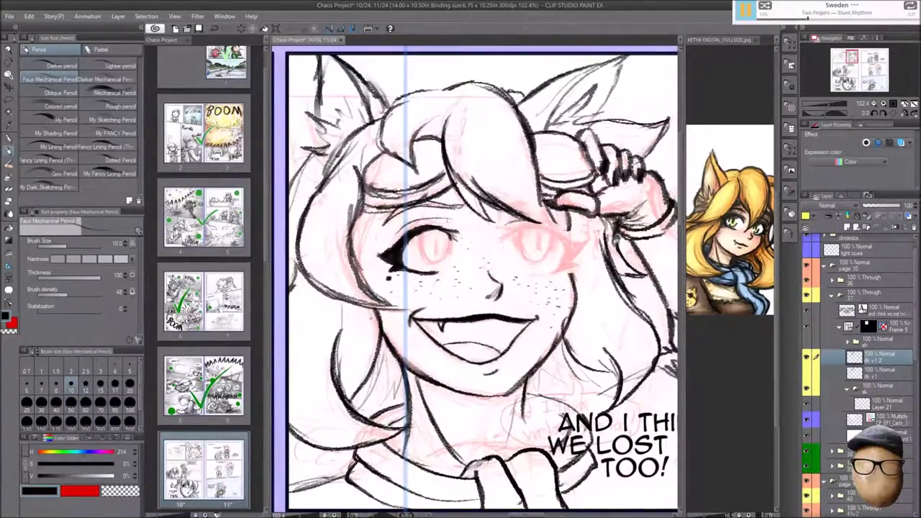
scroll(475, 281, down, 3)
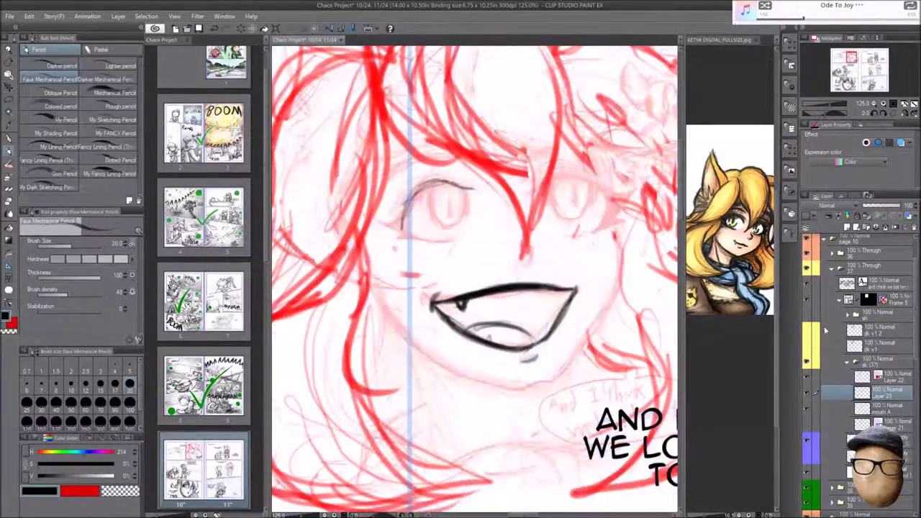
drag(382, 224, 467, 189)
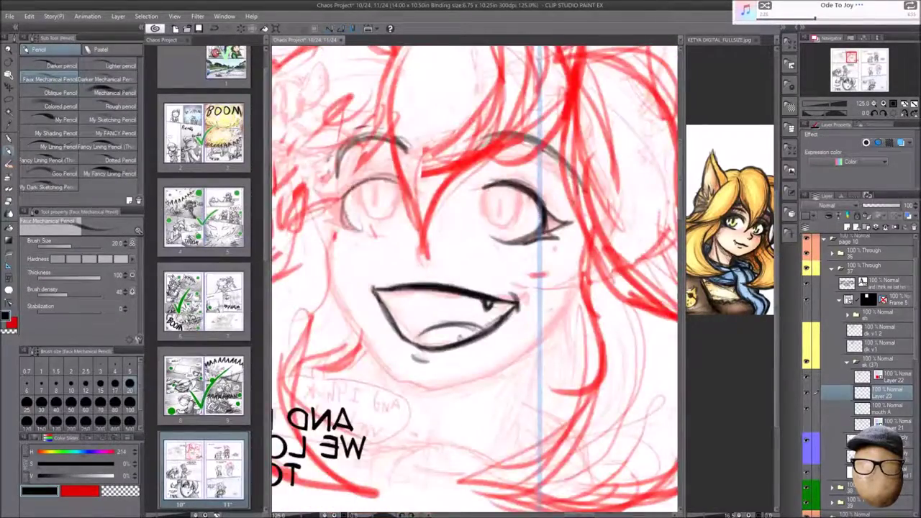
drag(576, 180, 609, 202)
key(ctrl+d)
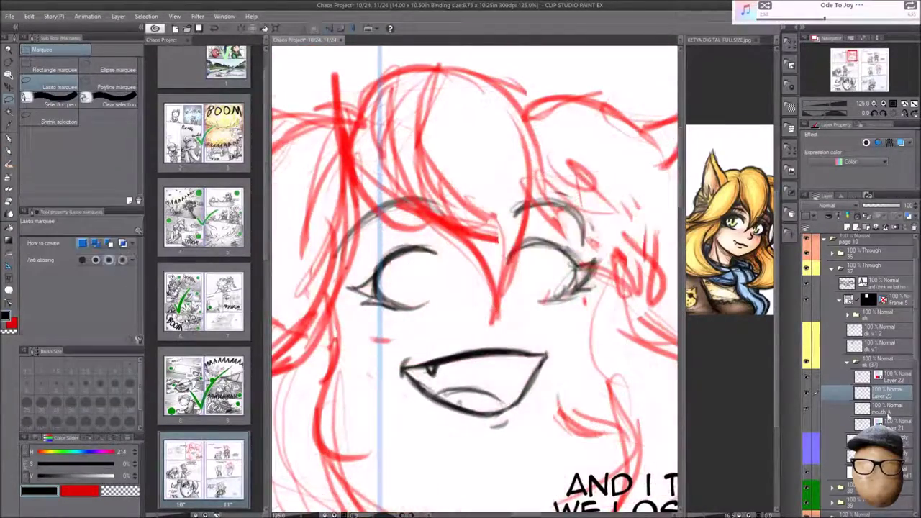
- Thicken the lashes at the outer corners of both eyes and outline the irises
key(h)
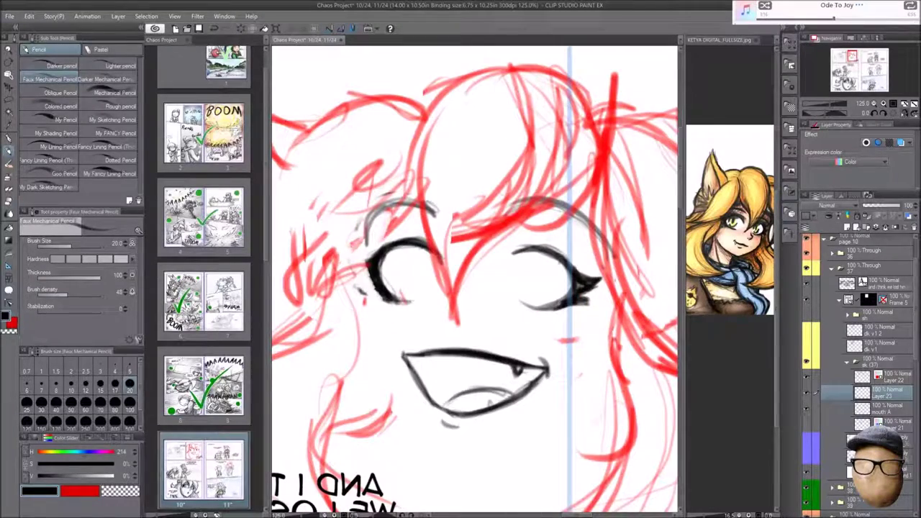
key(h)
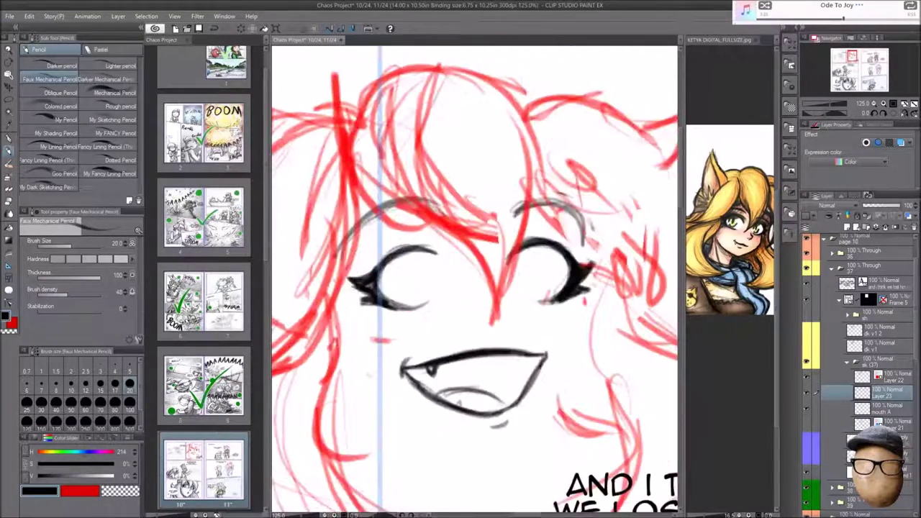
key(ctrl+z)
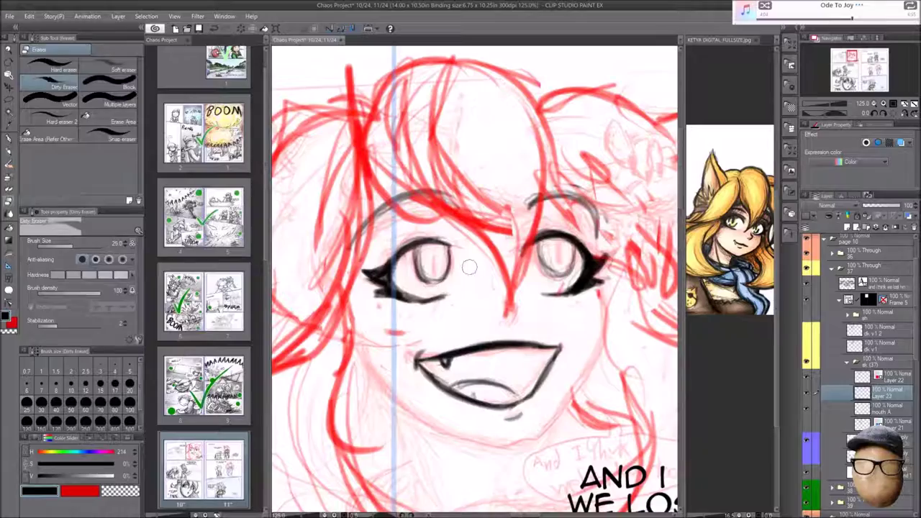
- Add slit pupils and a small nose to the cat girl's face, and rework the grin on the mouth A Copy layer
key(h)
key(h)
scroll(475, 281, down, 2)
key(h)
scroll(475, 280, up, 3)
key(h)
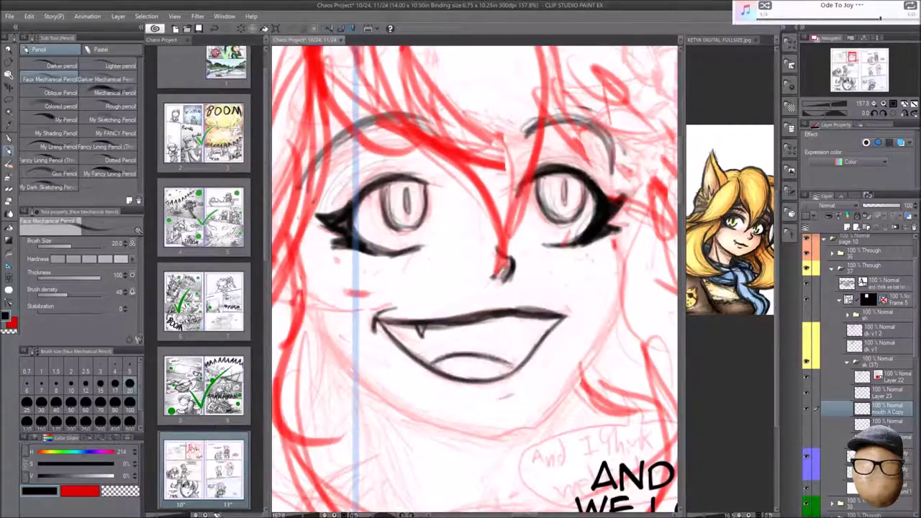
- Refine the fanged open mouth on the mouth A 2 layer, and label mouth A red and panel 37's other face sketch layers yellow
scroll(475, 281, down, 4)
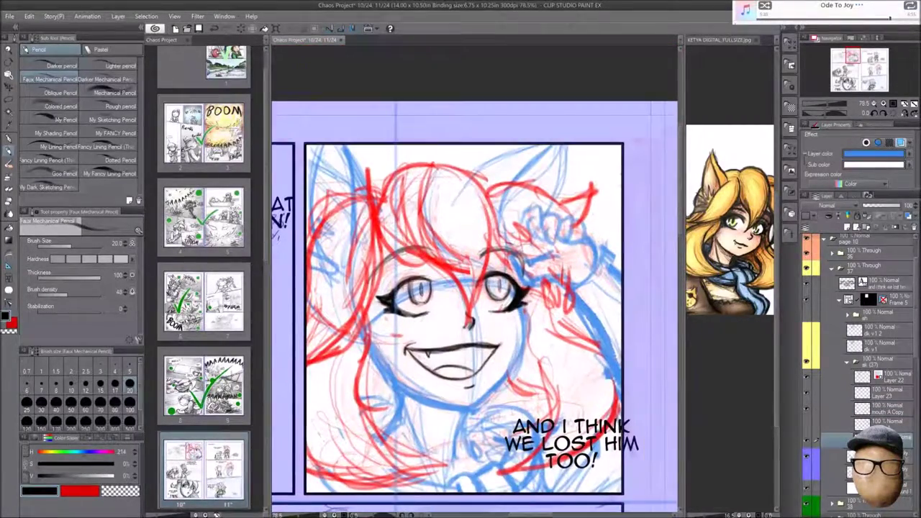
click(808, 337)
scroll(428, 361, up, 4)
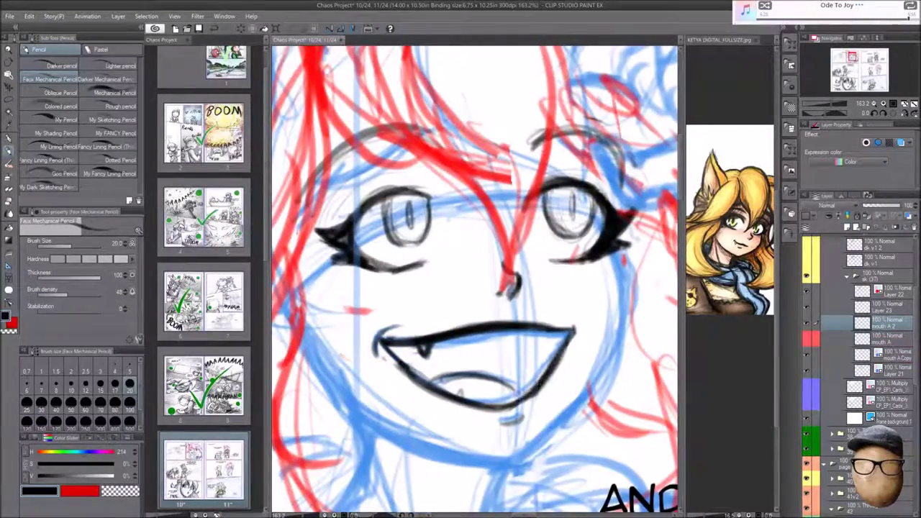
click(811, 219)
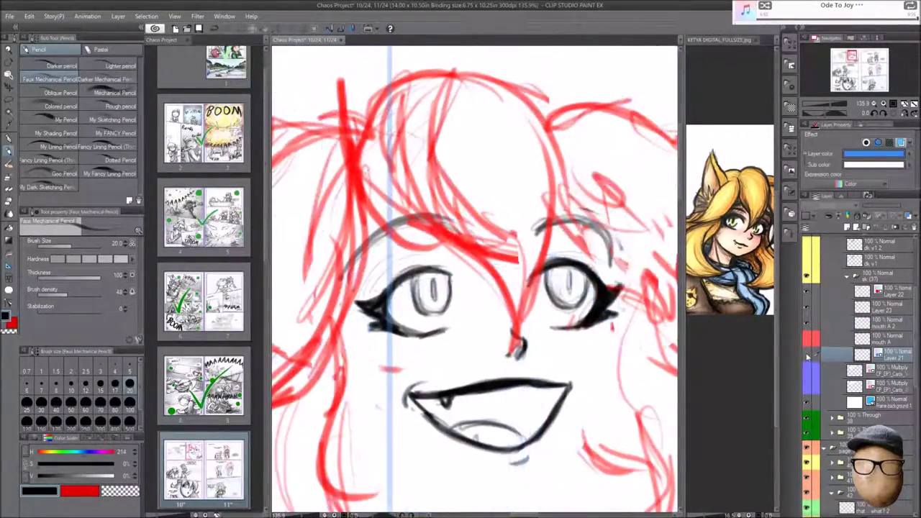
click(892, 354)
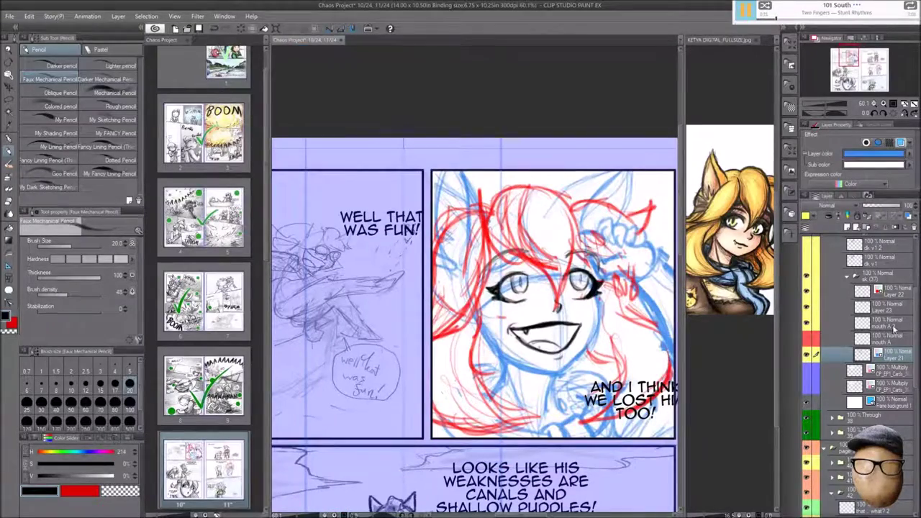
- Name the blue body sketch layer bod, and ink freckles across the cat girl's nose and cheeks on a new freckles layer
scroll(618, 365, down, 2)
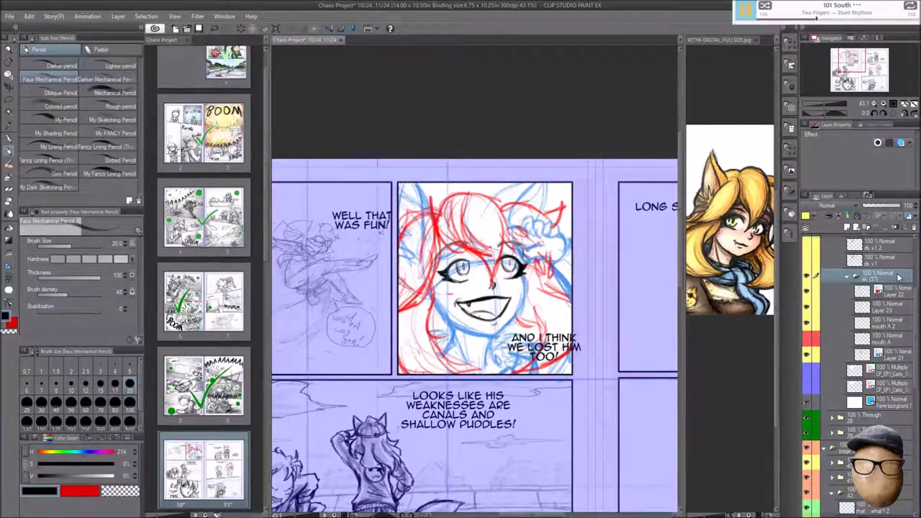
scroll(586, 228, up, 1)
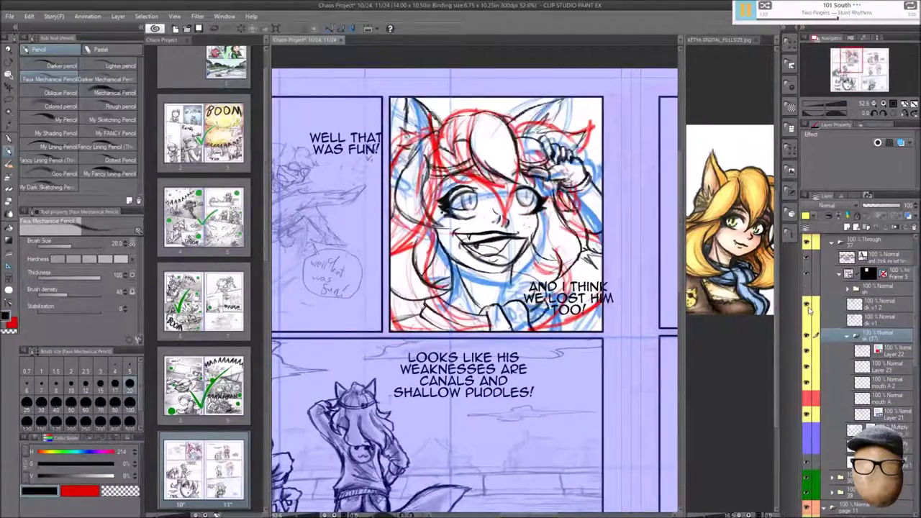
scroll(491, 187, up, 2)
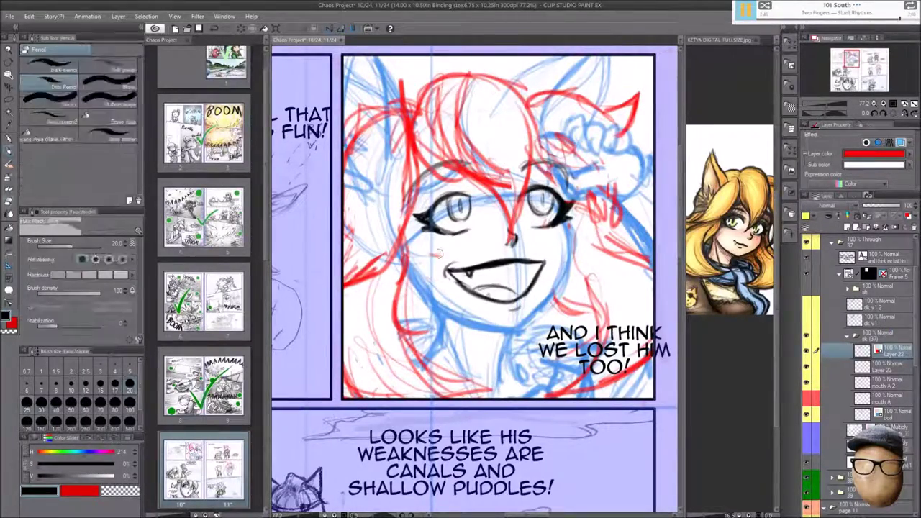
click(894, 311)
scroll(517, 208, up, 1)
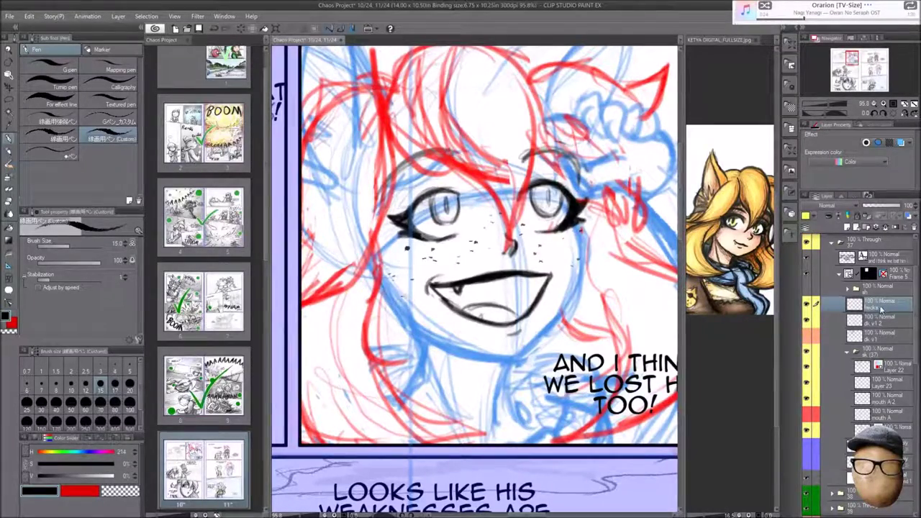
- Ink the cat girl's jawline down to the chin and rename the eye sketch layer as eyes
drag(518, 356, 580, 249)
text(hh)
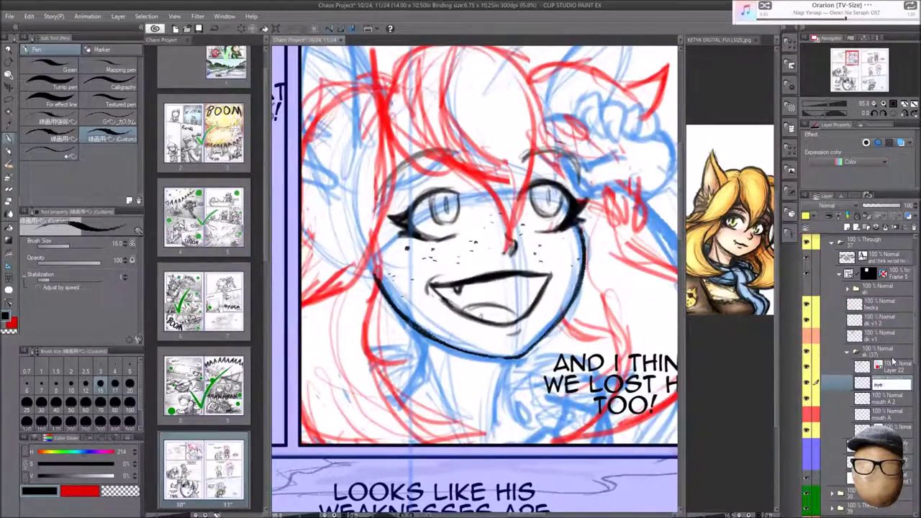
text(es)
key(Return)
- Tint the eyes and mouth A 2 sketch layers green, and ink the first eye's thick lashes on the dk v1 2 layer
click(878, 321)
scroll(432, 230, up, 3)
key(h)
key(h)
key(h)
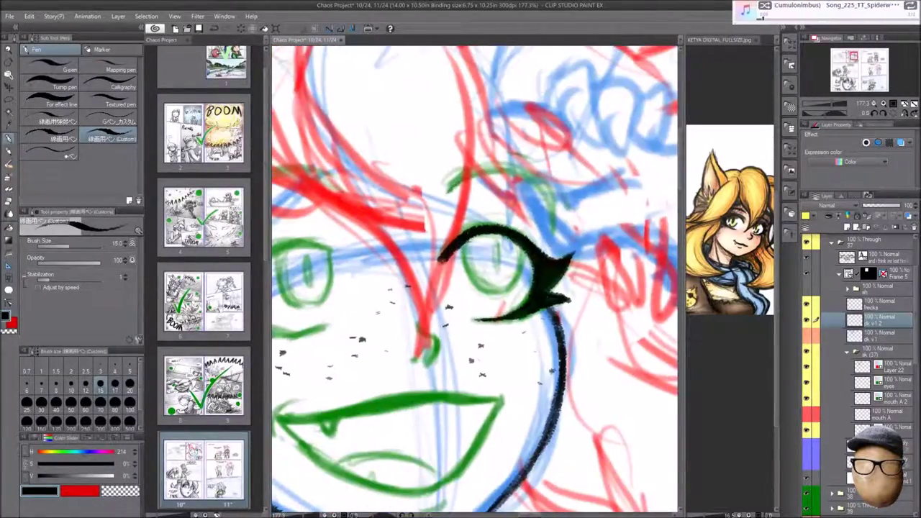
- Ink both arched eyebrows and begin the upper lash line of the second eye
drag(444, 184, 553, 223)
key(h)
drag(511, 246, 605, 241)
drag(504, 169, 669, 238)
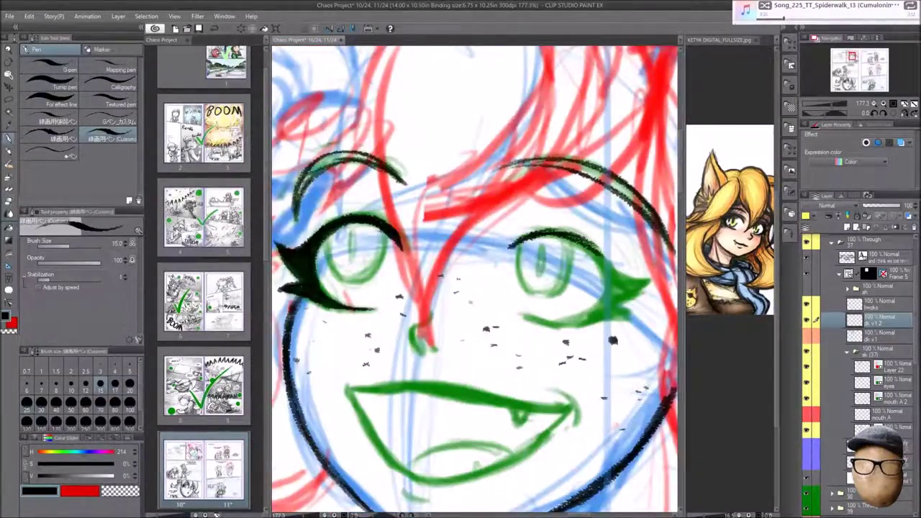
- Ink the remaining lashes, irises, slit pupils and nose, plus the open mouth with its fang and tongue
drag(547, 144, 554, 162)
drag(606, 372, 584, 321)
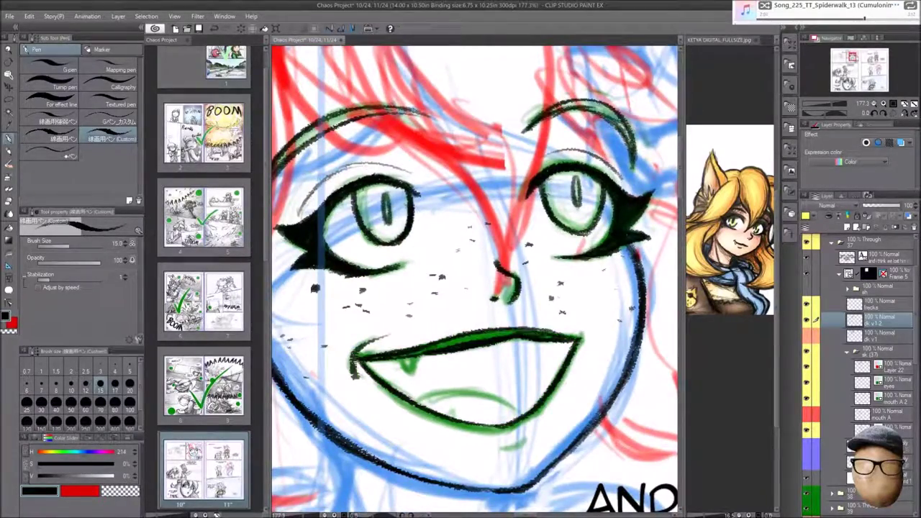
mouse_move(504, 216)
mouse_down()
mouse_move(432, 324)
mouse_move(504, 216)
mouse_up()
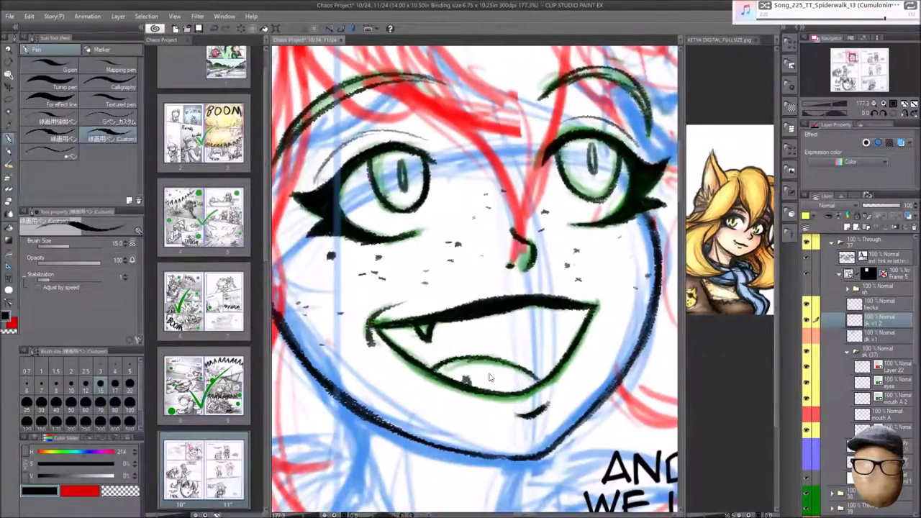
scroll(475, 274, down, 3)
- Ink the large forelock sweeping to a point over the nose, plus the adjoining bangs, on a separate hair layer
drag(475, 273, 503, 216)
scroll(475, 274, down, 3)
scroll(475, 273, up, 4)
drag(475, 274, 504, 259)
scroll(475, 274, up, 1)
mouse_move(473, 221)
mouse_down()
mouse_move(576, 216)
mouse_move(508, 126)
mouse_up()
key(e)
scroll(475, 273, up, 4)
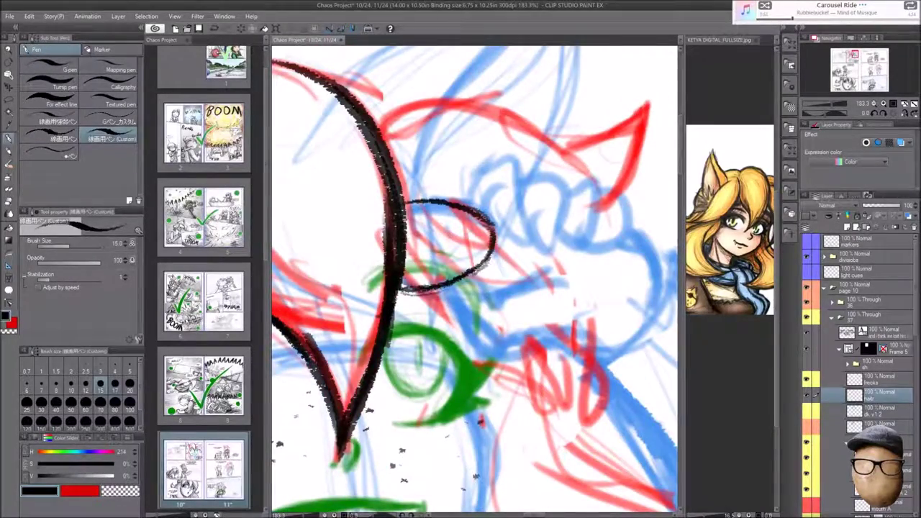
scroll(475, 273, down, 4)
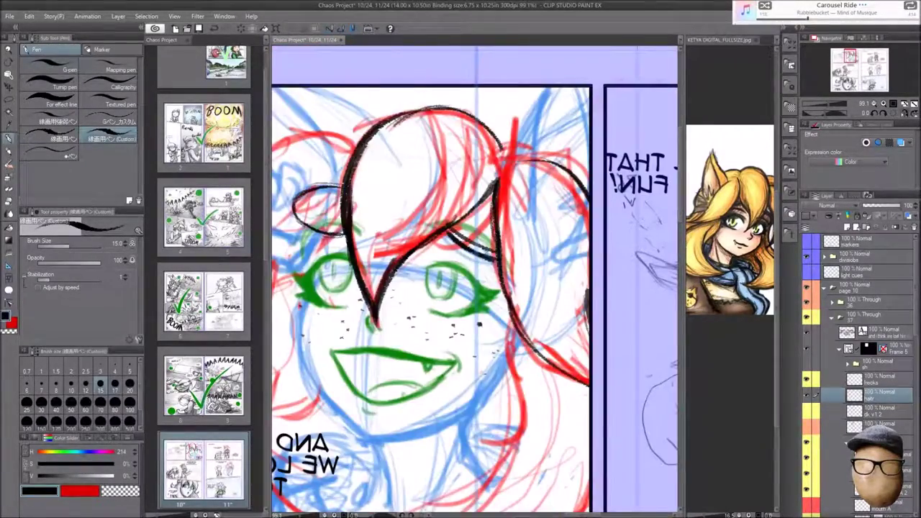
- Ink the side hair and the flicked-out lock beside the raised hand, erasing stray line overlaps
key(h)
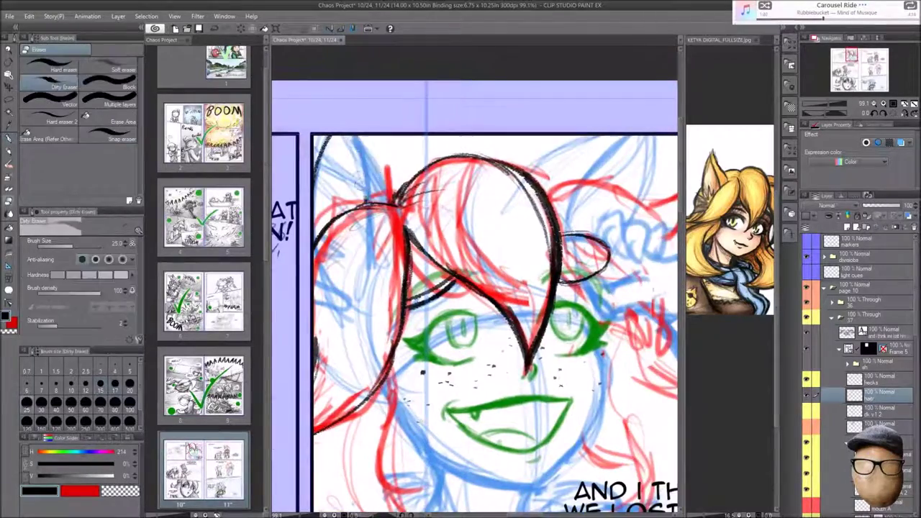
key(h)
key(h)
key(h)
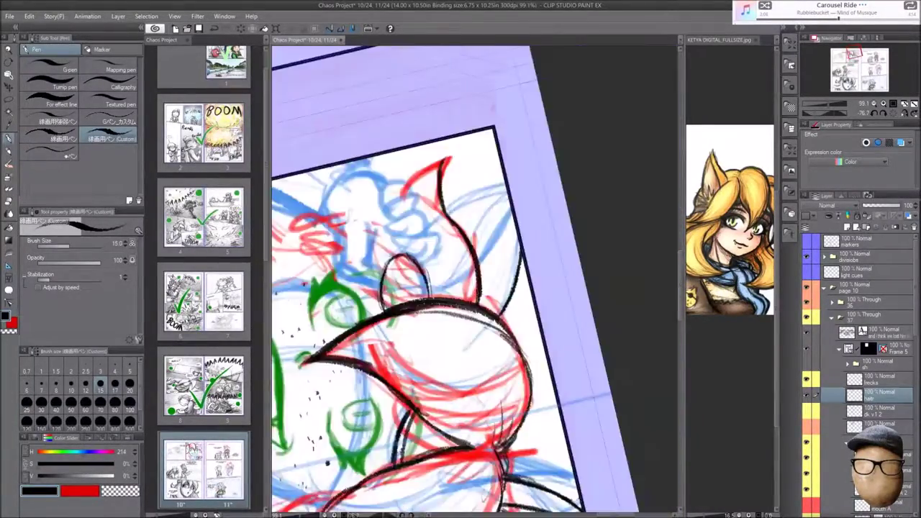
- Ink the cat ear behind the hair and the raised hand with its curled fingers, thumb and wrist cuff
scroll(553, 228, up, 3)
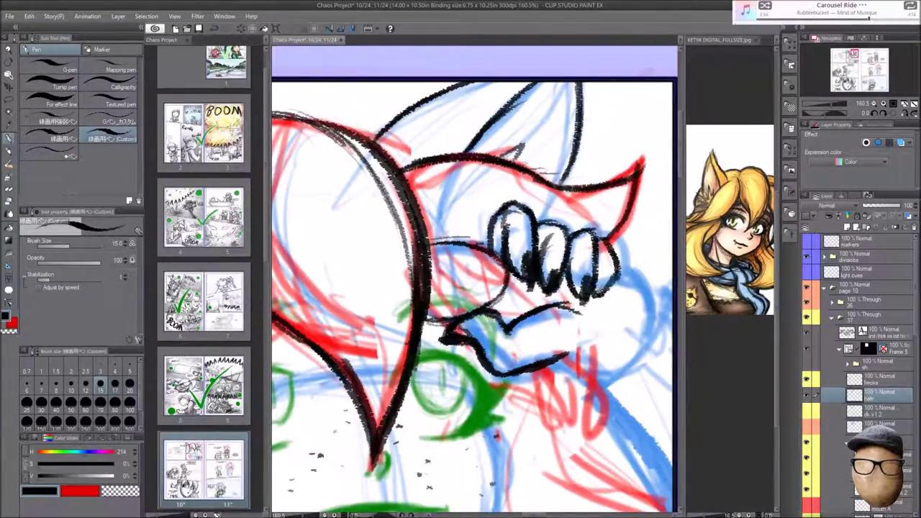
drag(475, 288, 421, 274)
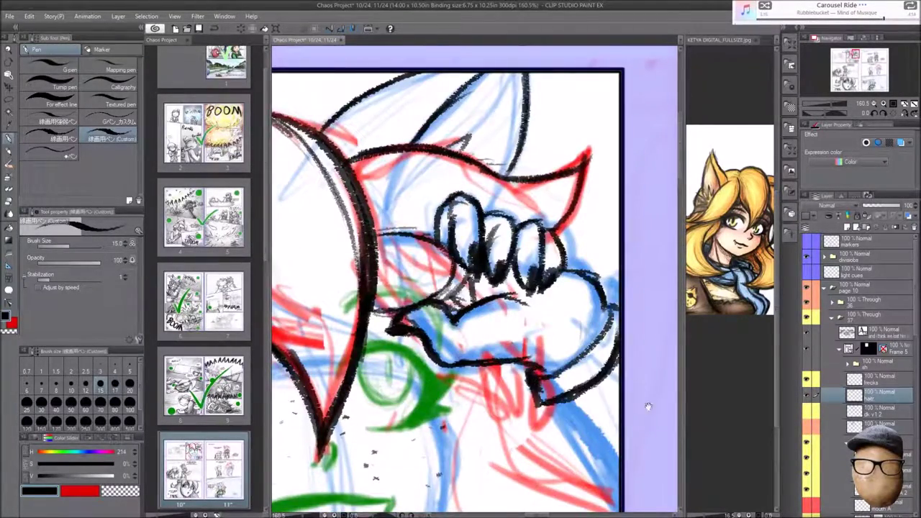
drag(634, 384, 662, 277)
- Ink the long locks framing the neck on both sides and the sleeve edge below the raised hand
key(ctrl+minus)
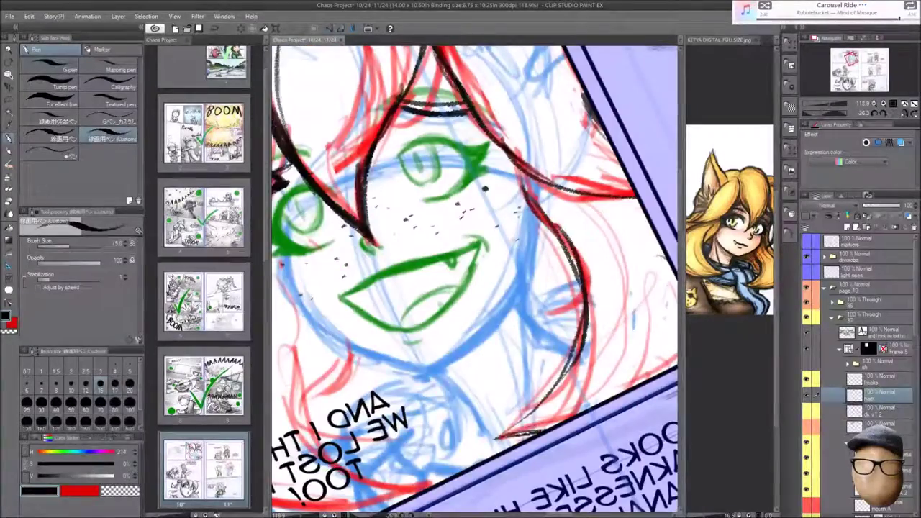
key(h)
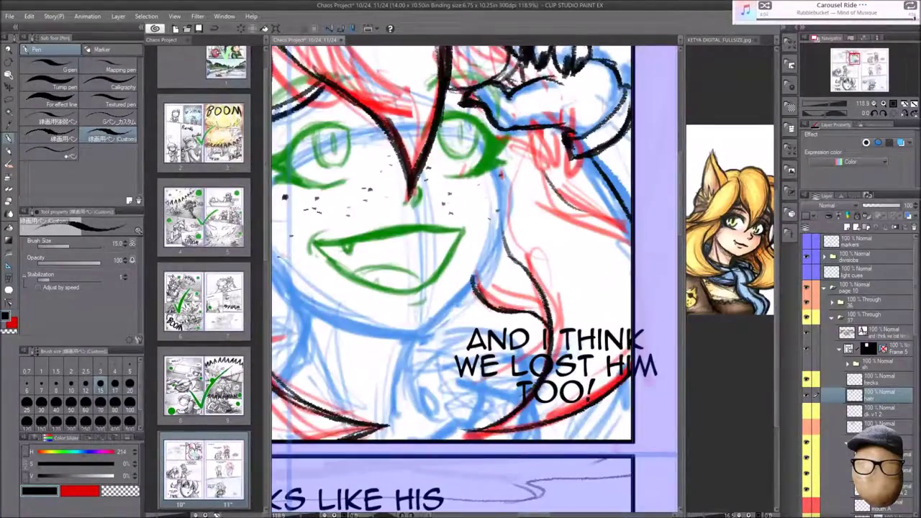
scroll(473, 281, up, 3)
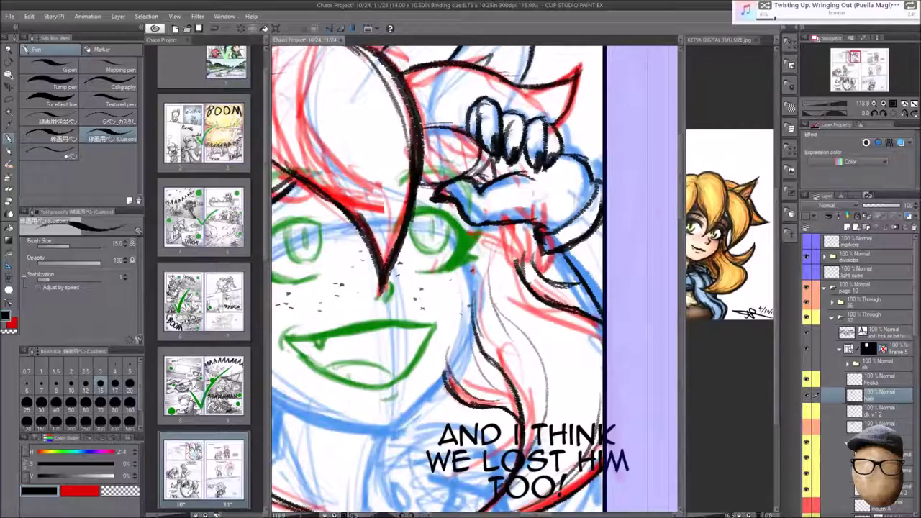
- Ink the neck and scarf on the dk v1 2 layer, and hide the colored rough sketch layers
click(815, 410)
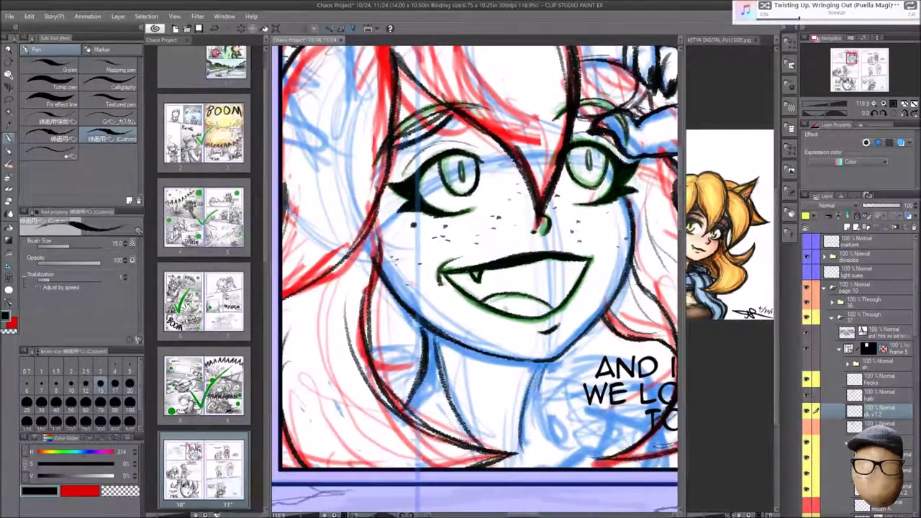
scroll(474, 281, up, 1)
key(ctrl+minus)
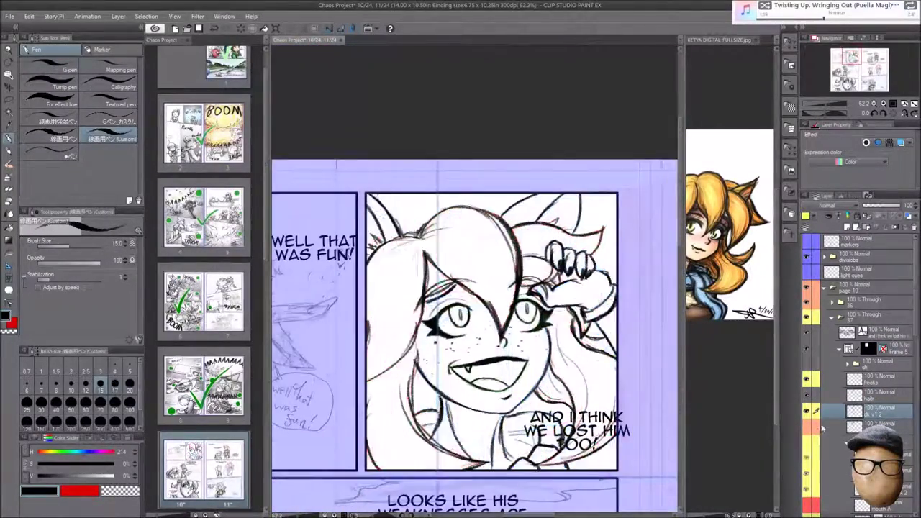
- Add fine strand lines throughout the hair on the hair layer and erase lines overlapping the ears and hair
key(e)
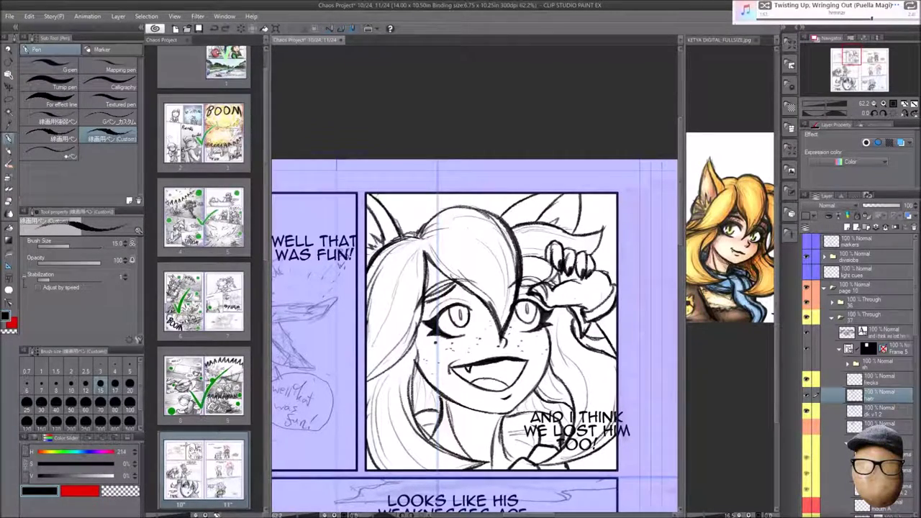
key(e)
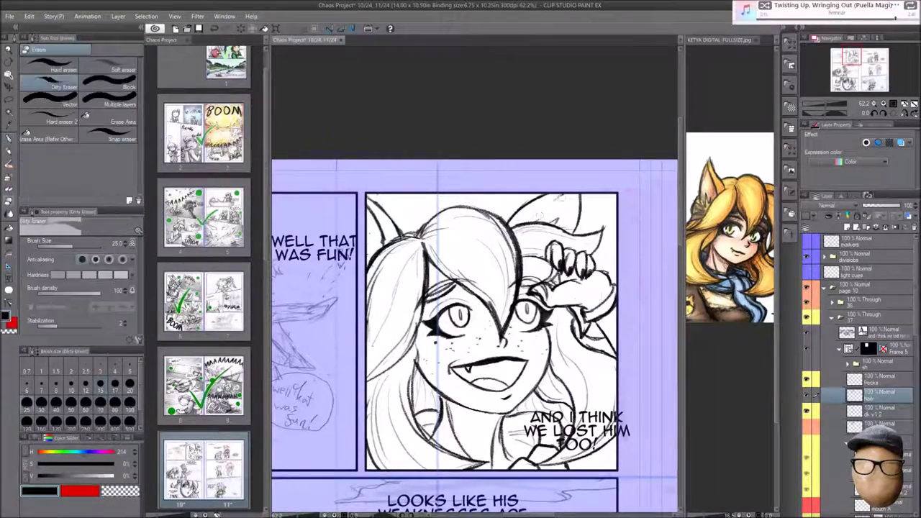
key(e)
scroll(634, 220, up, 2)
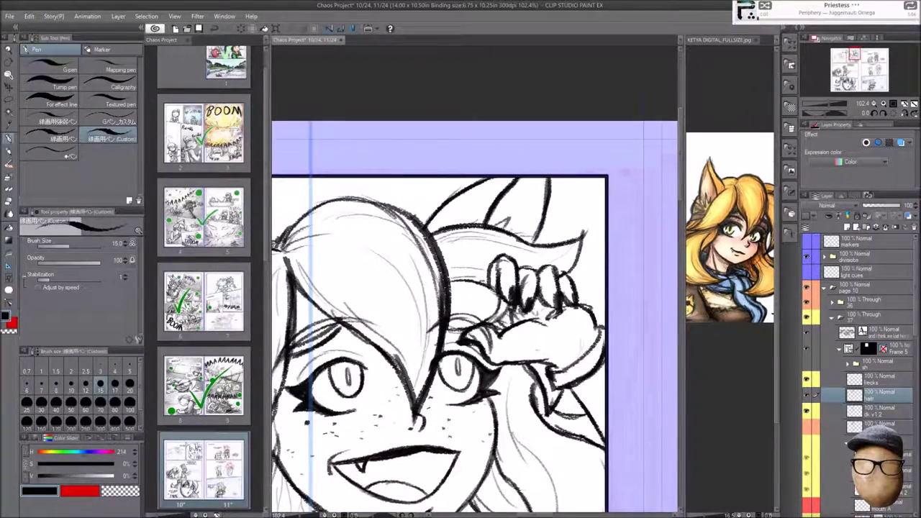
scroll(475, 280, down, 3)
scroll(475, 281, up, 2)
- Organize panel 37's layers into a yellow SH folder, a red OLD sh folder and a green DK folder
click(856, 365)
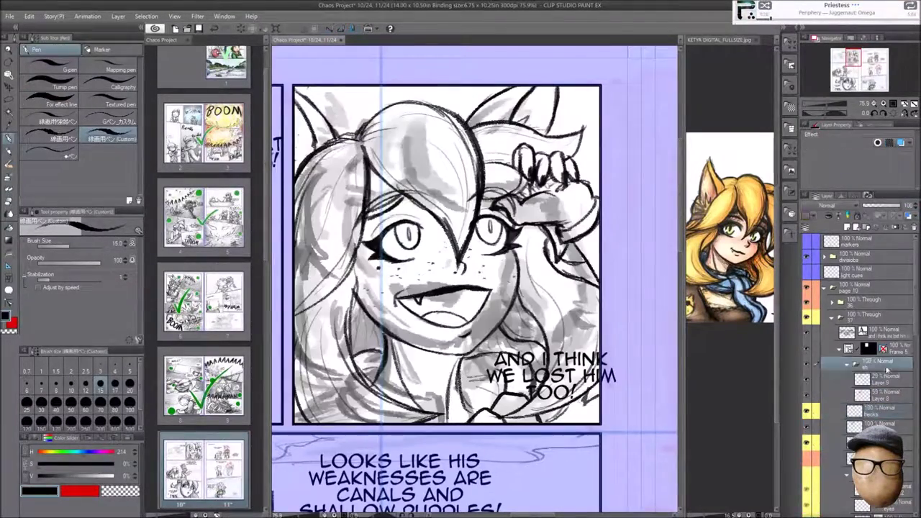
click(848, 365)
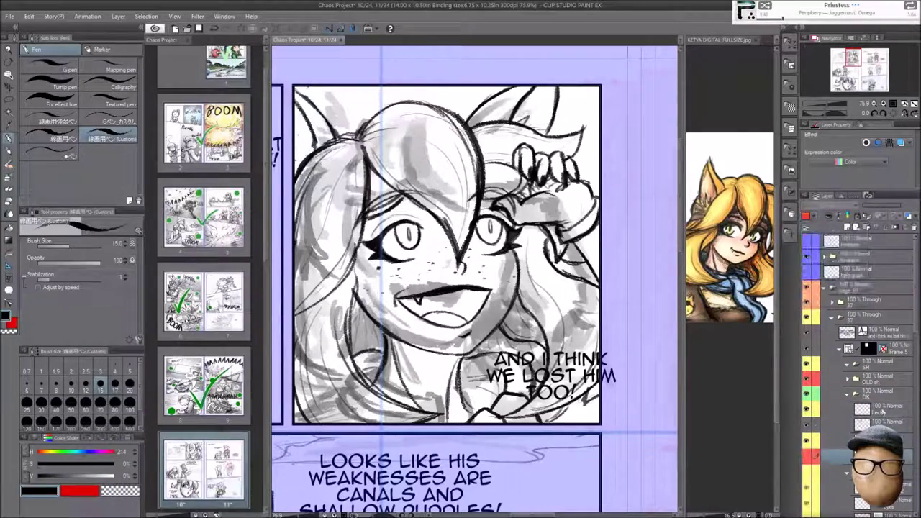
click(847, 365)
- Shade the neck, ears, bangs, raised hand and back hair gray on Layer 21 at 49% opacity in the SH folder
click(885, 394)
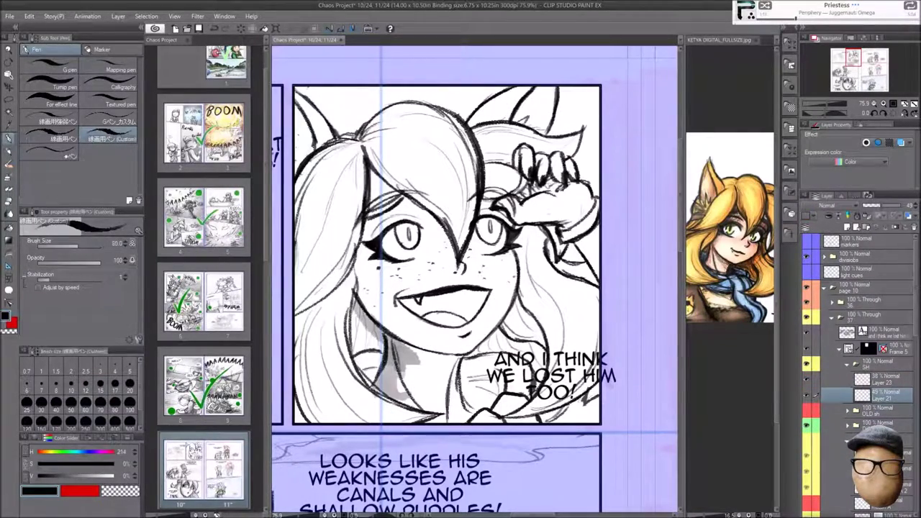
drag(338, 288, 309, 418)
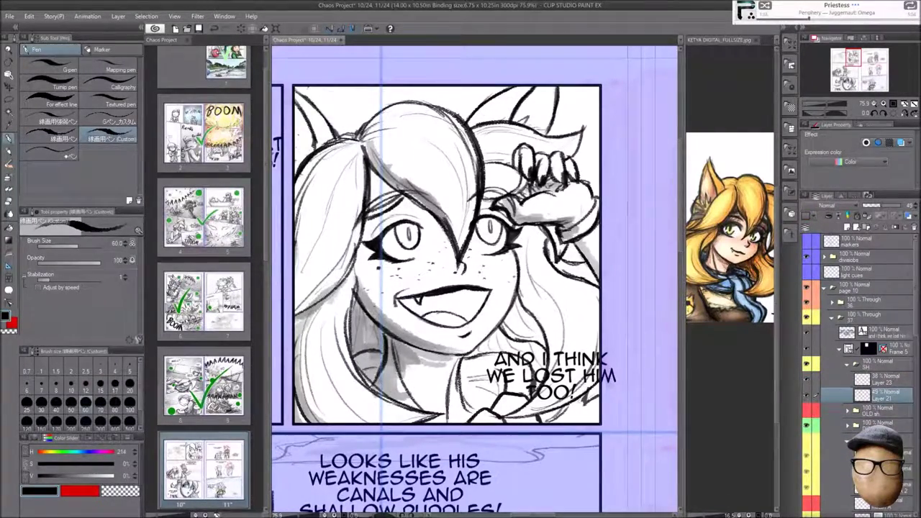
drag(374, 169, 454, 259)
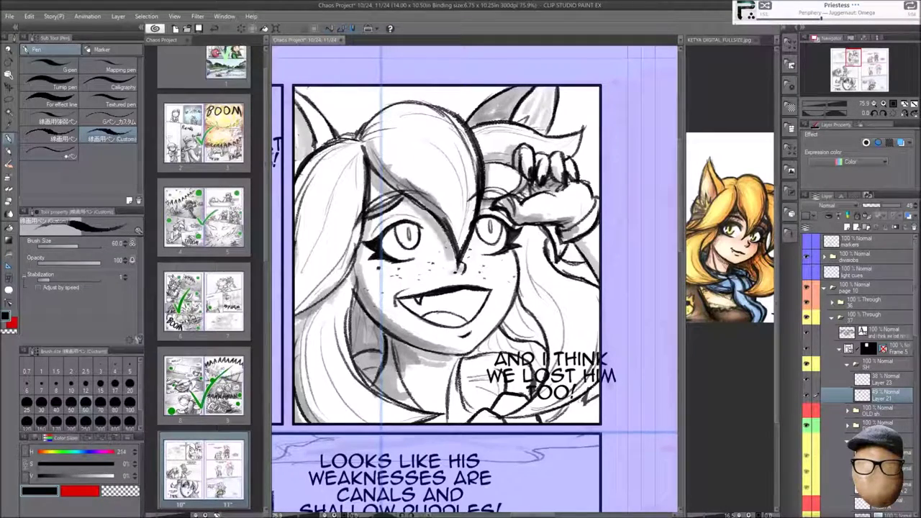
drag(554, 237, 526, 368)
drag(324, 122, 374, 231)
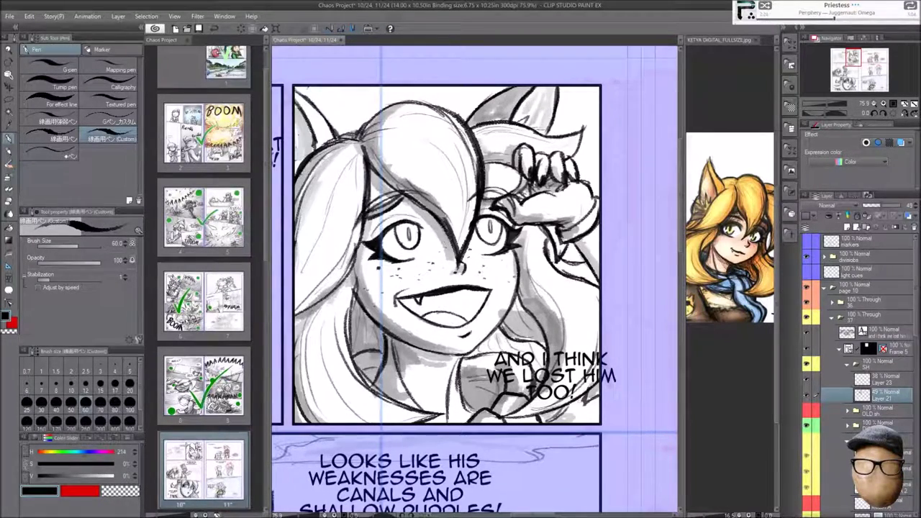
- Lay broad gray tones over the side hair, face edge and mouth interior on Layer 23 at 38% opacity
click(815, 378)
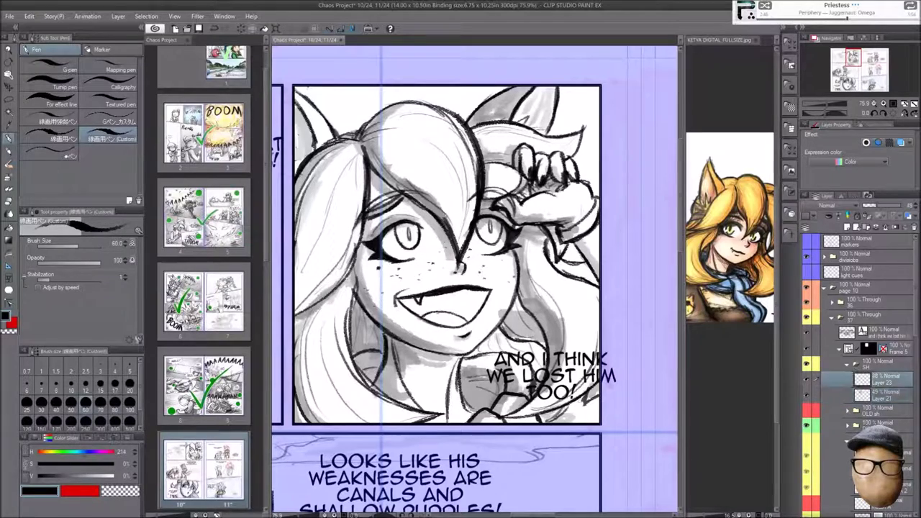
key(p)
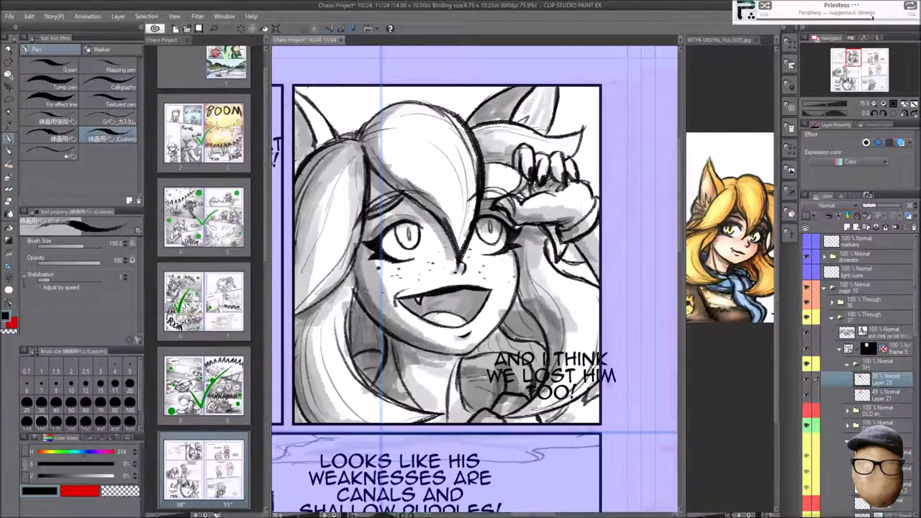
- Add a shading layer at 48% opacity between Layers 21 and 23, and deepen the shadows on the hair and face with a smaller brush
click(815, 394)
key(bracketleft)
key(bracketleft)
key(bracketleft)
key(bracketleft)
key(ctrl+shift+n)
key(b)
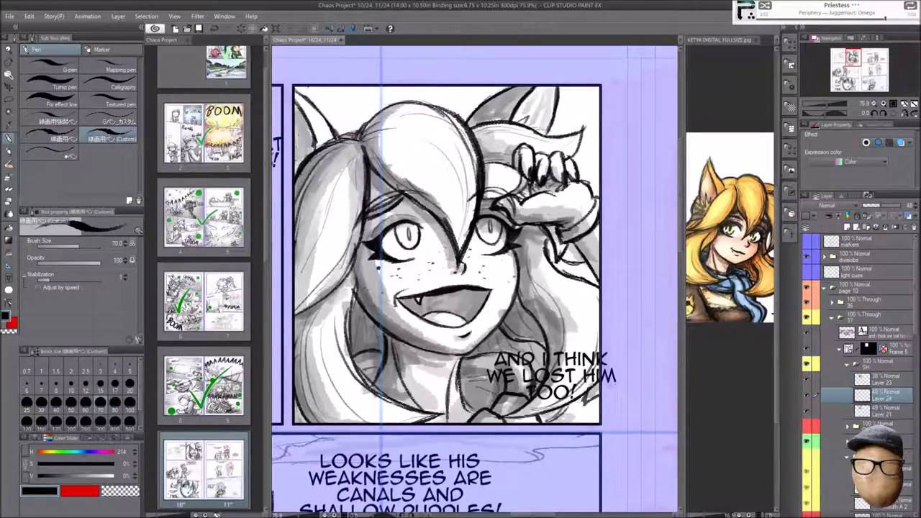
drag(392, 108, 356, 184)
- Add a layer at 39% opacity above Layer 23 and darken the shading around the eyes and cheeks
key(ctrl+minus)
key(ctrl+plus)
key(ctrl+shift+n)
key(p)
drag(504, 176, 495, 203)
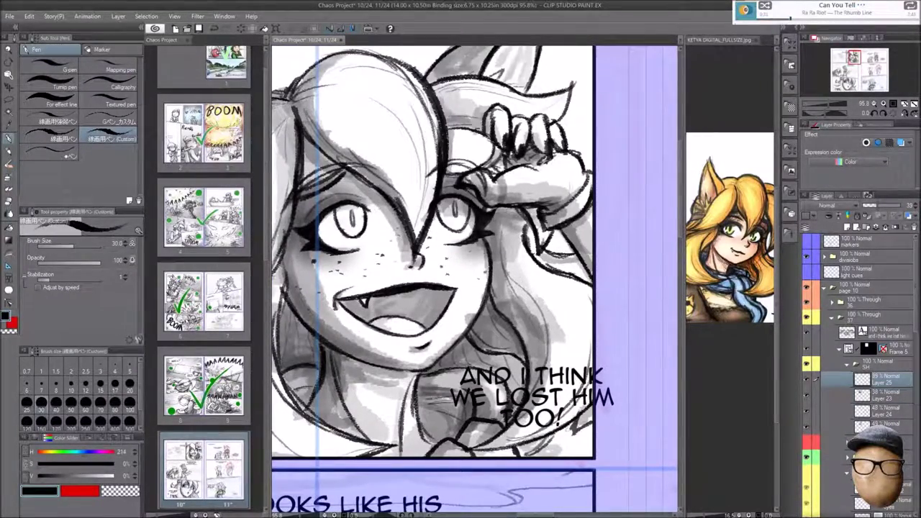
- Shade the bangs gray on a new layer above Layer 25, and add another layer for white highlights
drag(432, 288, 557, 368)
drag(475, 288, 429, 329)
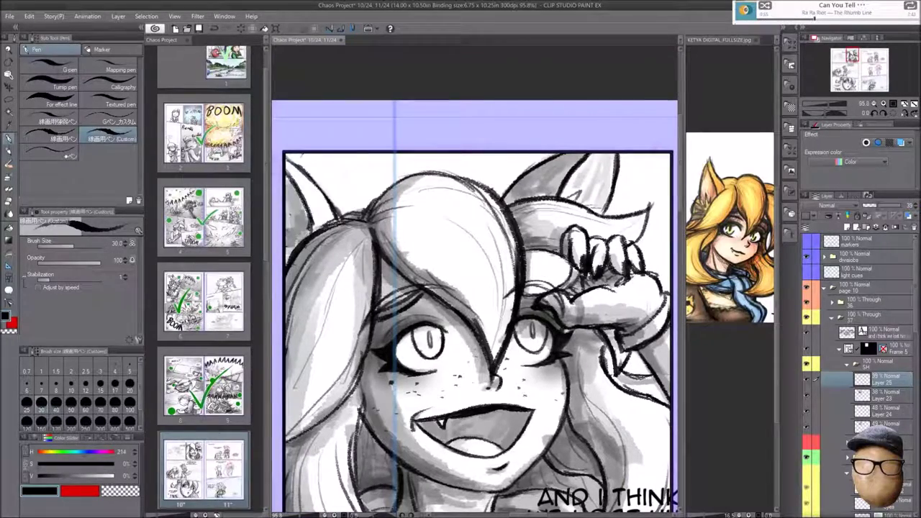
drag(475, 288, 419, 248)
scroll(549, 252, down, 3)
click(886, 395)
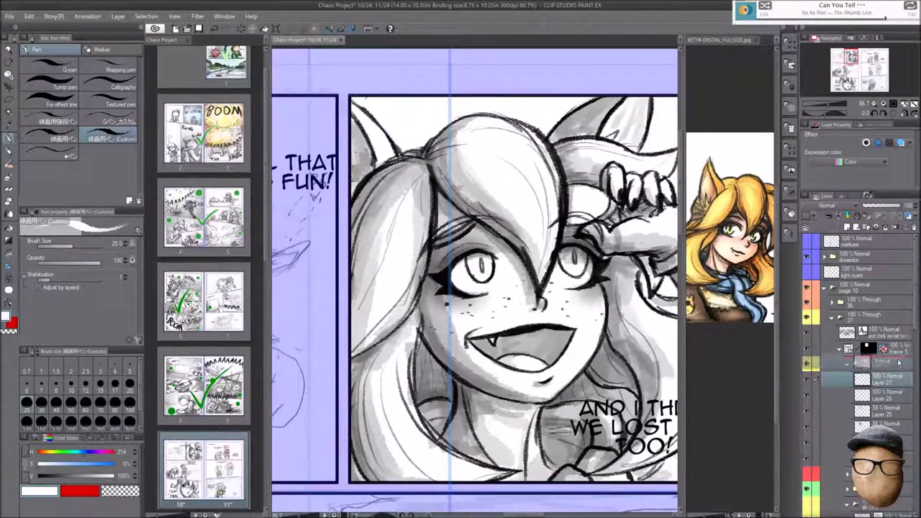
- Move the white highlight layer above the SH folder, and airbrush white glow on the eyes using Add (Glow) layers at 60% and 39% opacity
drag(898, 363, 886, 359)
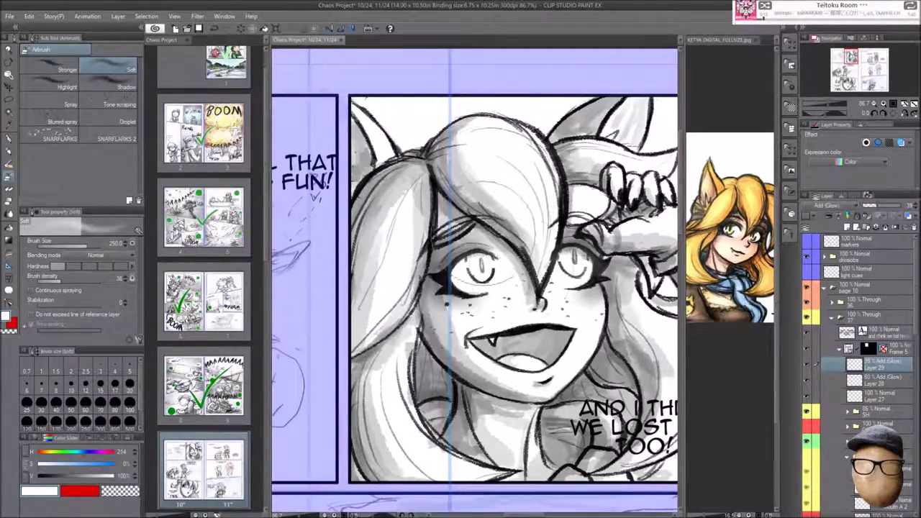
key(ctrl+minus)
key(ctrl+minus)
key(ctrl+minus)
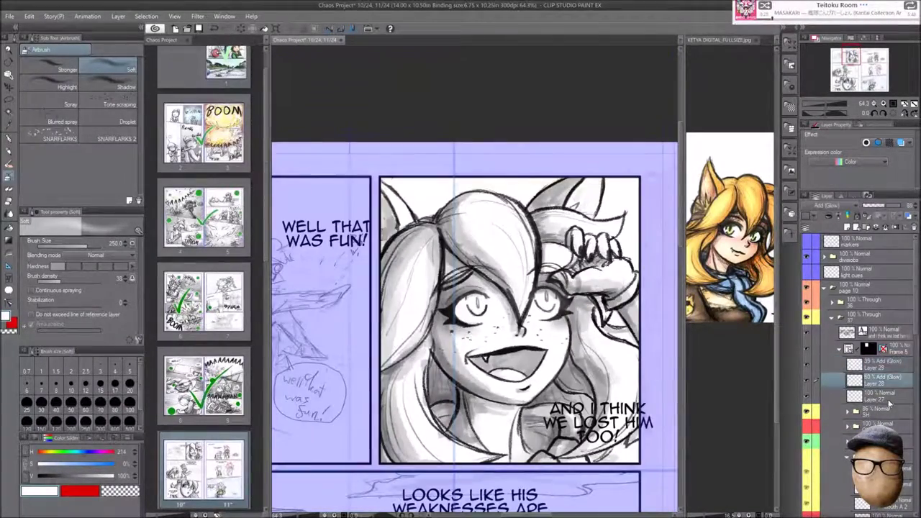
- Add a layer above the "AND I THINK WE LOST HIM TOO!" text and sketch a red oval balloon guide around it
click(864, 411)
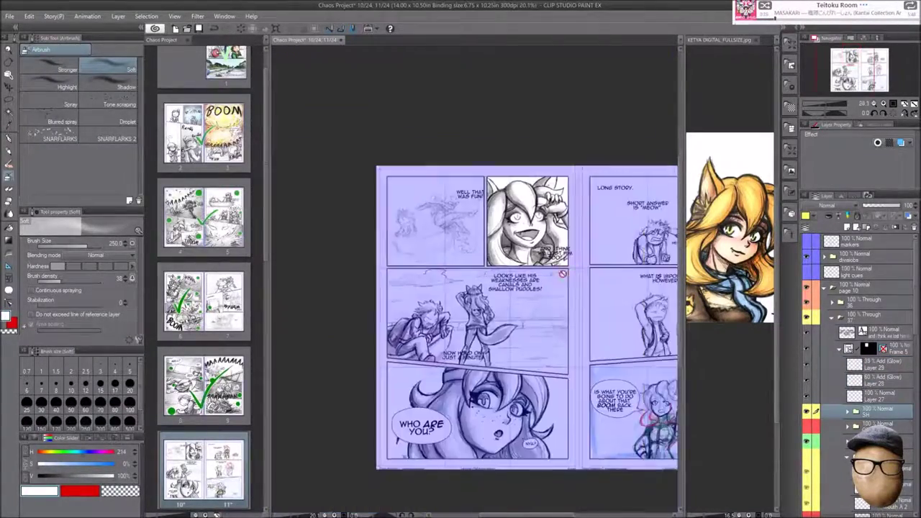
click(864, 315)
key(ctrl+plus)
key(ctrl+shift+n)
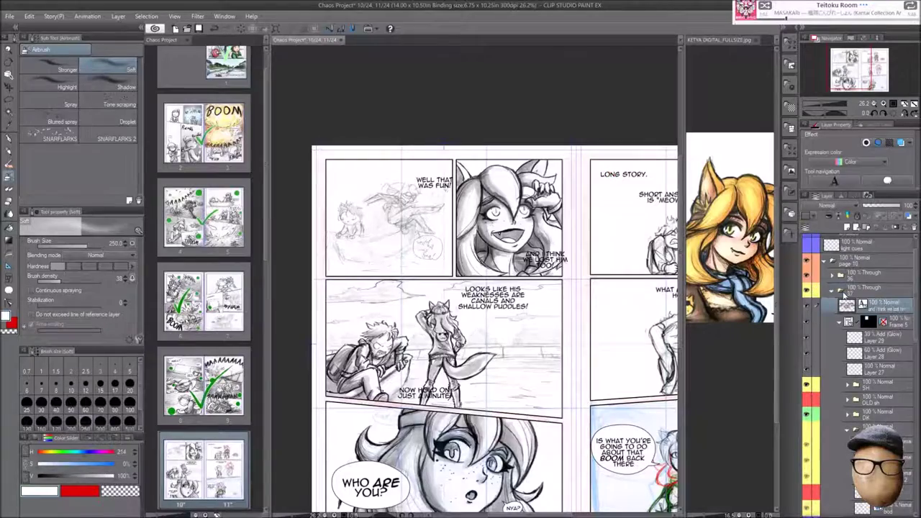
key(ctrl+plus)
key(ctrl+plus)
key(ctrl+plus)
key(p)
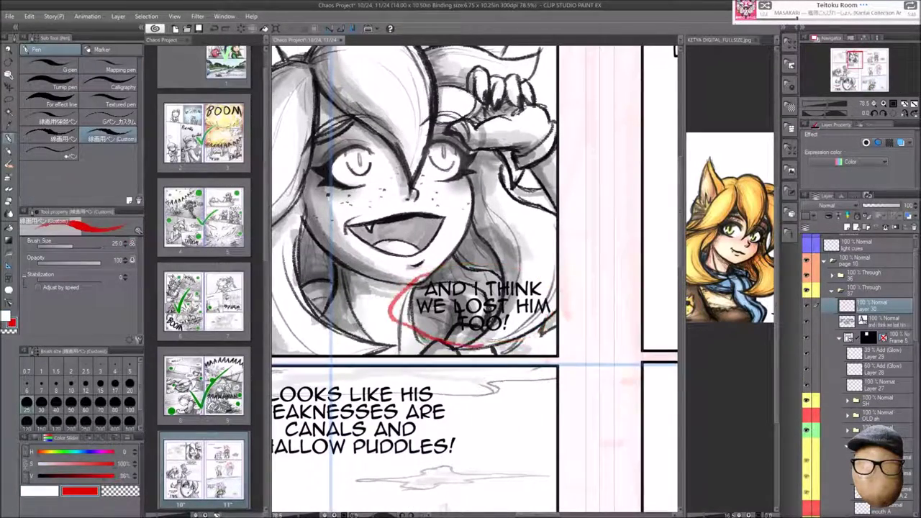
drag(432, 338, 423, 279)
- Draw a curve balloon with a tail over the red guide in Frame 5 and shift it slightly to the right
key(u)
key(ctrl+[)
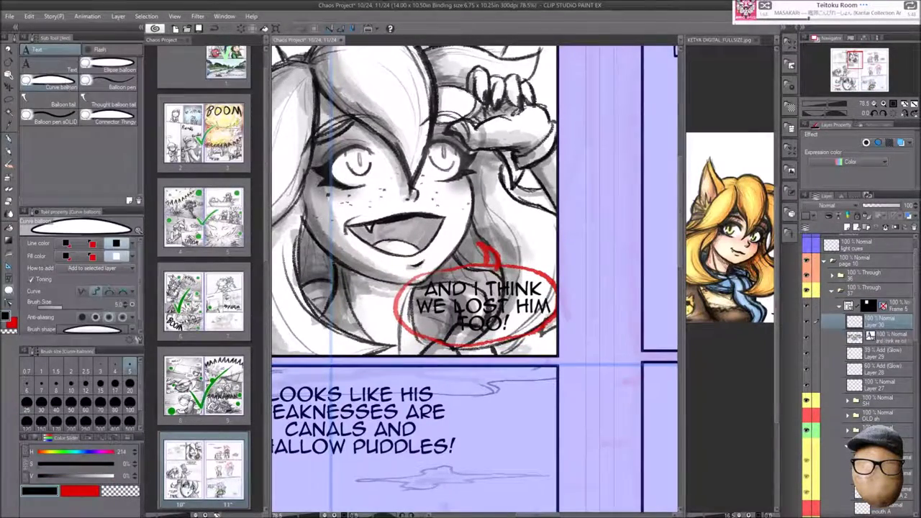
key(y)
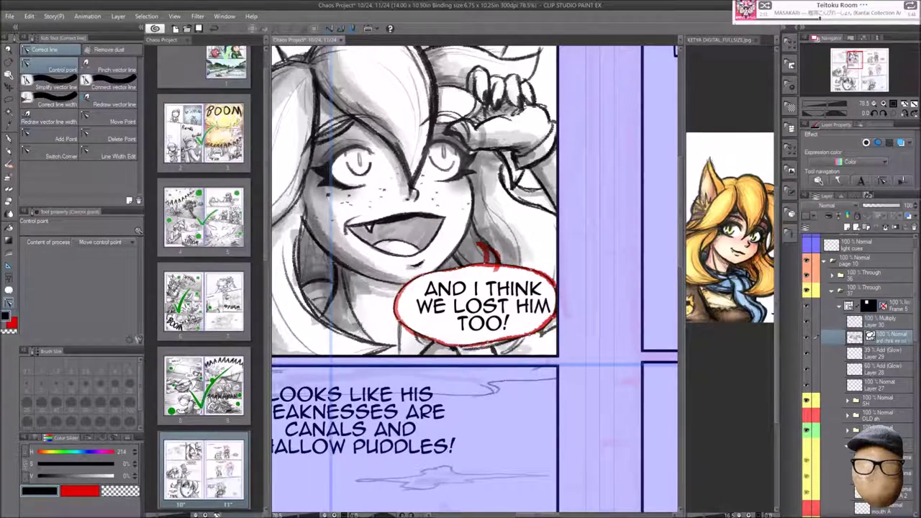
click(13, 291)
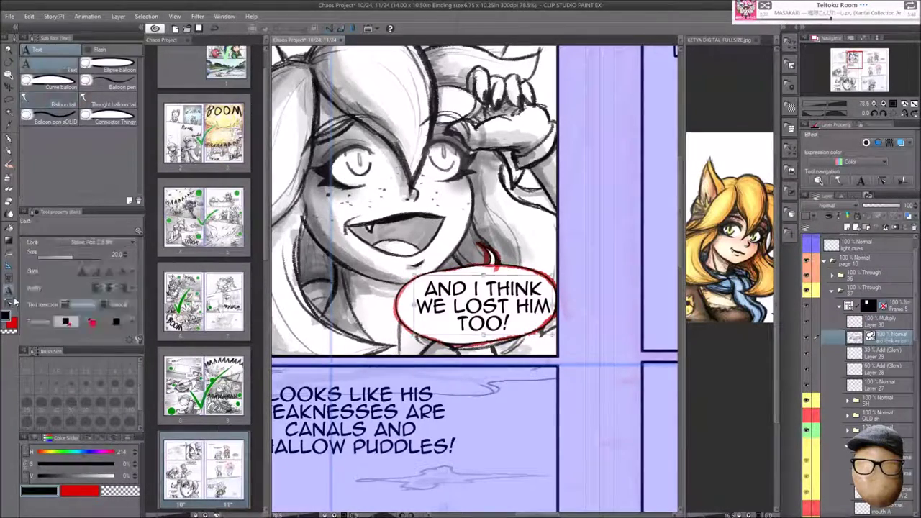
click(571, 293)
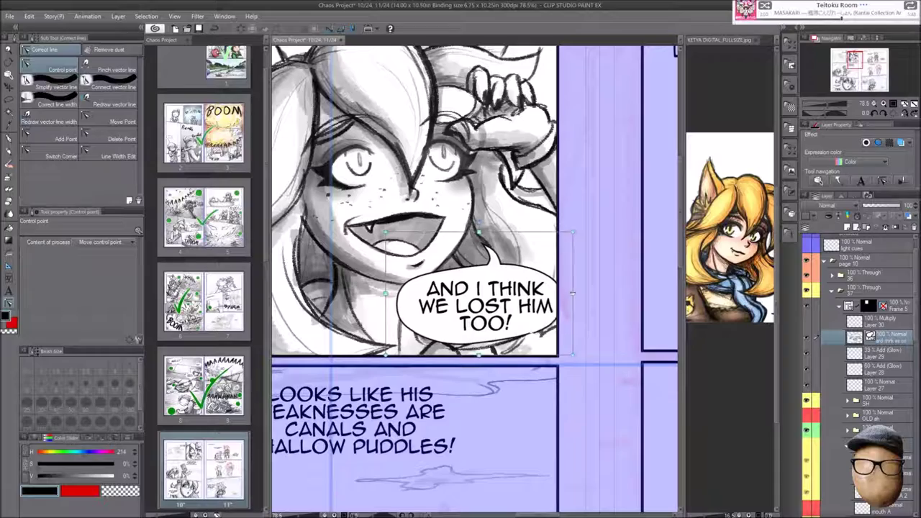
- Mark the three finished page 10 panels with green dots on the markers layer and save the file
scroll(555, 295, down, 3)
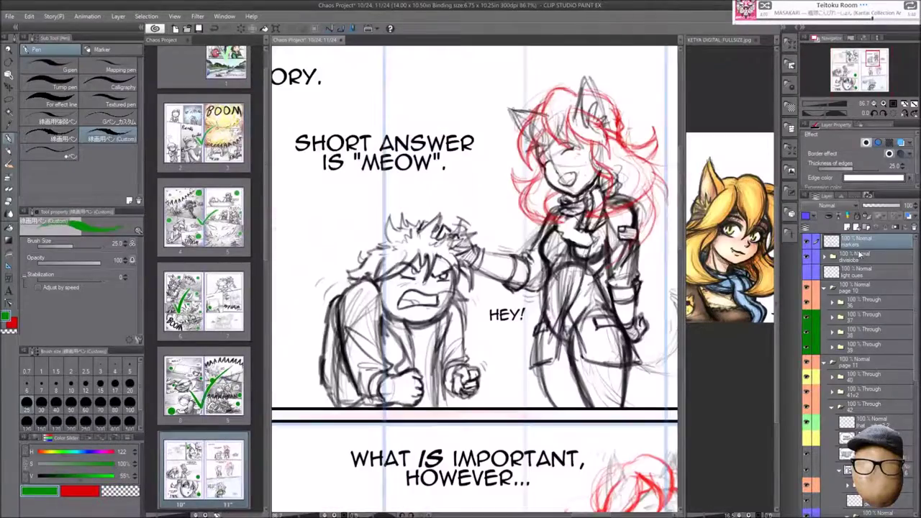
click(852, 291)
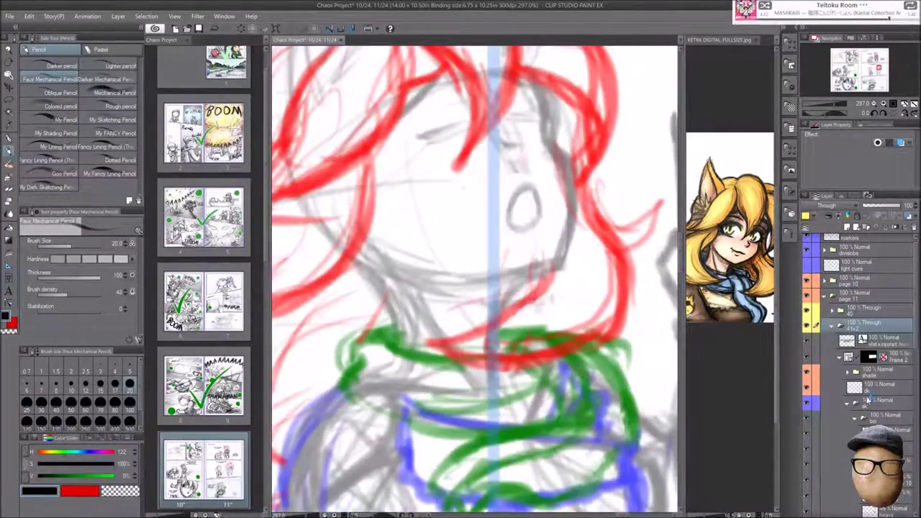
scroll(868, 398, down, 2)
click(817, 436)
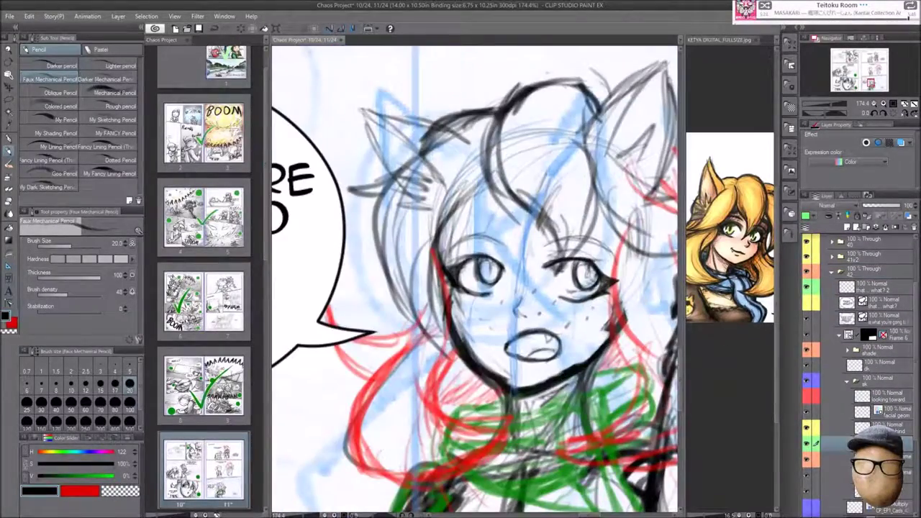
scroll(475, 280, down, 5)
key(ctrl+s)
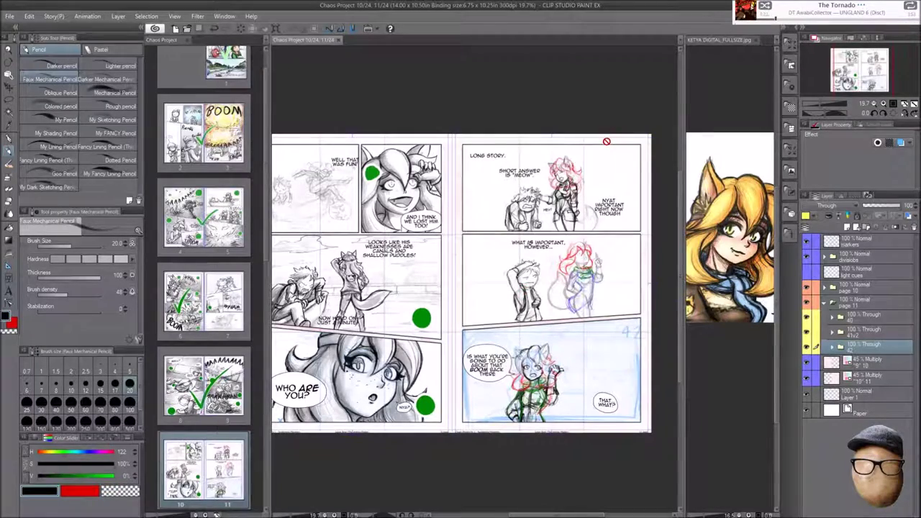
- Open the pages 12 and 13 spread and shade the character in the first panel gray on Layer 9
scroll(260, 268, down, 2)
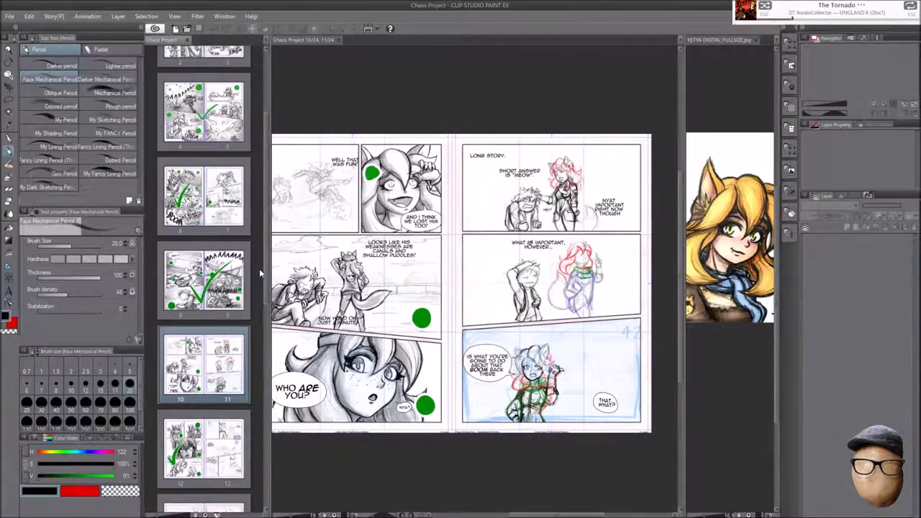
double_click(226, 448)
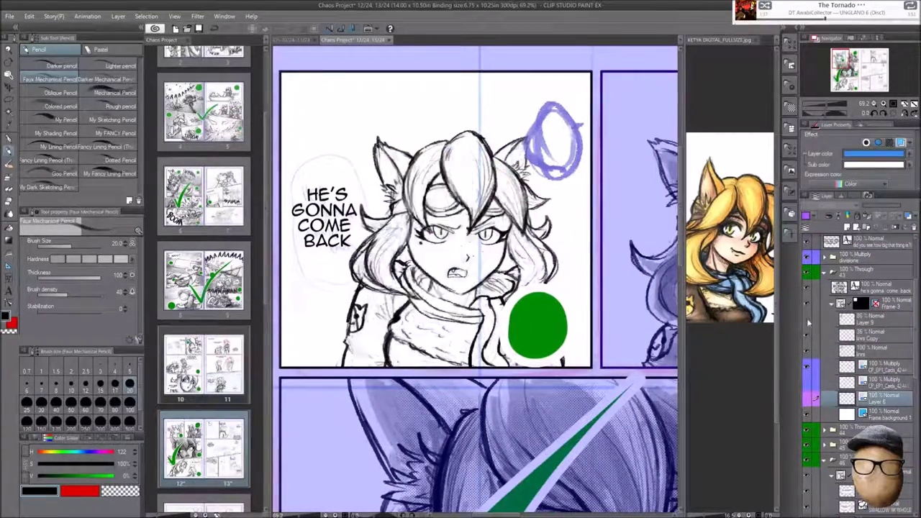
click(820, 321)
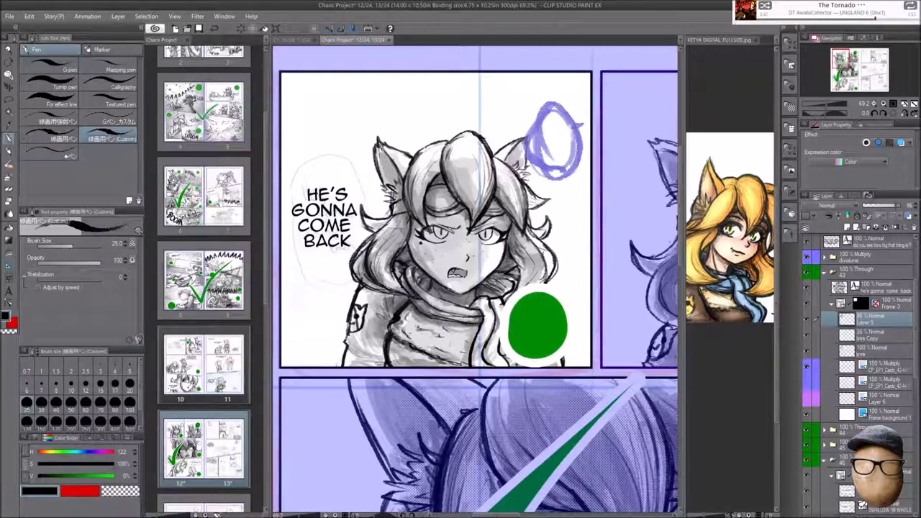
- Draw a tall oval balloon around the "HE'S GONNA COME BACK" text and adjust its outline
click(845, 304)
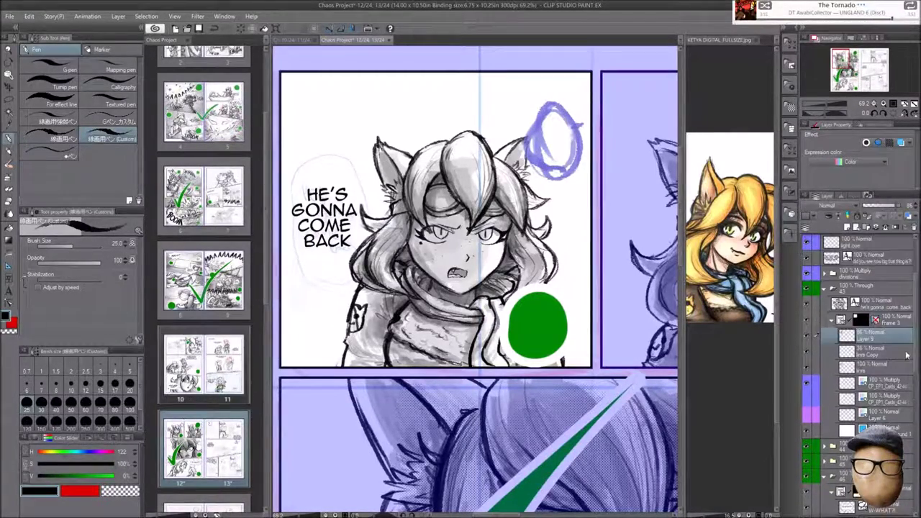
key(y)
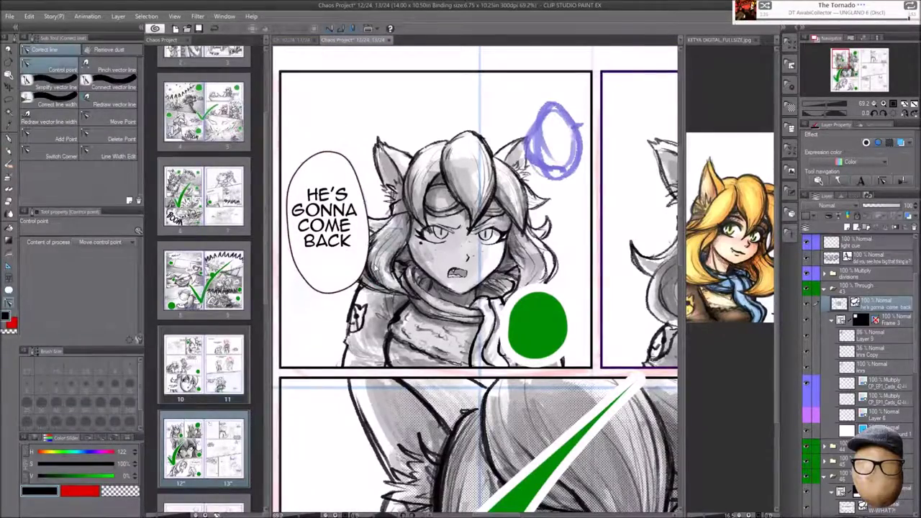
drag(374, 266, 399, 272)
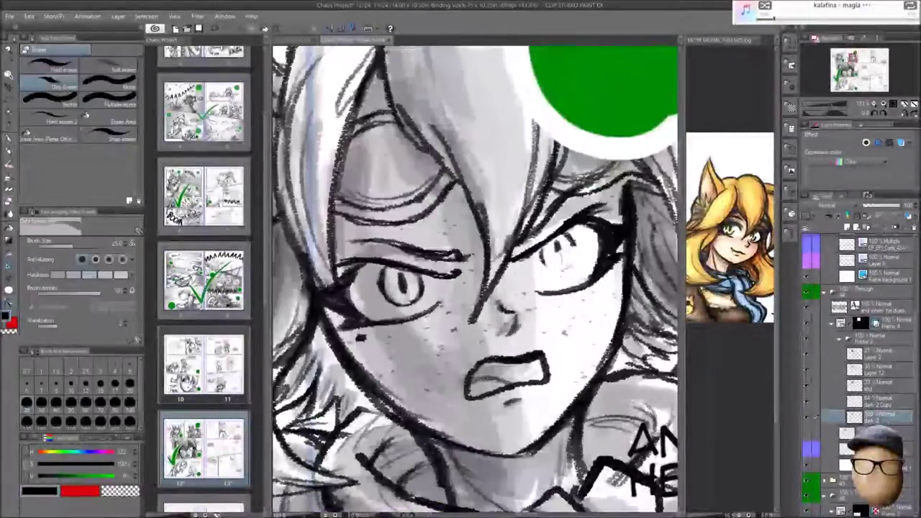
- Add a 60-line halftone layer in page 10's SH folder and airbrush dotted shadows over the grinning character's hair, face and neck
key(p)
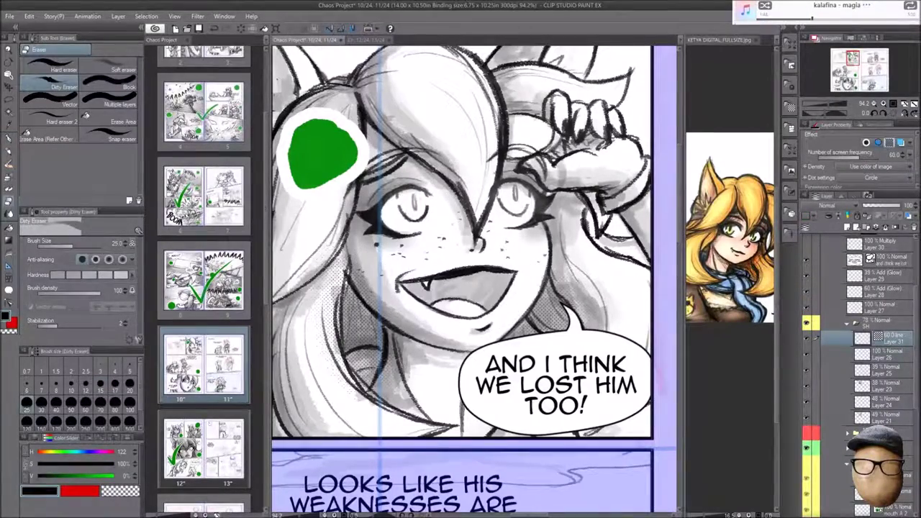
key(p)
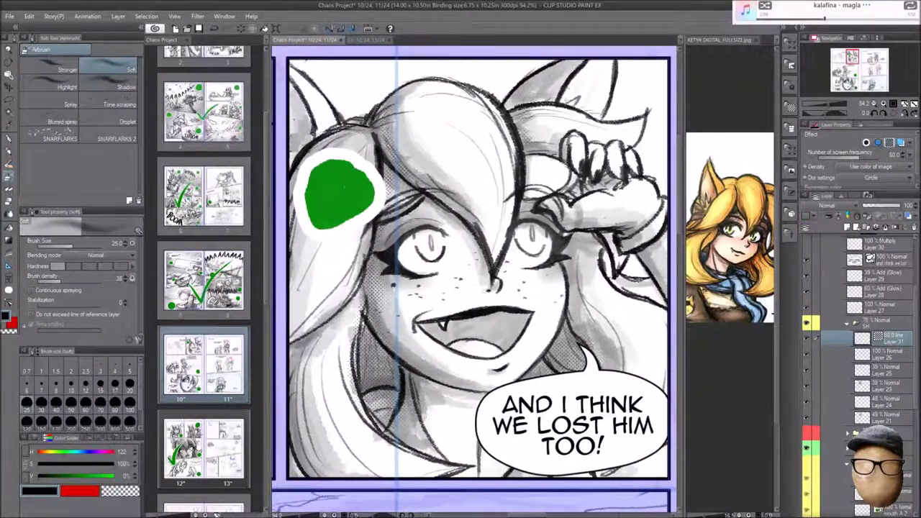
scroll(474, 266, up, 2)
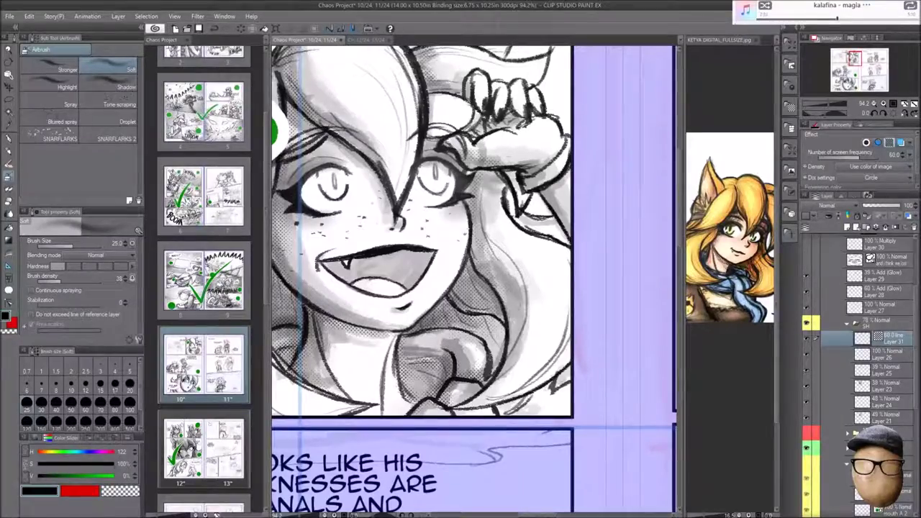
scroll(473, 266, up, 2)
- Add a 60-line halftone layer in the "WHO ARE YOU?" panel and airbrush dotted shadows over the hair and around the eyes
scroll(473, 281, up, 2)
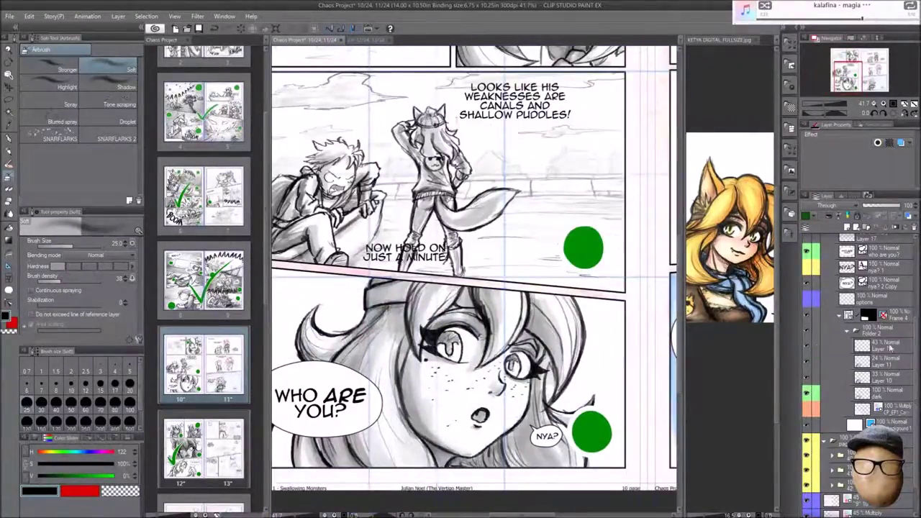
scroll(280, 317, up, 2)
scroll(475, 281, up, 3)
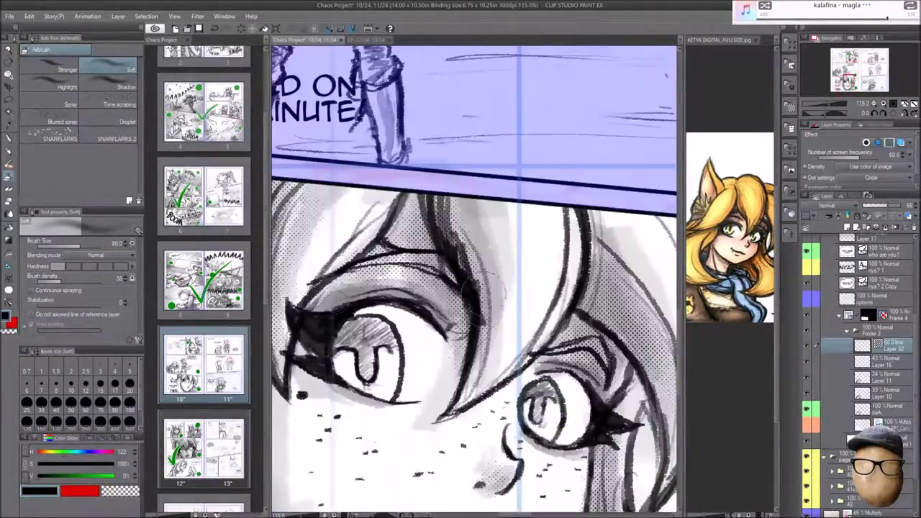
scroll(617, 354, down, 6)
scroll(616, 354, up, 5)
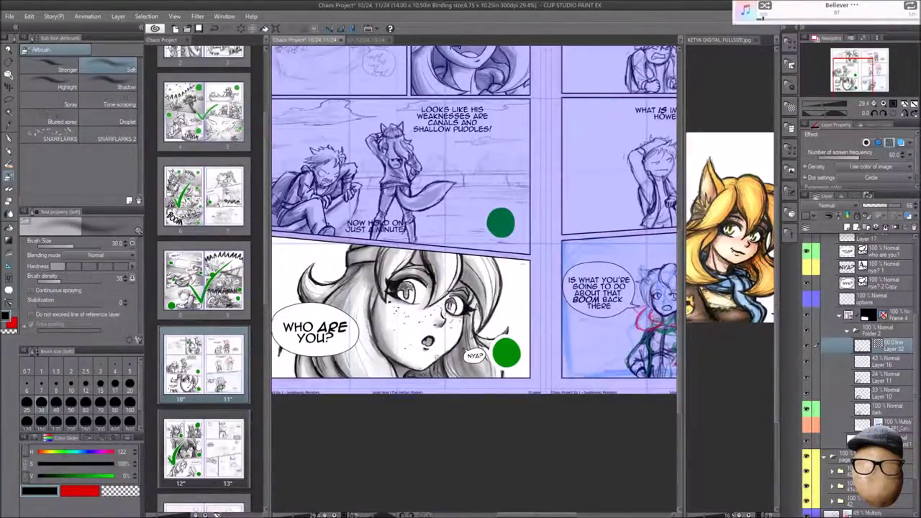
- Airbrush dotted shadows on 60-line halftone layers over the characters in page 12's first and bottom panels
scroll(383, 245, up, 3)
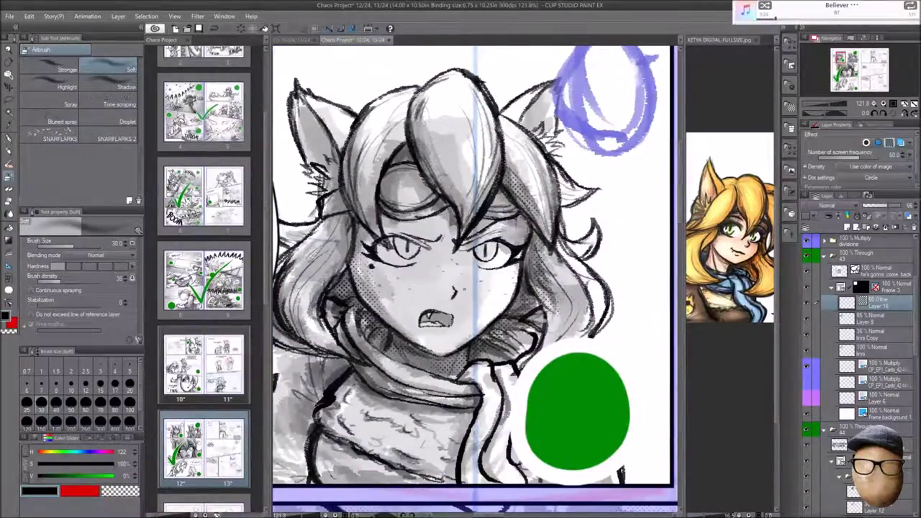
scroll(663, 324, down, 2)
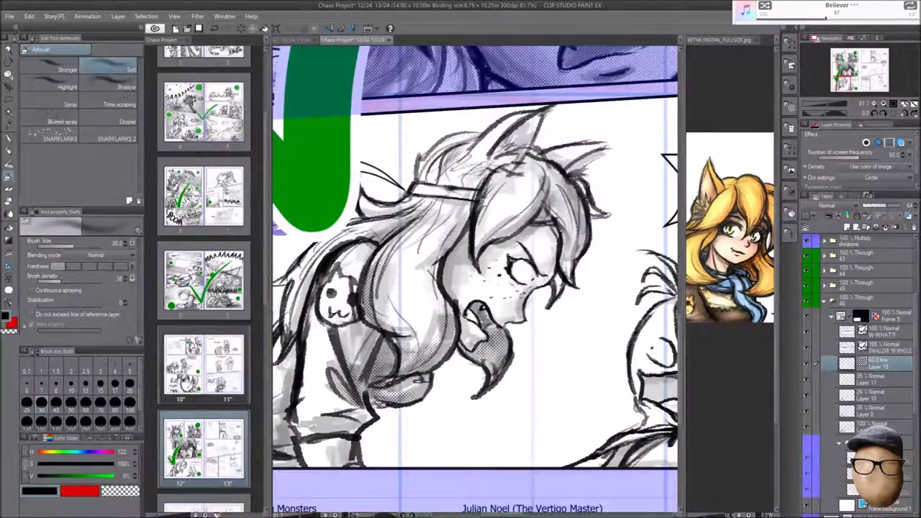
scroll(475, 274, right, 3)
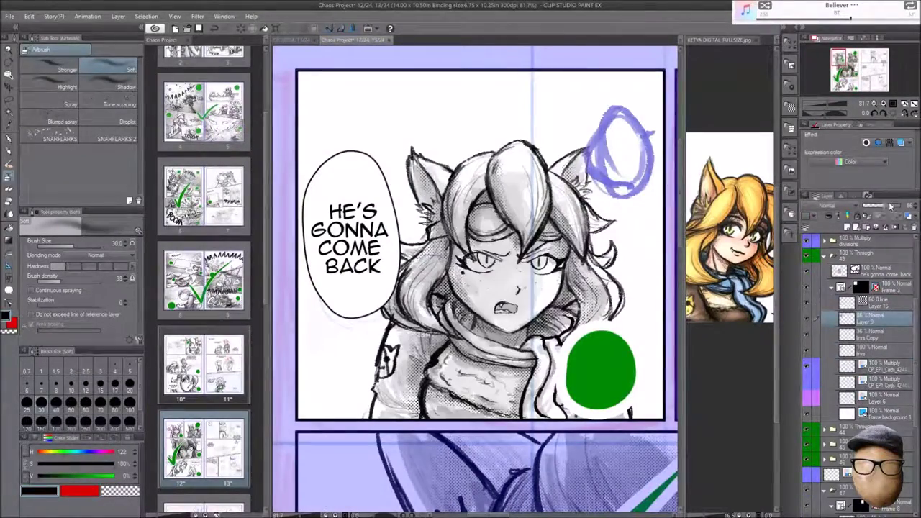
- Group Frame 3's shading layers into an sh folder and its line layers into a DK folder, and shift the character right
double_click(876, 350)
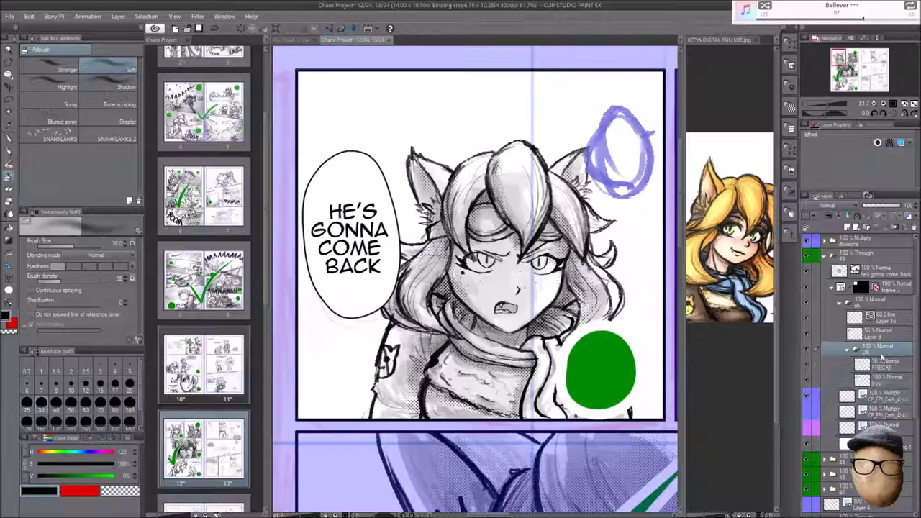
click(869, 288)
key(k)
- Add a tail pointing toward the character to the "HE'S GONNA COME BACK" balloon and shape it with control points
key(t)
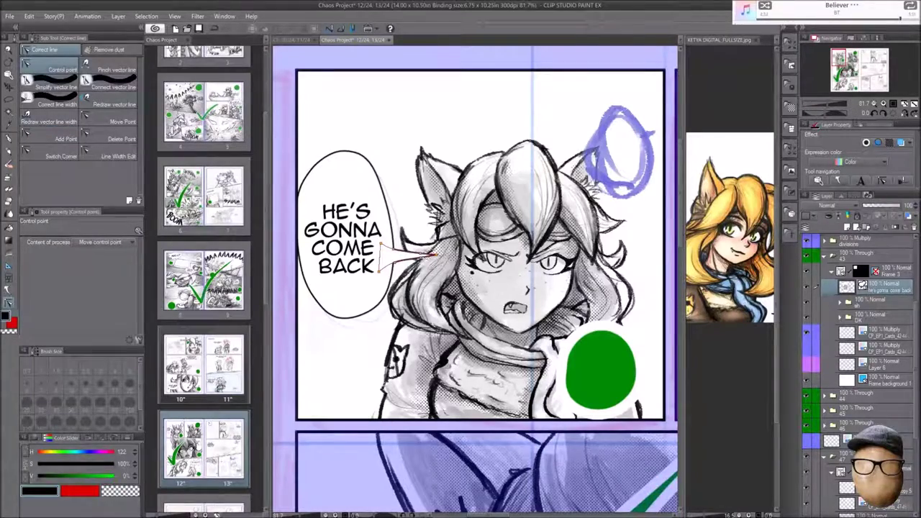
click(387, 242)
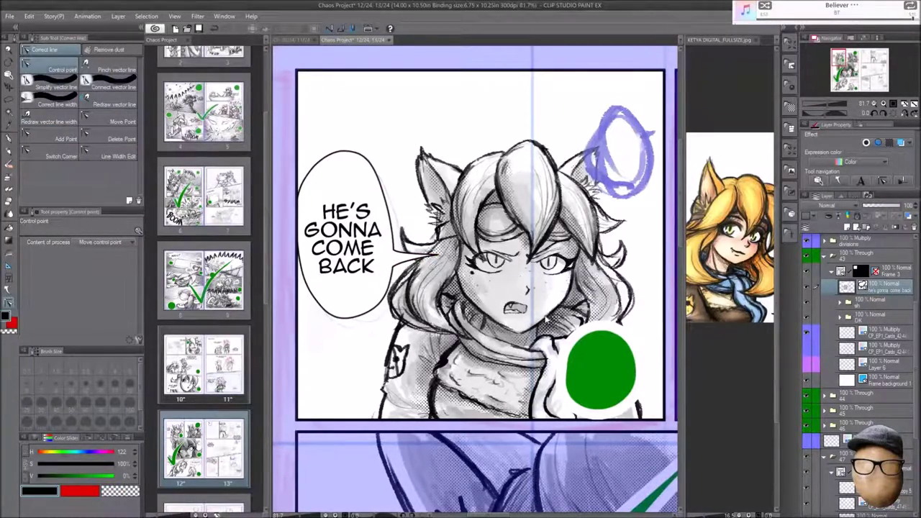
scroll(424, 336, down, 5)
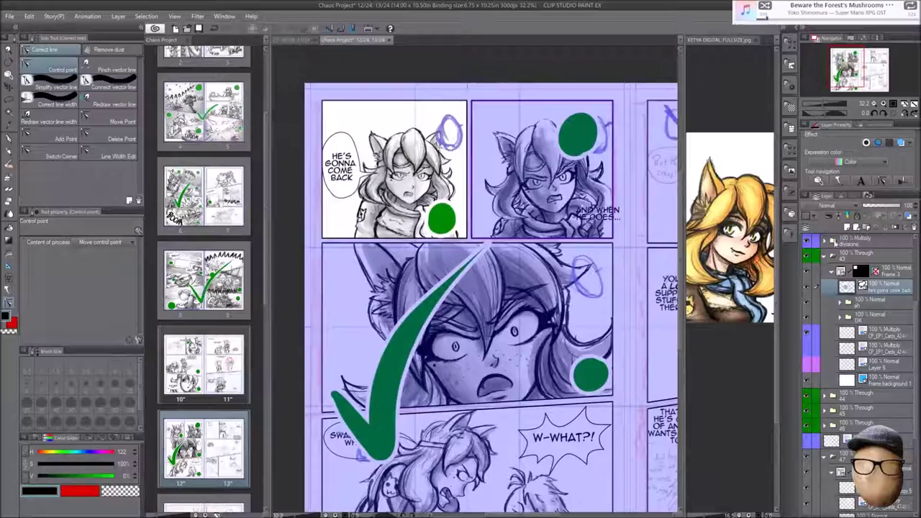
- Add the text "YOU GOTTA EAT 'IM." at size 20 on two lines in the lower corner of page 12's close-up panel
scroll(904, 310, up, 3)
click(904, 308)
key(t)
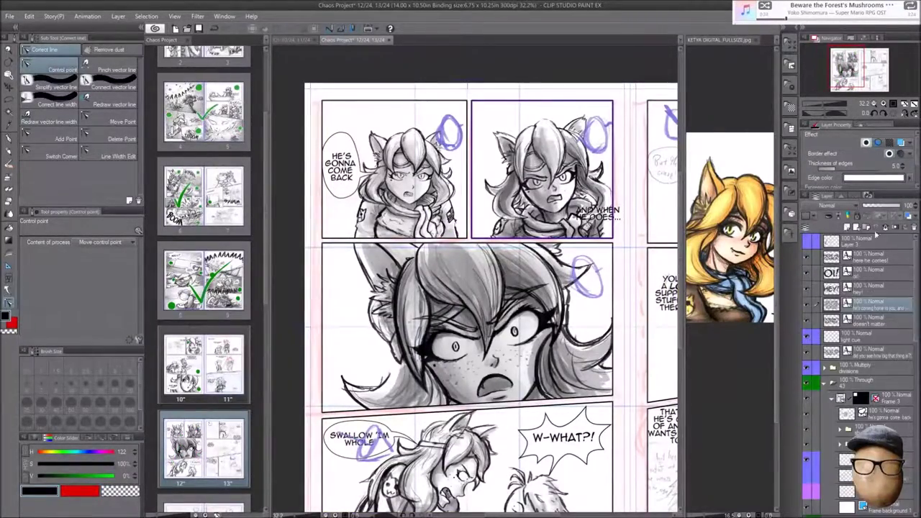
click(367, 356)
text(YOU GOTTA)
text(k)
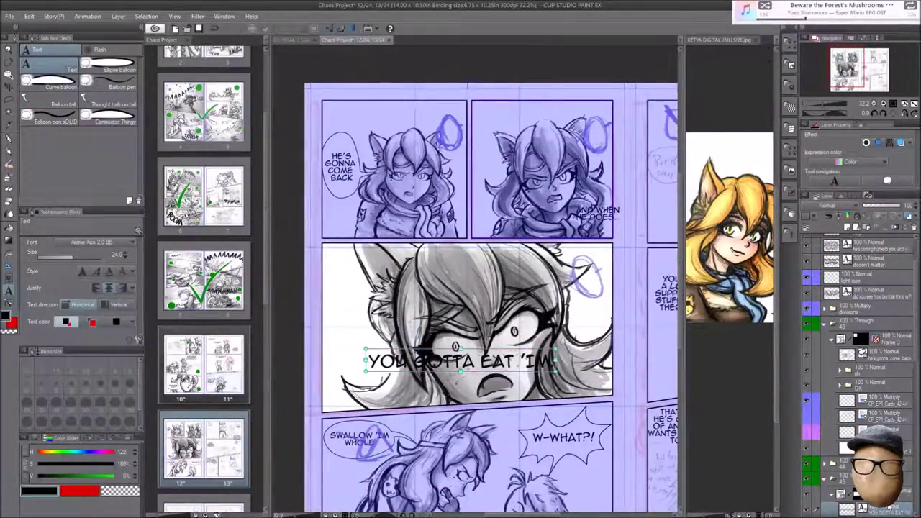
drag(367, 345, 326, 353)
key(t)
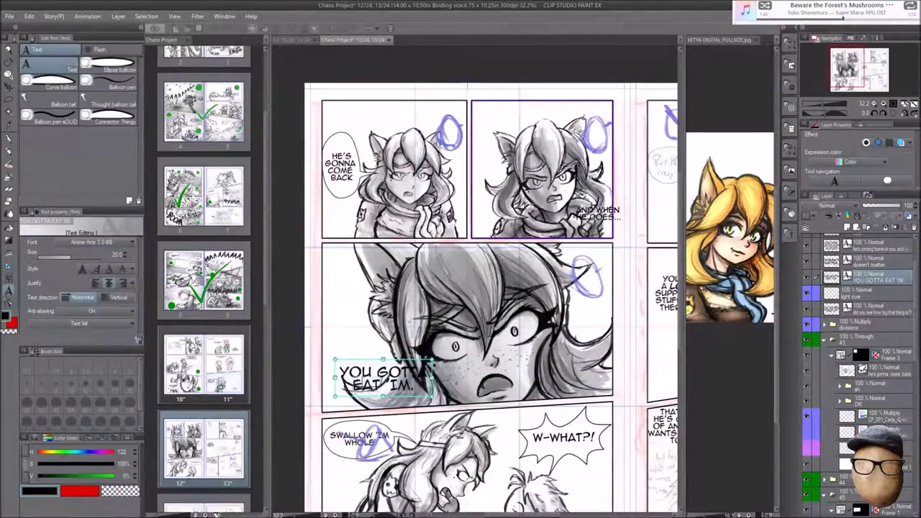
- Shape the balloon around "YOU GOTTA EAT 'IM." with control points and thicken its outline with the Correct line width tool
scroll(418, 377, up, 3)
key(y)
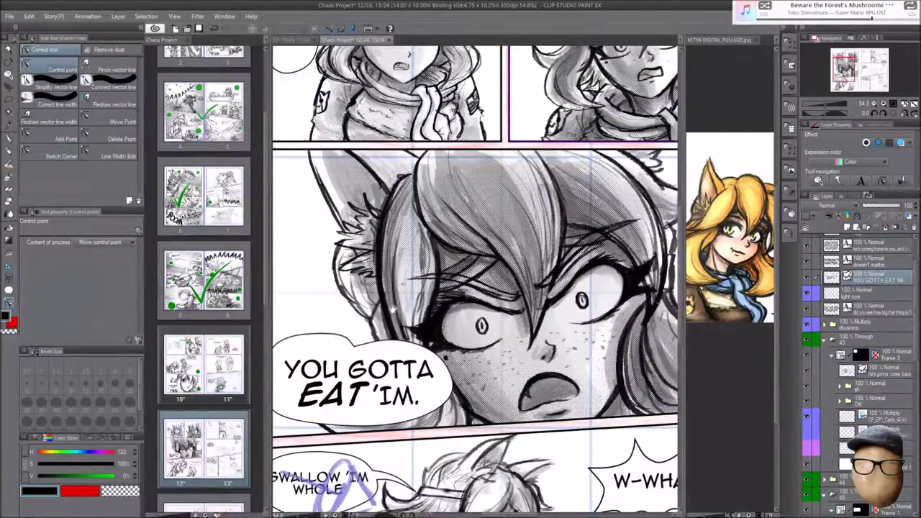
drag(392, 307, 419, 286)
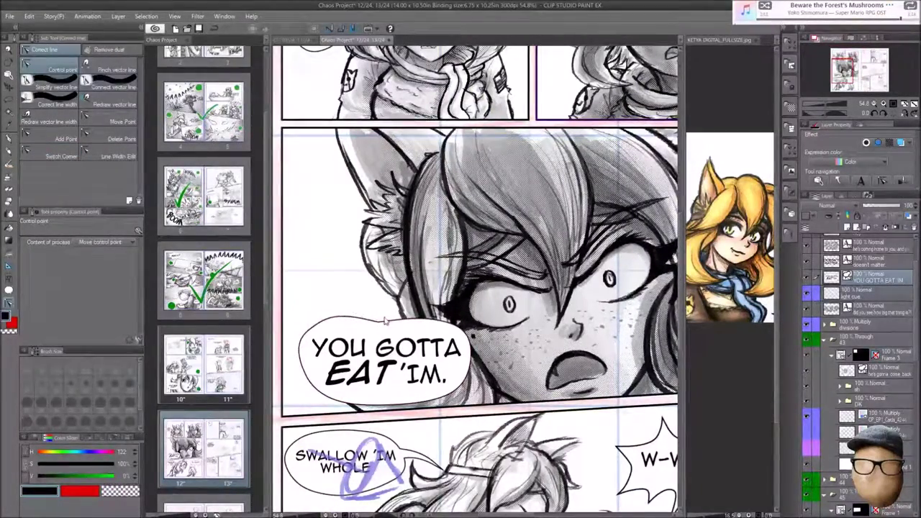
key(y)
drag(387, 398, 370, 454)
scroll(605, 306, down, 3)
scroll(530, 266, up, 3)
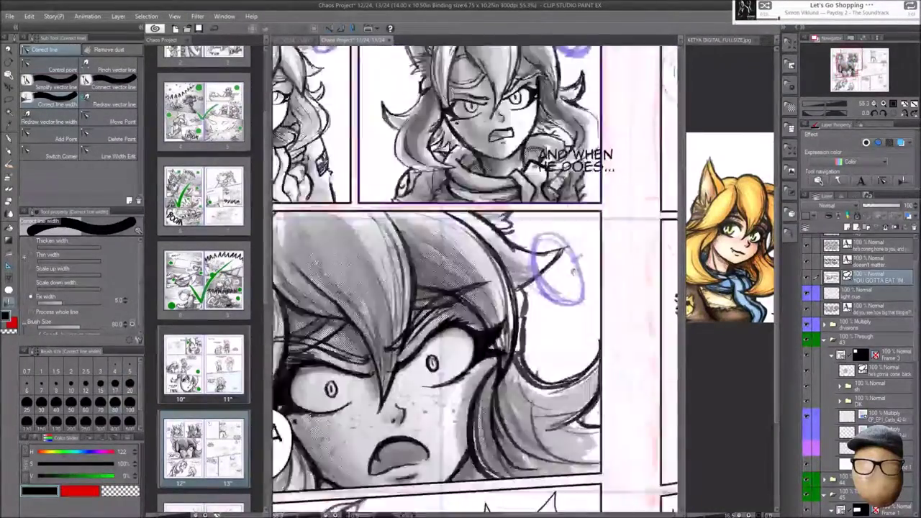
scroll(530, 267, down, 2)
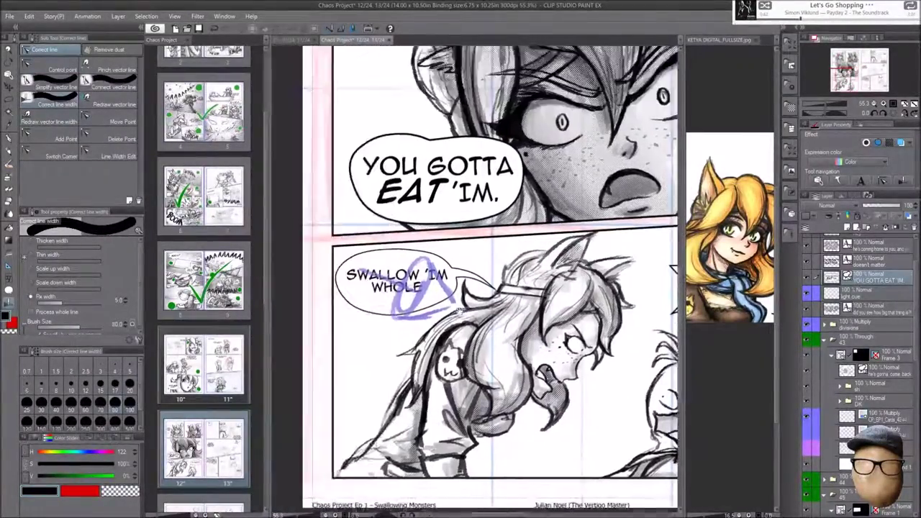
- Move the "AND WHEN HE DOES..." text inside its panel and shift the character's layers slightly left
scroll(497, 252, up, 4)
key(y)
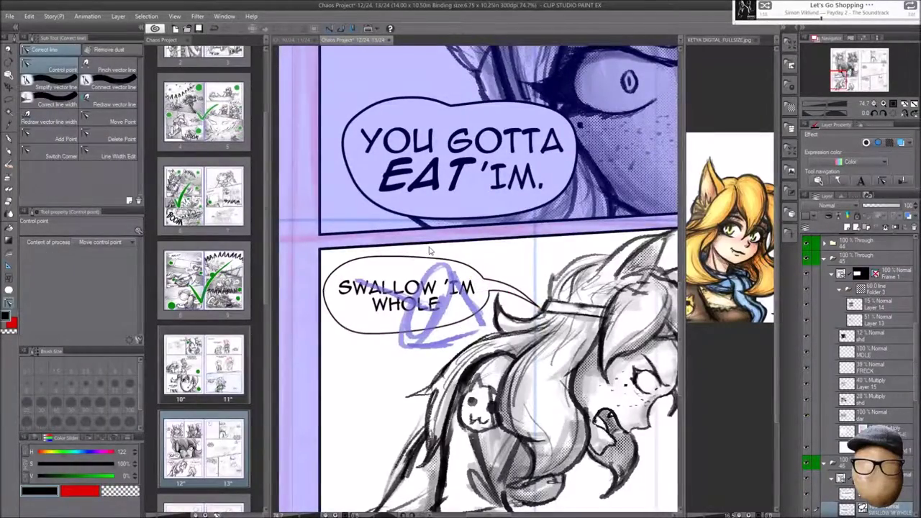
scroll(429, 251, down, 2)
scroll(430, 251, up, 1)
scroll(475, 280, down, 3)
scroll(475, 216, up, 3)
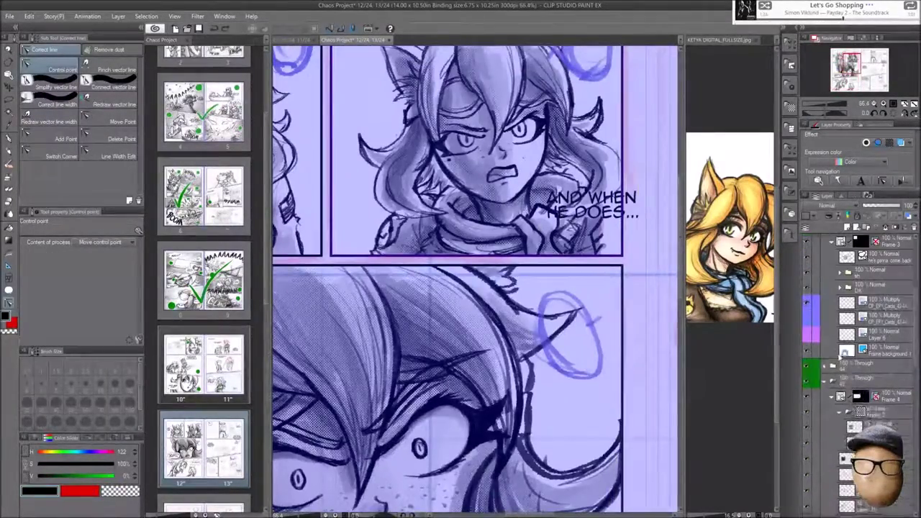
key(k)
drag(592, 205, 571, 209)
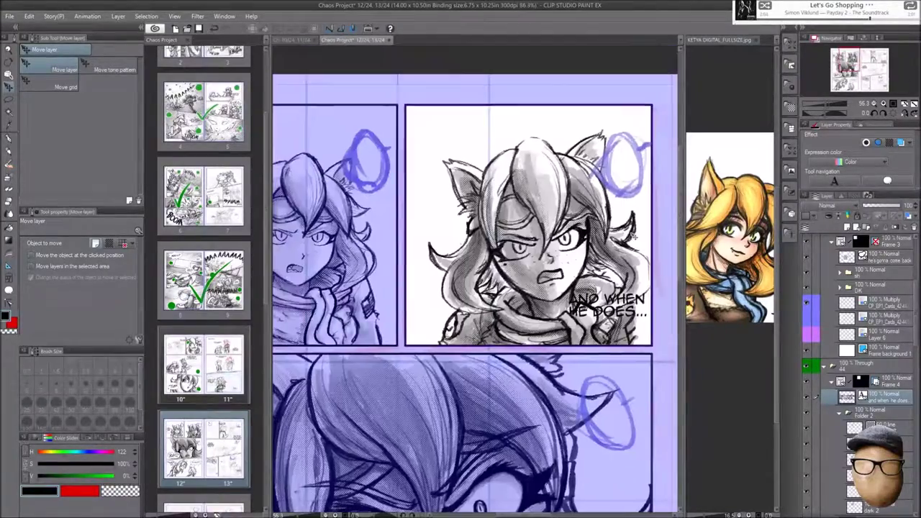
scroll(885, 359, down, 2)
click(871, 336)
scroll(863, 336, up, 2)
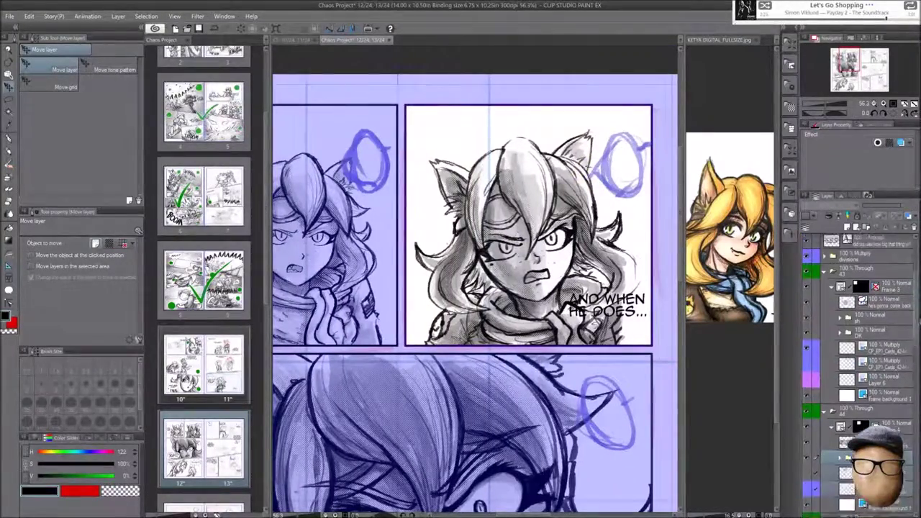
- Wrap "AND WHEN HE DOES..." in a balloon set into the panel's lower corner, with a tail pointing toward the character's mouth
key(t)
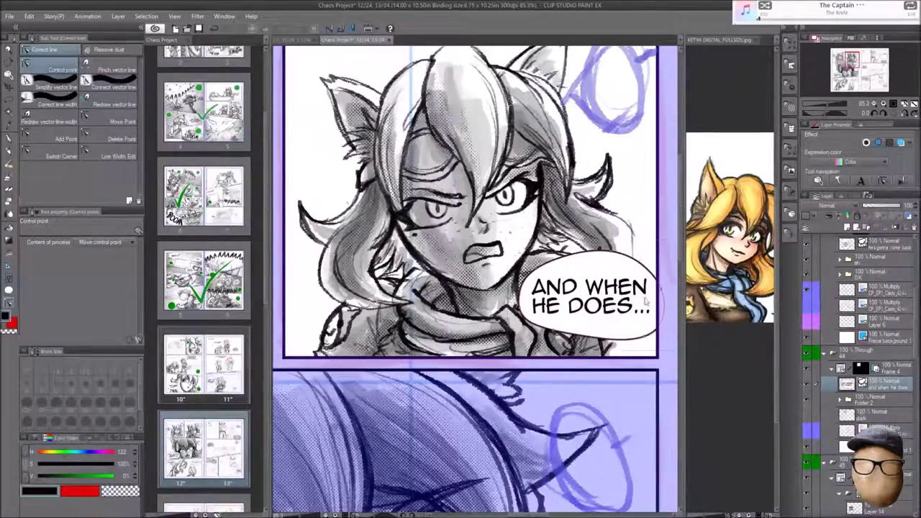
drag(646, 302, 646, 310)
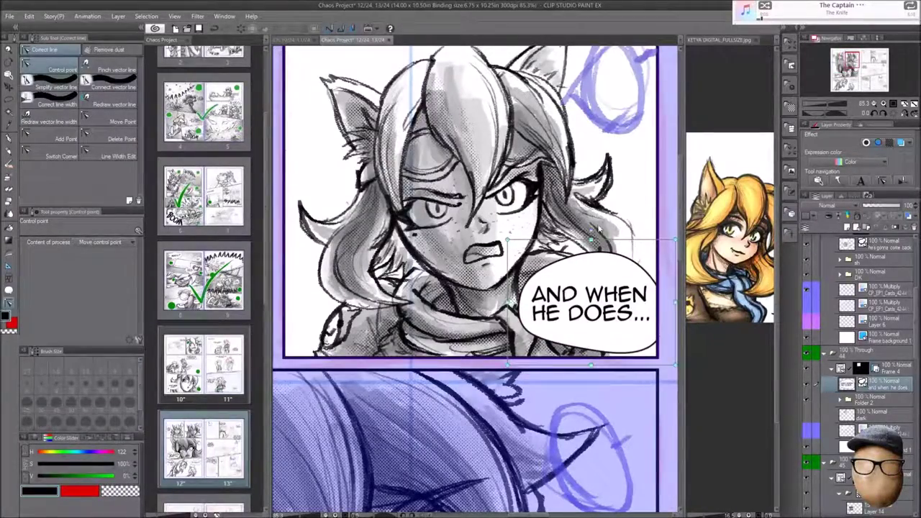
drag(595, 339, 591, 342)
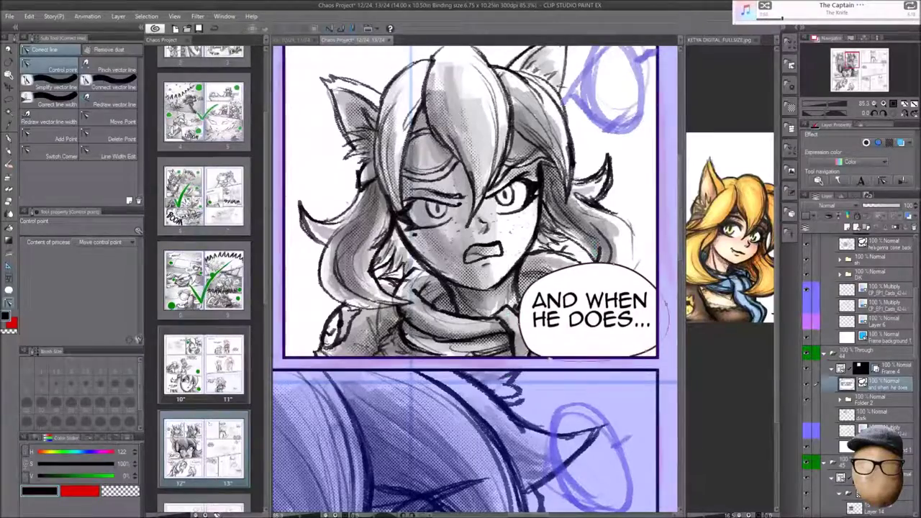
scroll(555, 288, down, 2)
scroll(554, 288, up, 4)
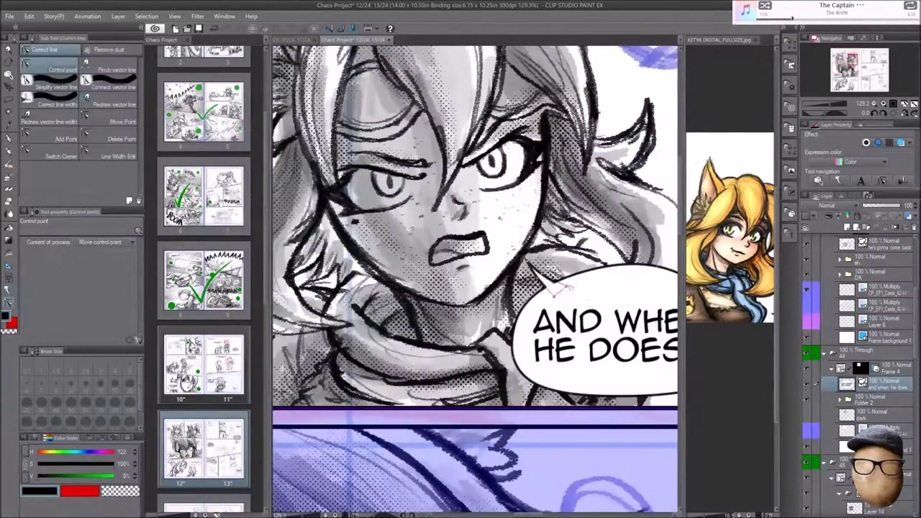
scroll(553, 286, down, 5)
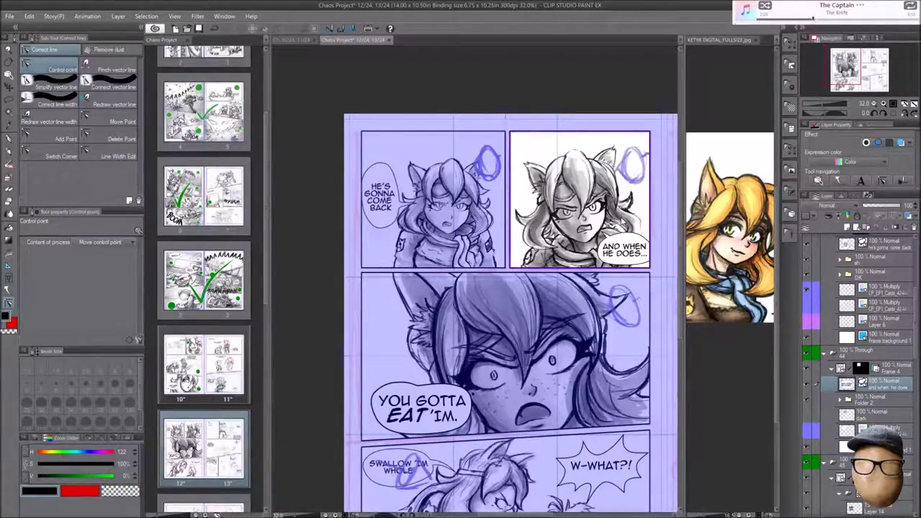
- Examine the shading and line layers of page 12's close-up and bottom panels
scroll(845, 415, down, 3)
click(808, 394)
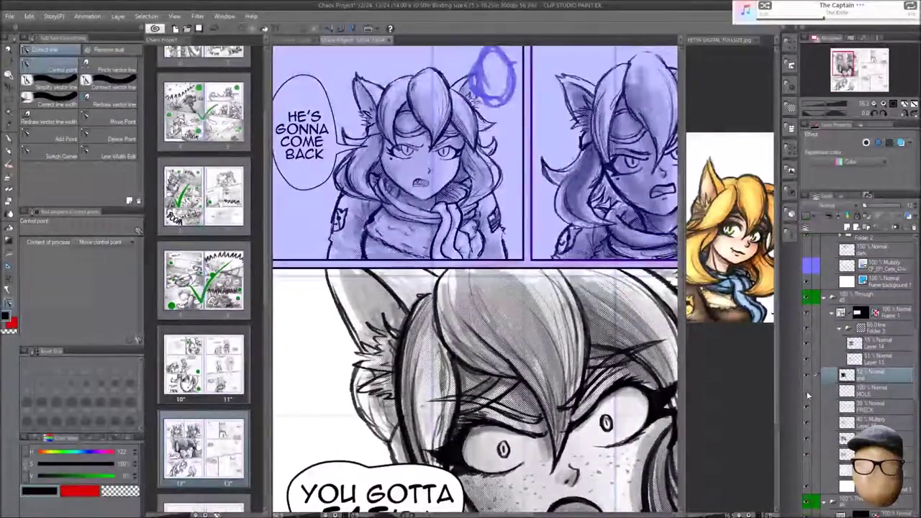
click(815, 437)
key(p)
key(ctrl+minus)
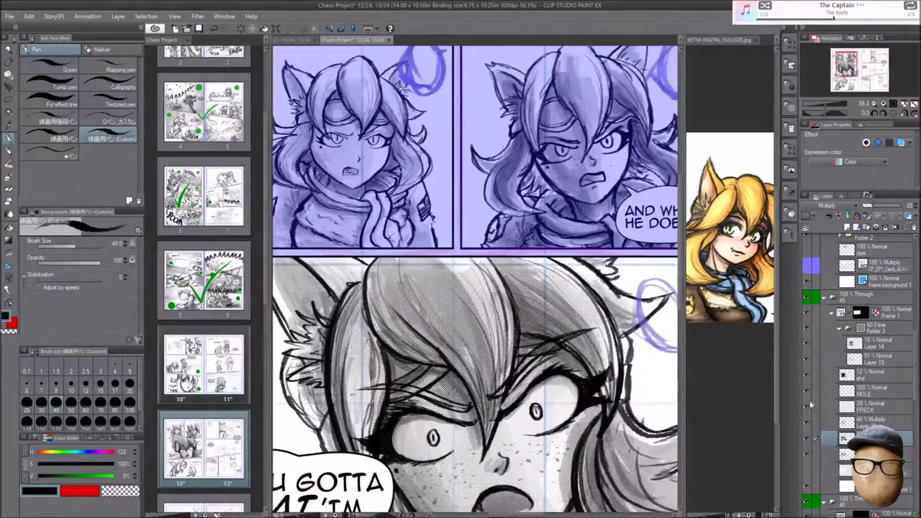
click(812, 375)
key(ctrl+minus)
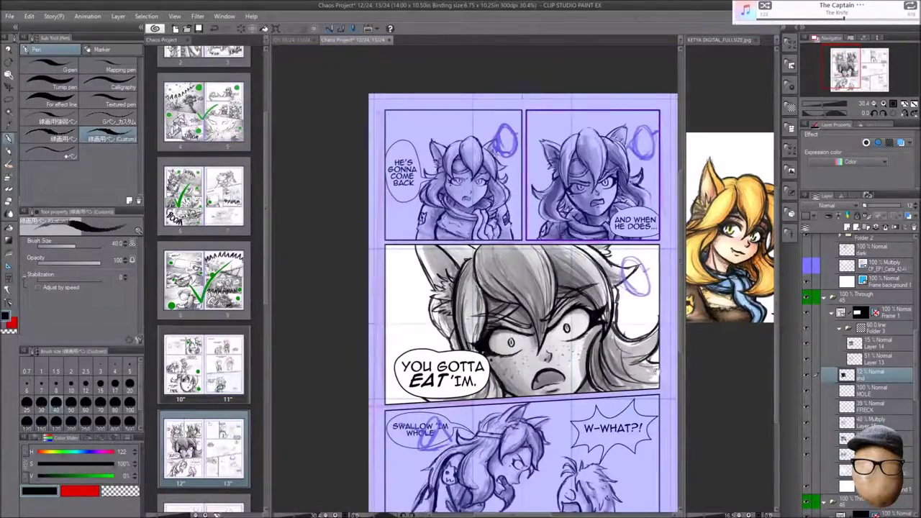
click(856, 437)
key(ctrl+plus)
key(ctrl+plus)
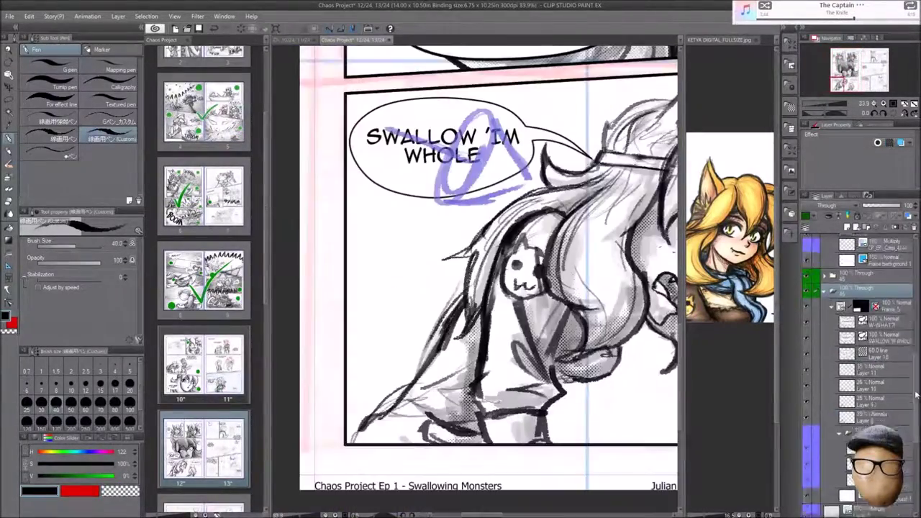
key(ctrl+minus)
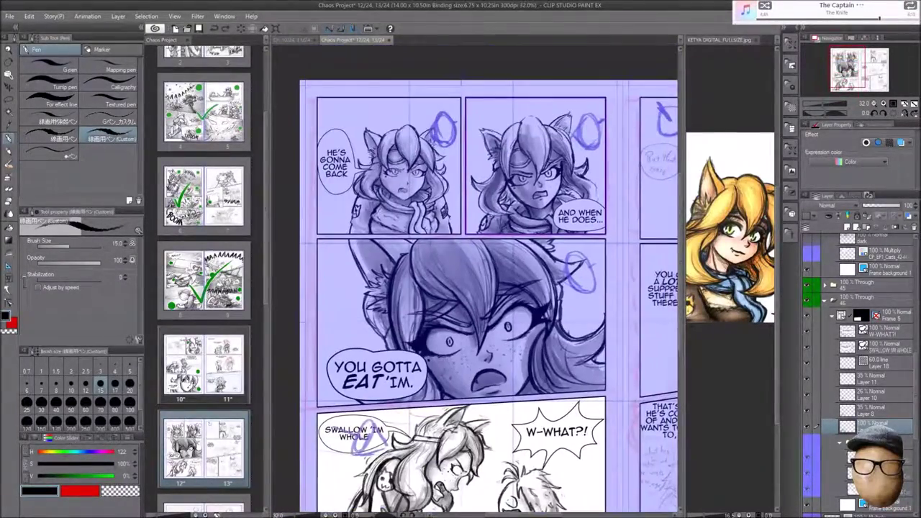
- Enlarge the character's folder and sketch layer slightly in the "AND WHEN HE DOES..." panel with a free transform
click(846, 318)
key(ctrl+plus)
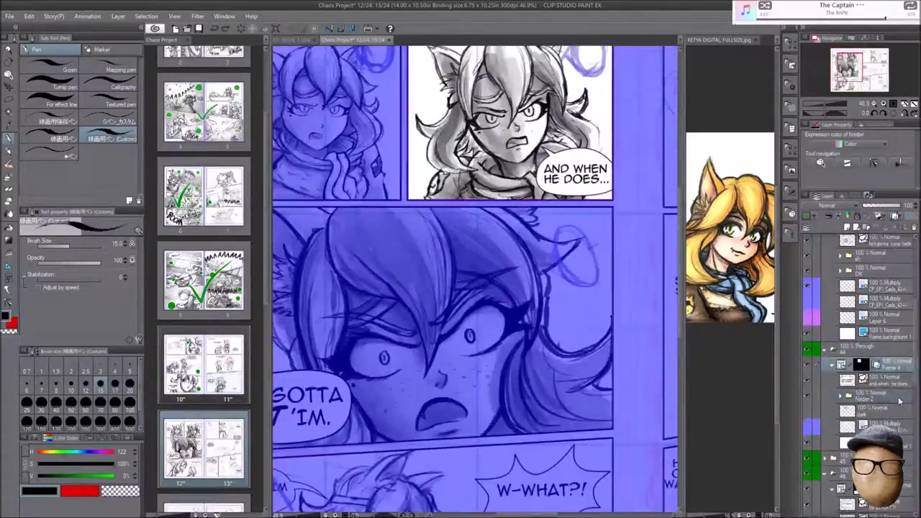
click(871, 426)
key(ctrl+t)
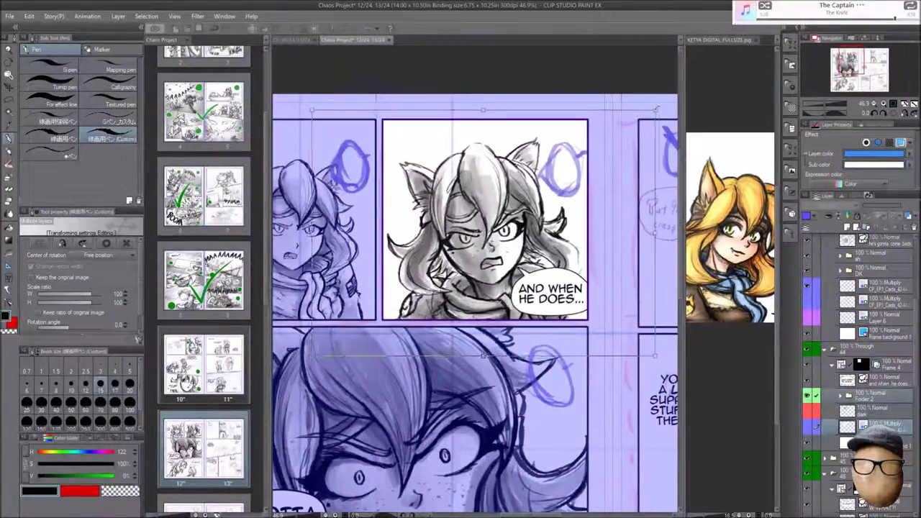
scroll(501, 206, up, 3)
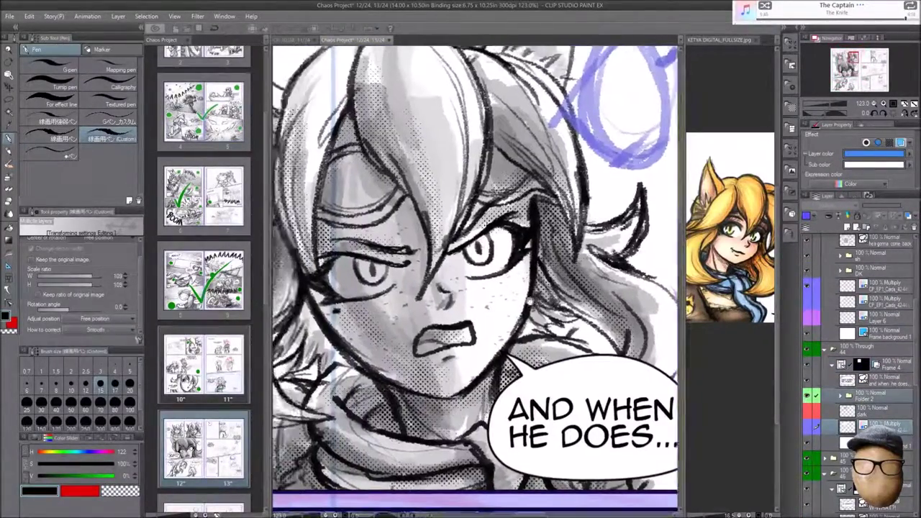
key(Return)
- Save the page 12–13 spread and open the page 10–11 spread
key(ctrl+alt+0)
scroll(475, 281, down, 3)
scroll(475, 281, up, 4)
scroll(475, 281, down, 4)
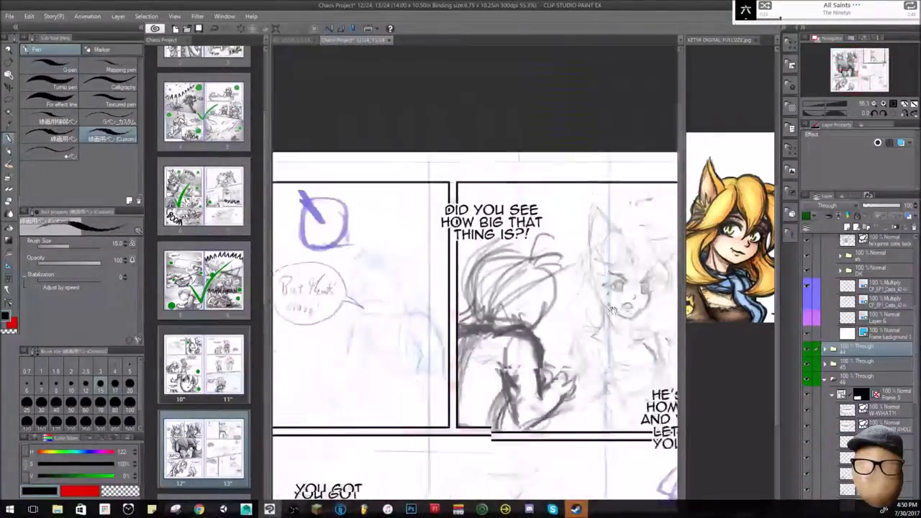
scroll(475, 281, down, 3)
key(ctrl+s)
double_click(203, 365)
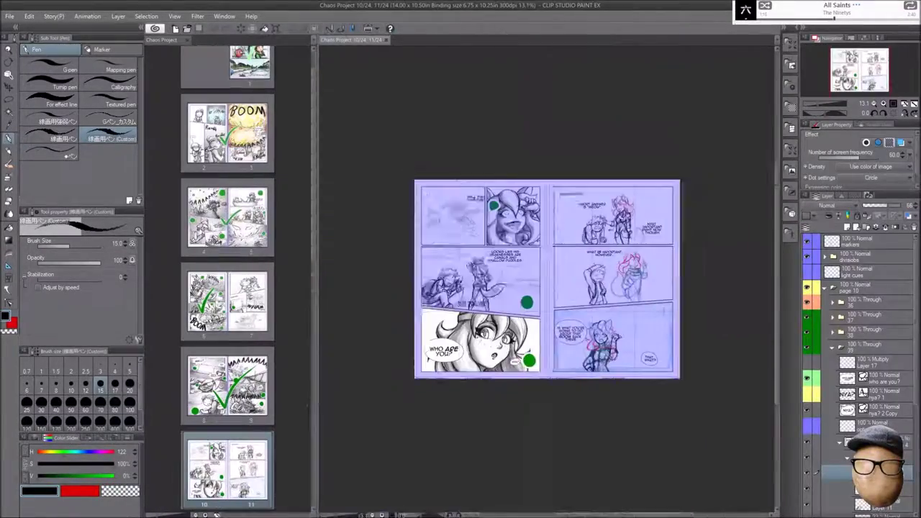
scroll(706, 350, up, 5)
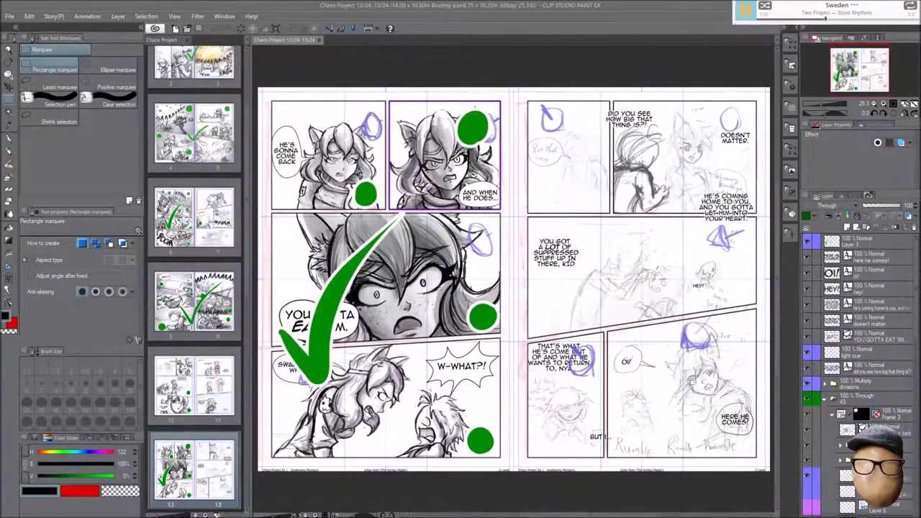
- On Layer 12 of page 13's first panel, pencil the character's jaw, open jacket, arms and hands with the size 20 Faux Mechanical Pencil
click(846, 415)
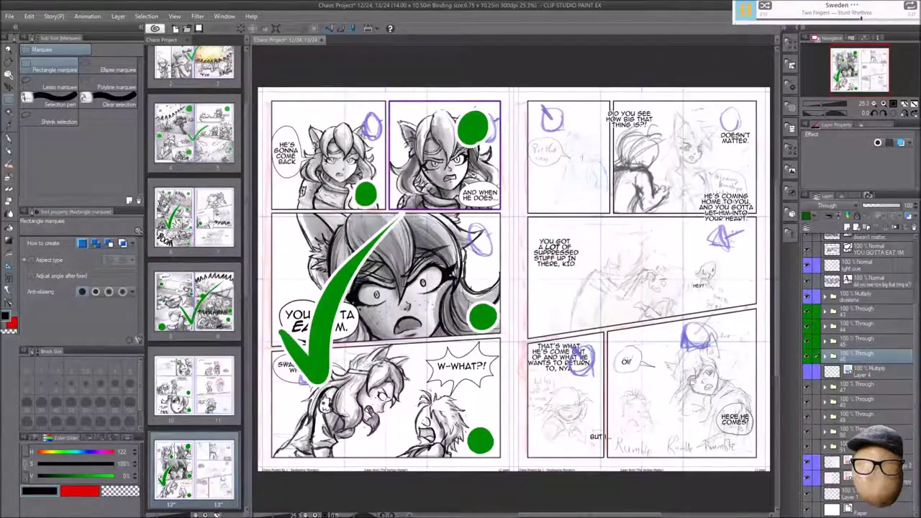
key(ctrl+plus)
click(864, 386)
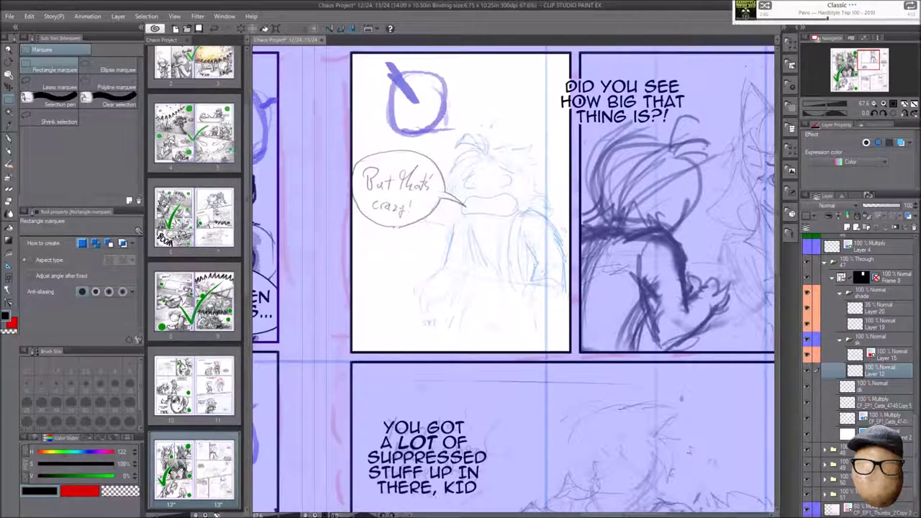
key(p)
scroll(511, 204, up, 1)
drag(494, 229, 574, 306)
drag(536, 282, 529, 317)
drag(409, 302, 432, 327)
mouse_move(453, 227)
mouse_down()
mouse_move(435, 291)
mouse_move(435, 360)
mouse_move(554, 374)
mouse_up()
drag(529, 267, 504, 370)
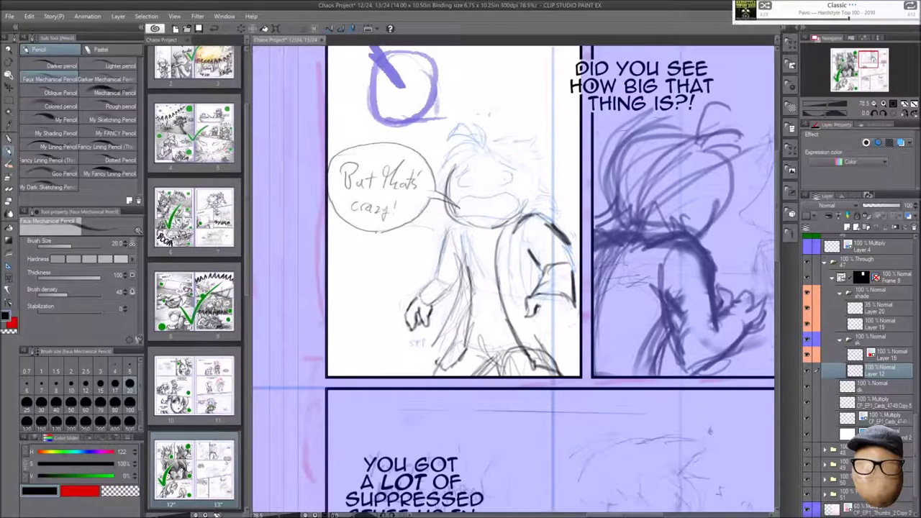
drag(446, 327, 439, 364)
mouse_move(533, 301)
mouse_down()
mouse_move(561, 324)
mouse_move(574, 310)
mouse_move(554, 313)
mouse_up()
- Reinforce the pencil lines of the jacket, collar, sleeves, cuffs and both hands in page 13's first panel
scroll(412, 305, up, 3)
mouse_move(413, 307)
mouse_down()
mouse_move(425, 342)
mouse_move(420, 285)
mouse_move(432, 330)
mouse_up()
drag(415, 292, 452, 256)
drag(481, 213, 443, 282)
drag(493, 162, 449, 253)
drag(554, 183, 609, 141)
drag(476, 177, 494, 284)
mouse_move(497, 257)
mouse_down()
mouse_move(468, 324)
mouse_move(475, 343)
mouse_up()
drag(470, 381, 442, 409)
drag(609, 393, 647, 405)
drag(489, 183, 525, 153)
drag(512, 311, 528, 321)
drag(647, 252, 672, 241)
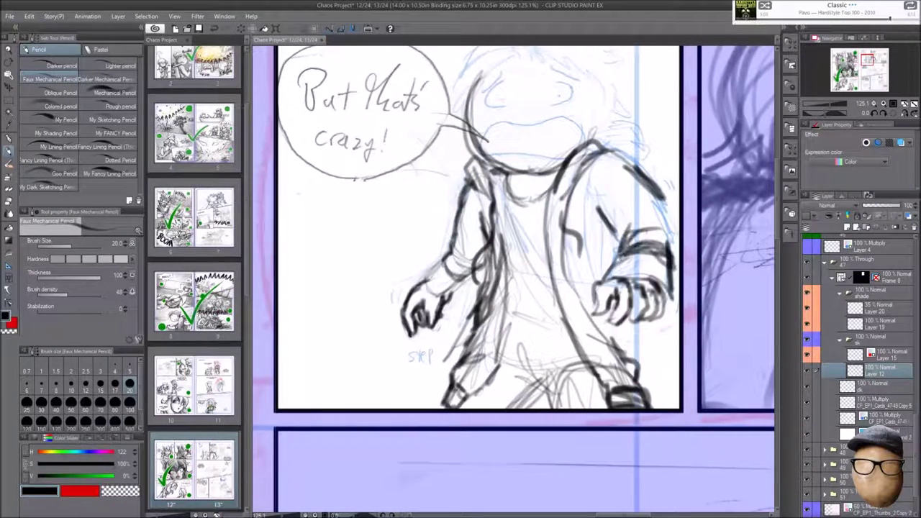
- Pencil the character's tufted hair and strengthen the shoulder, collar and sleeve lines in page 13's first panel
drag(676, 205, 648, 252)
drag(616, 152, 634, 180)
drag(654, 188, 663, 210)
drag(583, 130, 633, 167)
drag(504, 216, 490, 274)
drag(539, 159, 583, 122)
drag(561, 79, 616, 155)
key(h)
mouse_move(540, 57)
mouse_down()
mouse_move(511, 104)
mouse_move(572, 83)
mouse_up()
drag(534, 69, 580, 105)
key(h)
drag(509, 183, 528, 177)
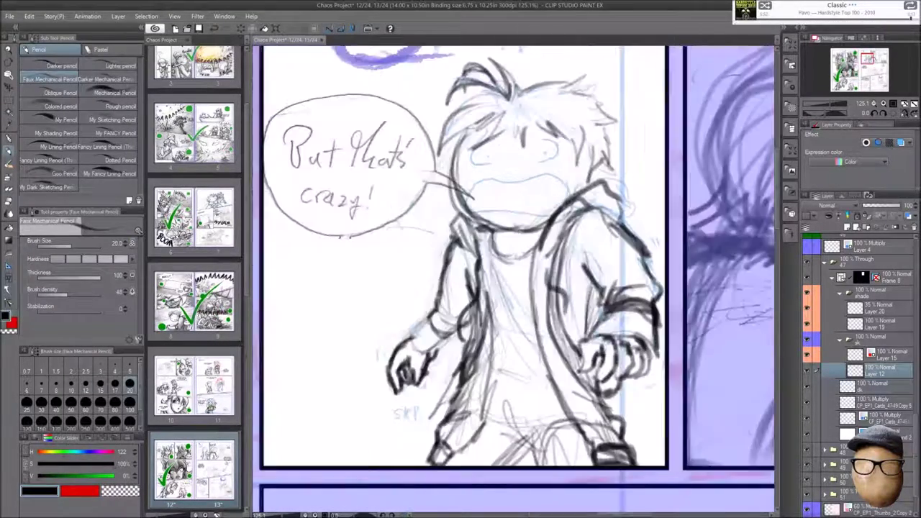
- Pencil the character's eyes, brows and wide mouth, and sketch the shirt hem in page 13's first panel
mouse_move(544, 140)
mouse_down()
mouse_move(559, 158)
mouse_move(565, 142)
mouse_up()
drag(485, 128, 489, 142)
drag(508, 424, 560, 440)
drag(530, 418, 582, 435)
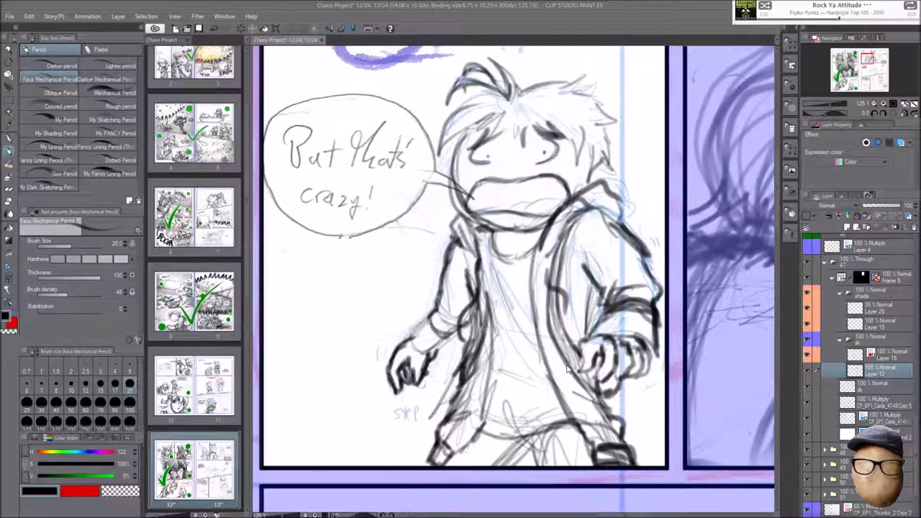
key(e)
scroll(668, 343, down, 3)
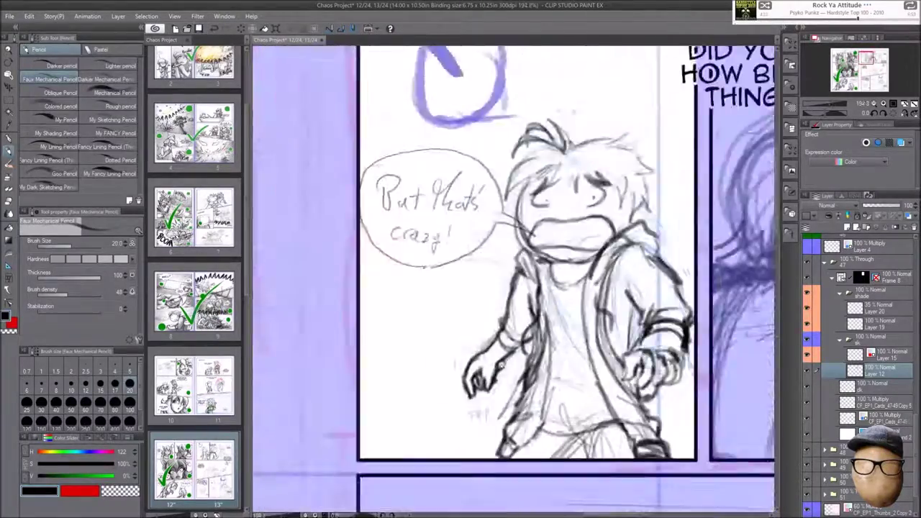
scroll(668, 343, up, 3)
scroll(668, 343, down, 3)
scroll(668, 343, down, 3)
scroll(668, 342, right, 3)
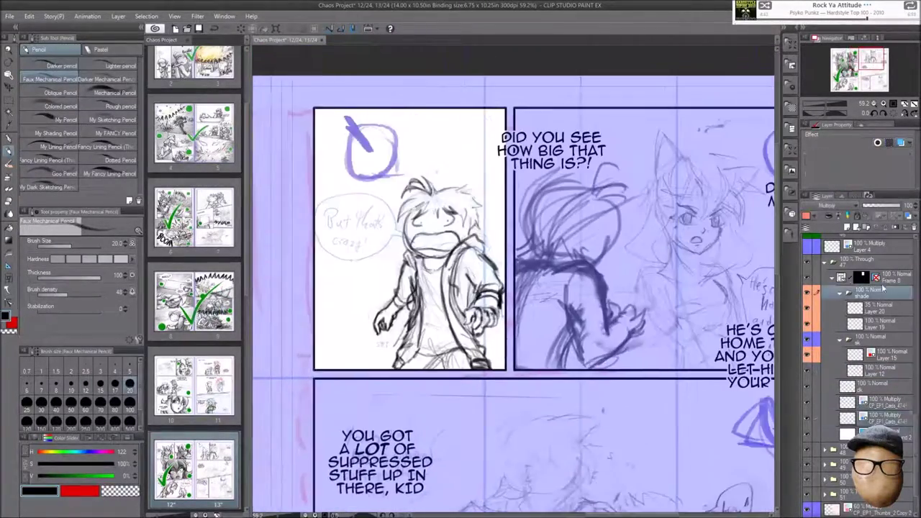
- On a sketch layer in page 13's second panel, pencil the cat-eared girl's folded arms, collar, vest, glove and skull armband at size 20
scroll(652, 353, right, 4)
click(846, 367)
key(k)
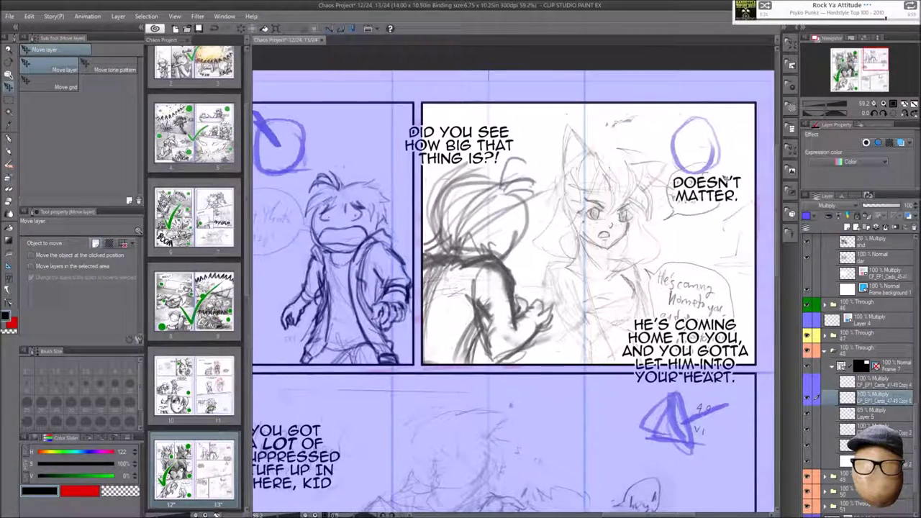
scroll(813, 370, down, 1)
click(873, 401)
click(881, 427)
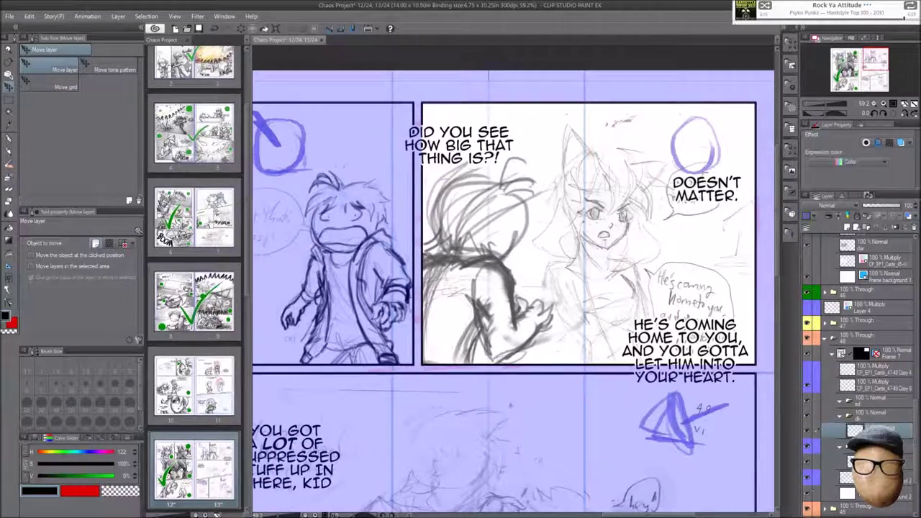
scroll(846, 325, down, 2)
key(ctrl+plus)
key(p)
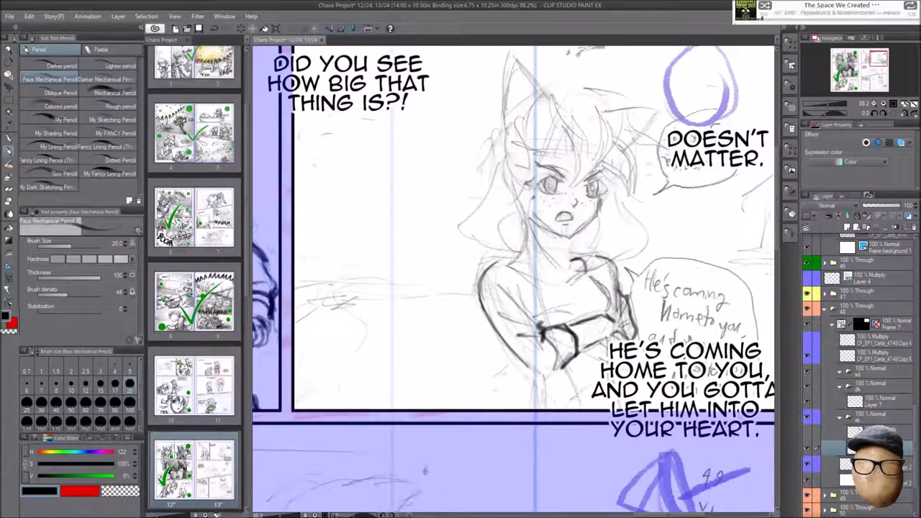
drag(508, 244, 605, 254)
drag(504, 259, 568, 288)
mouse_move(481, 292)
mouse_down()
mouse_move(508, 324)
mouse_move(569, 317)
mouse_move(555, 329)
mouse_up()
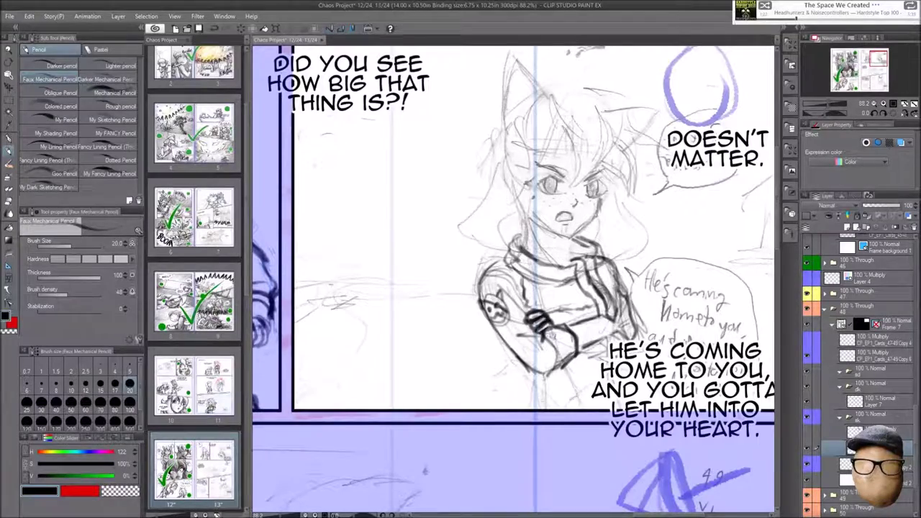
scroll(556, 339, up, 3)
scroll(514, 281, right, 3)
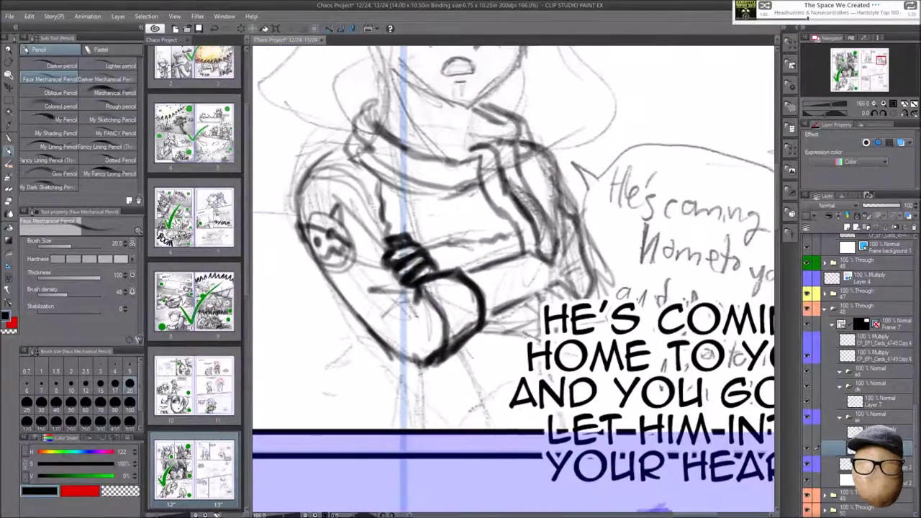
- Pencil the girl's parted bangs and long side hair on a layer with red layer color in page 13's second panel
scroll(514, 281, up, 5)
drag(329, 195, 304, 309)
drag(494, 226, 525, 288)
drag(432, 208, 490, 303)
mouse_move(655, 94)
mouse_down()
mouse_move(691, 209)
mouse_move(684, 272)
mouse_up()
scroll(514, 280, up, 3)
drag(474, 128, 400, 230)
drag(414, 144, 380, 227)
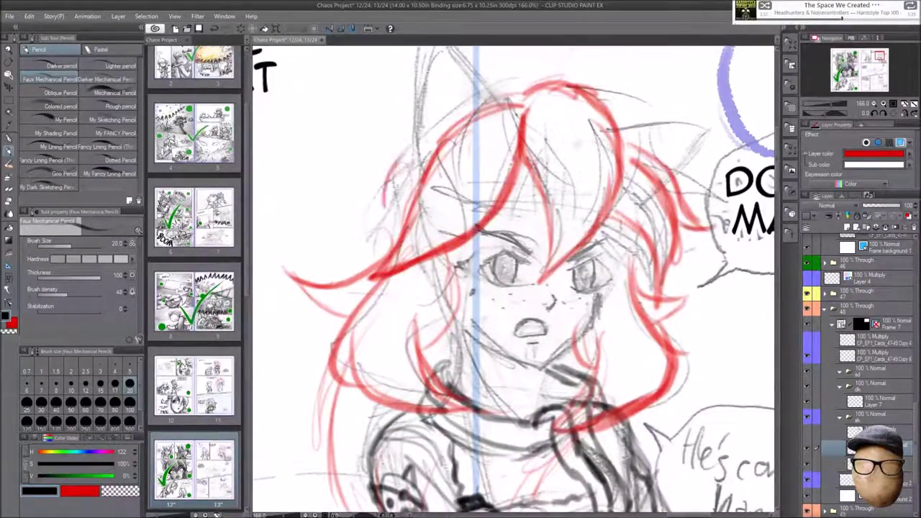
- Add outer locks to the girl's red hair and pencil her cat ears and jawline in black
key(h)
key(h)
scroll(514, 281, down, 3)
scroll(514, 281, down, 3)
scroll(695, 375, up, 6)
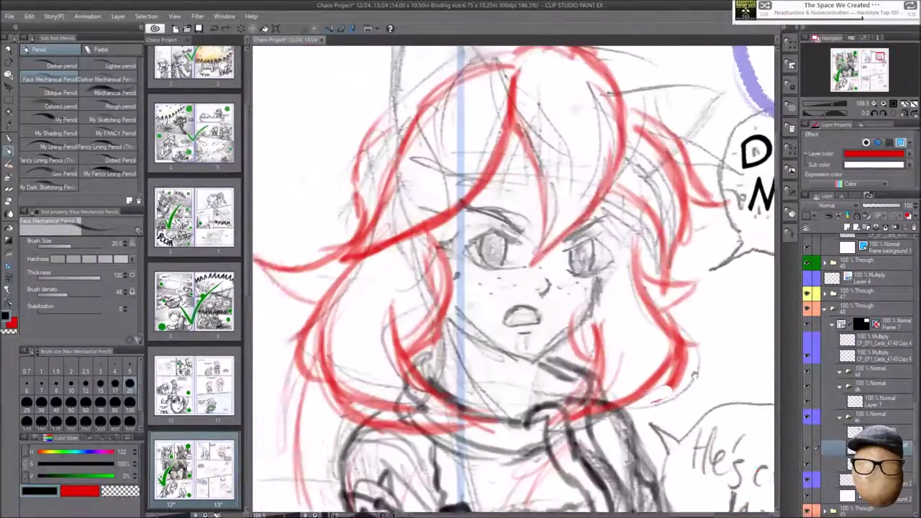
drag(695, 374, 688, 414)
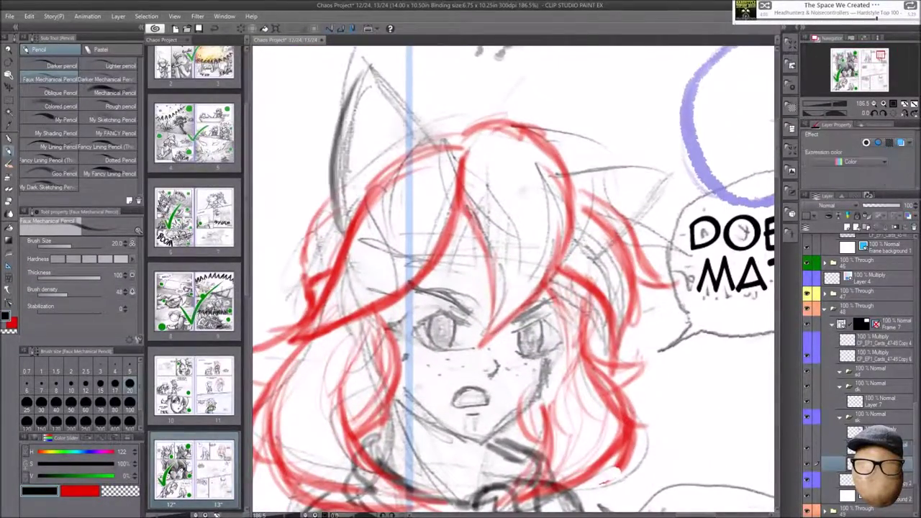
scroll(514, 280, down, 2)
scroll(514, 281, up, 3)
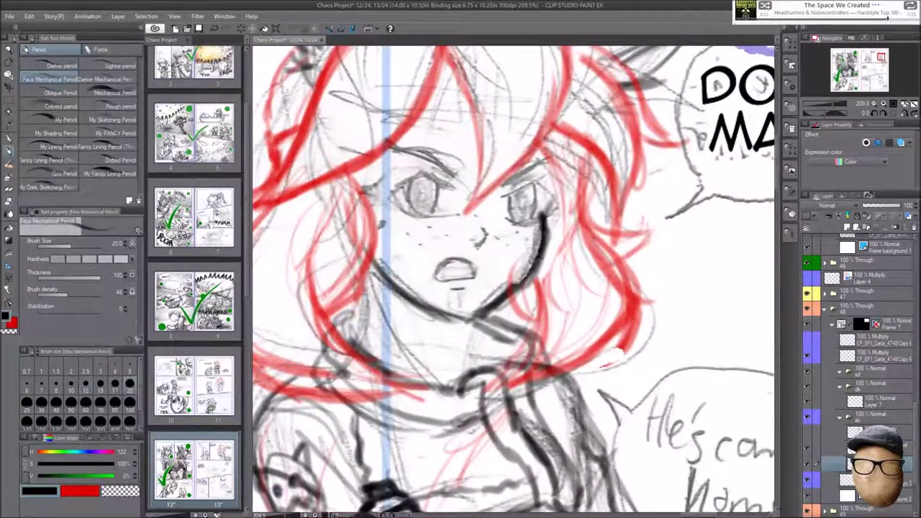
- Reduce the pencil to size 15 and then 10, and draw the girl's far eye, upper lashes, nose and mouth
key(bracketleft)
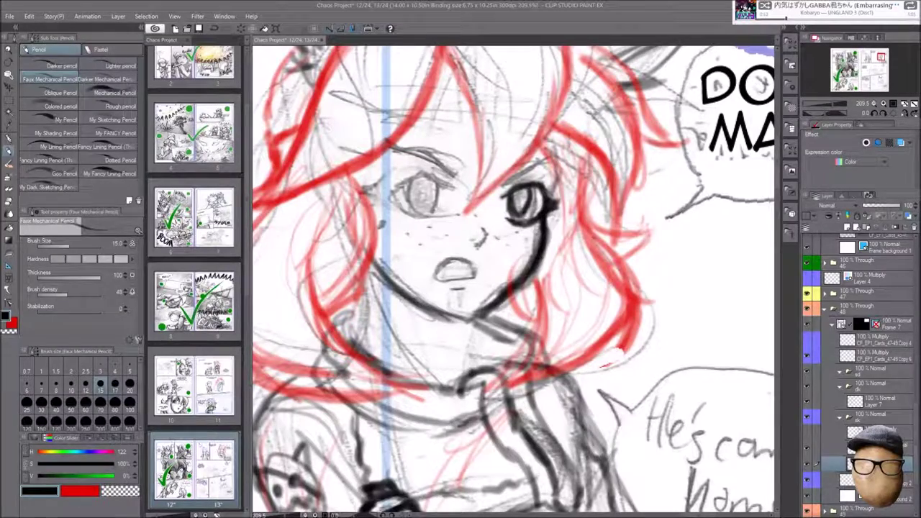
scroll(514, 279, down, 2)
scroll(514, 280, up, 2)
key([)
scroll(513, 279, up, 3)
key(h)
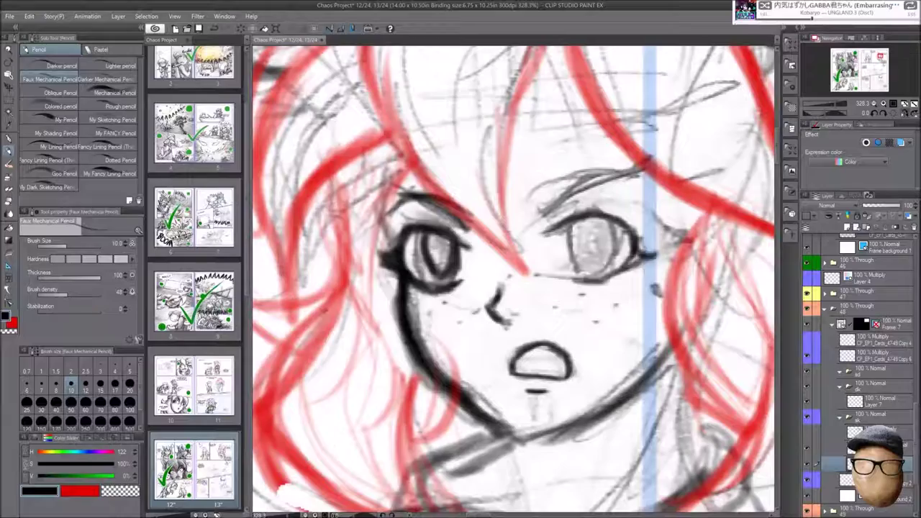
- With the rough sketch tinted blue, pencil the girl's near eye and lashes, freckles, brow line and inner ear details
key(h)
key(h)
key(h)
key(alt+[)
scroll(514, 279, down, 4)
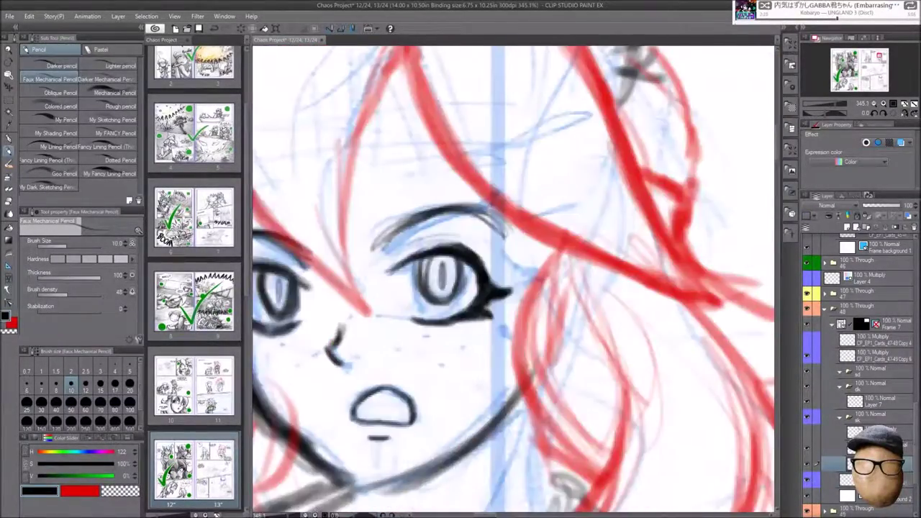
scroll(514, 280, up, 2)
key(alt+])
key(m)
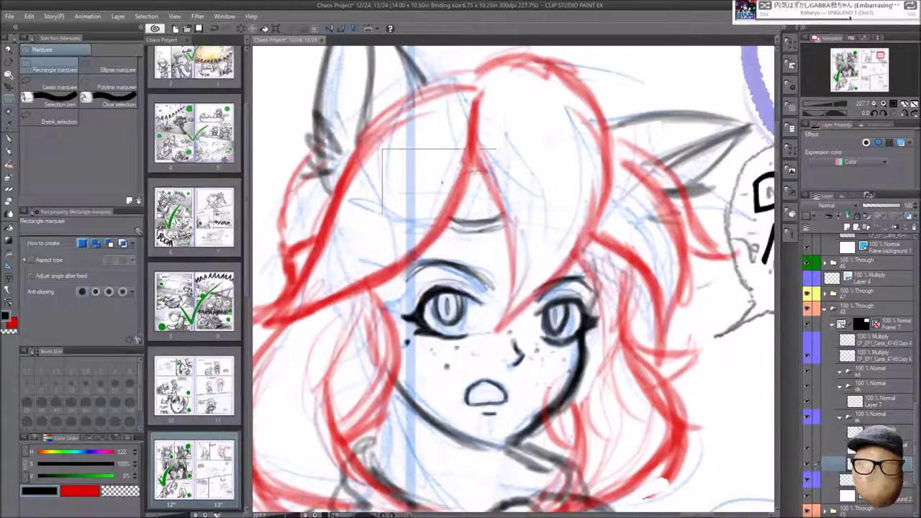
- Pencil the girl's worried eyebrow, the thin lines beneath her bangs and the tooth and tongue inside her mouth
key(p)
key(h)
key(h)
scroll(514, 279, down, 1)
key(alt+[)
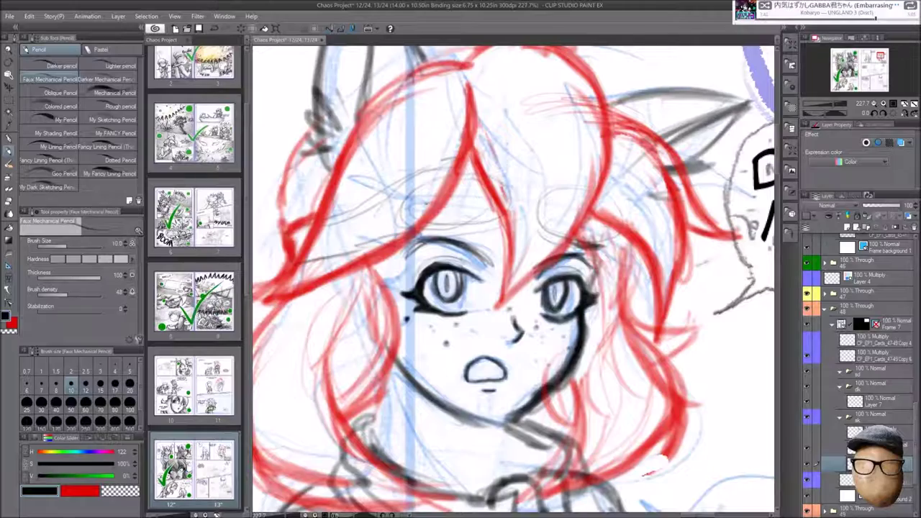
scroll(514, 280, down, 2)
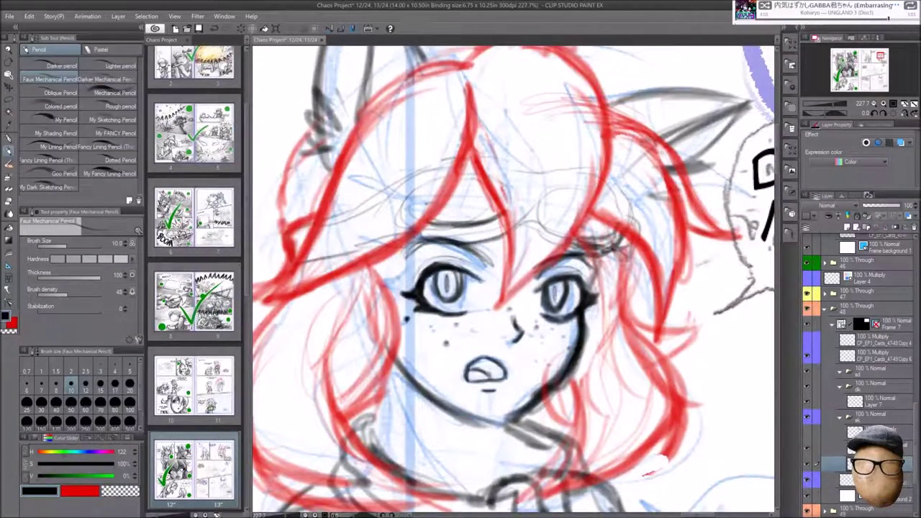
- Pencil the girl's neck and collar folds, and block in her torso, sleeve and straps in orange
scroll(514, 279, left, 2)
scroll(514, 279, down, 1)
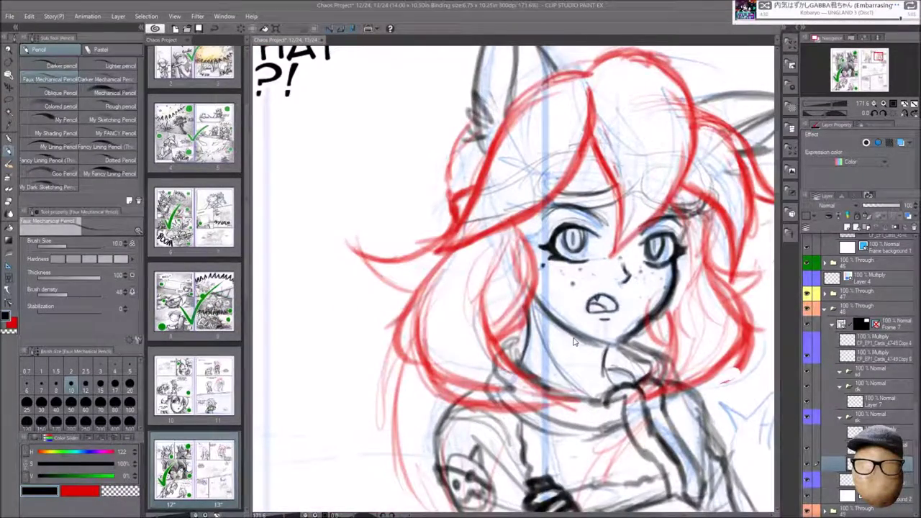
scroll(574, 342, down, 3)
click(845, 325)
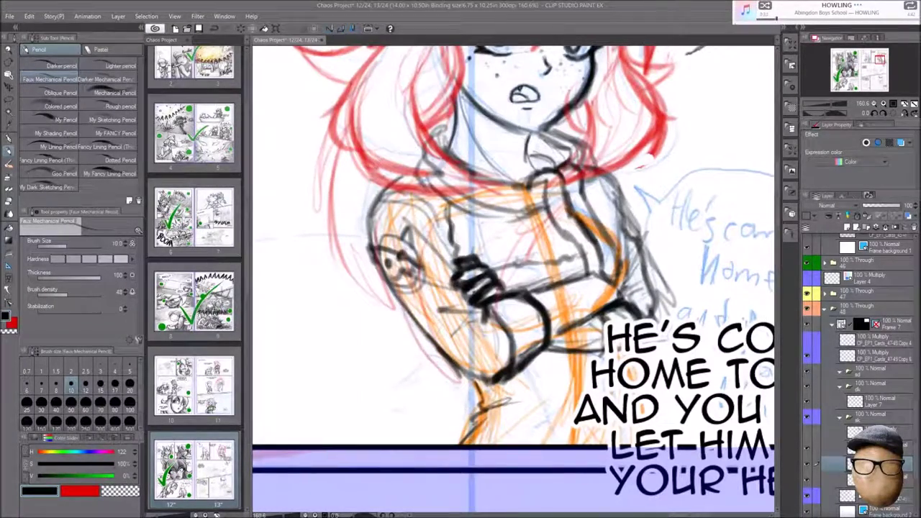
drag(595, 182, 562, 173)
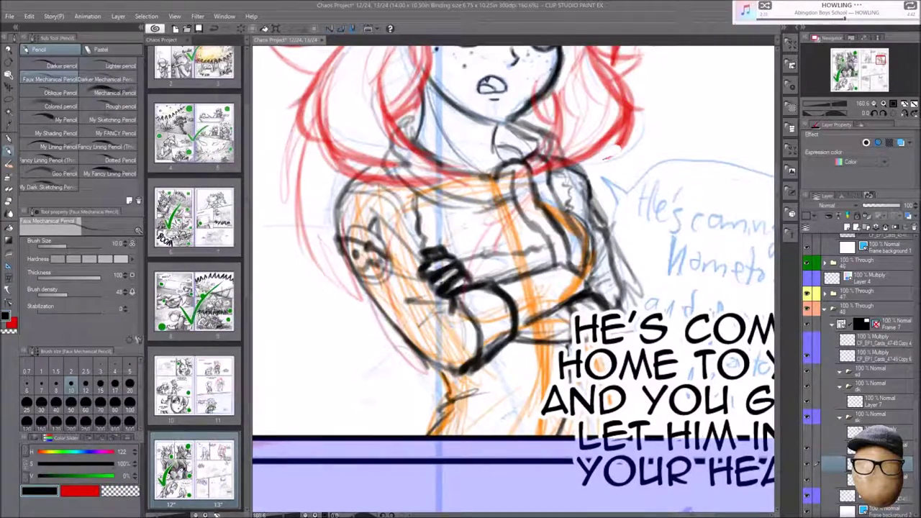
- Hide the "He's coming home to you" dialogue and pencil the girl's covered elbow, waist and hips
scroll(695, 284, down, 3)
scroll(846, 272, down, 2)
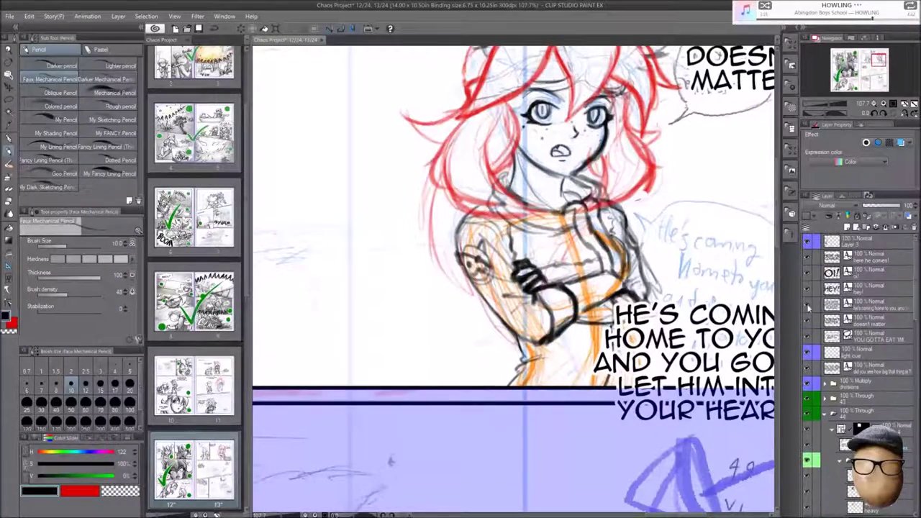
click(846, 272)
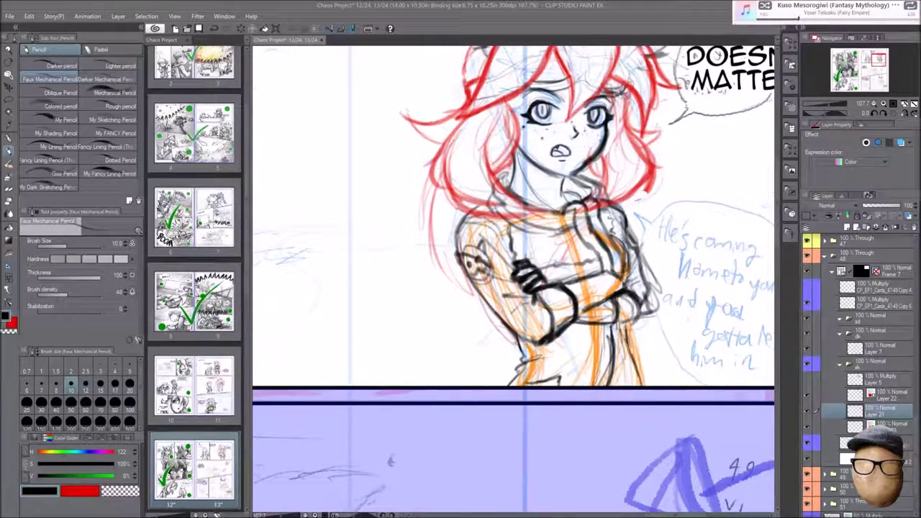
- Show the hidden dialogue and foreground character again, and shift the girl's Layers 21, 22 and 23 slightly right within the panel
scroll(656, 265, down, 5)
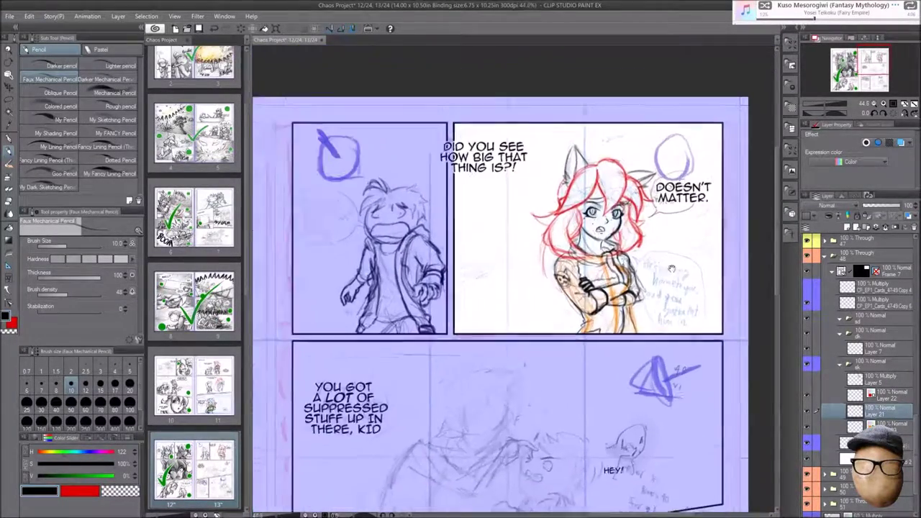
scroll(656, 265, down, 2)
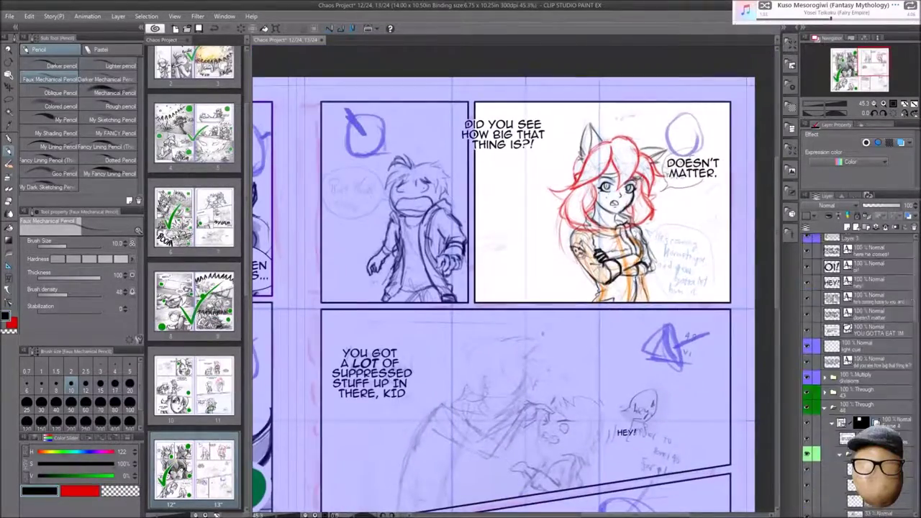
key(k)
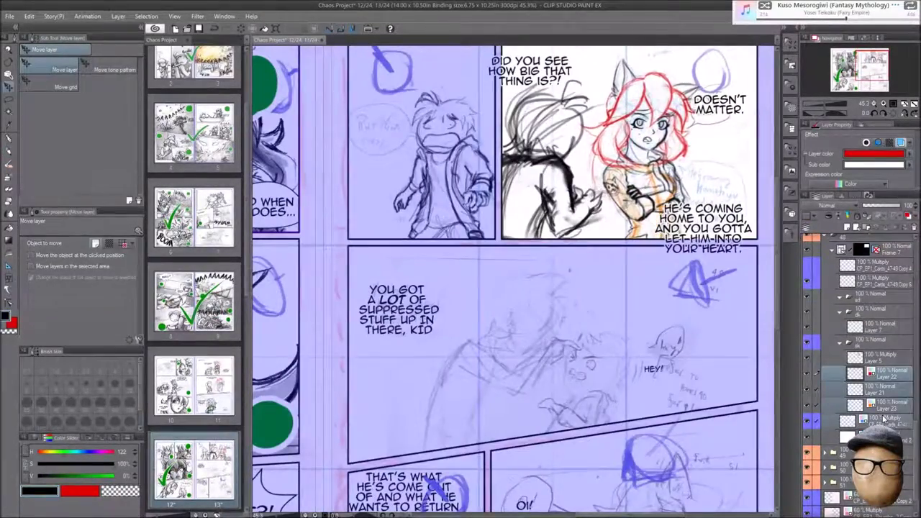
- Redraw the iris and pupil of the girl's near eye on Layer 21 and check the face in a mirrored view
scroll(637, 108, up, 7)
key(p)
scroll(681, 205, down, 5)
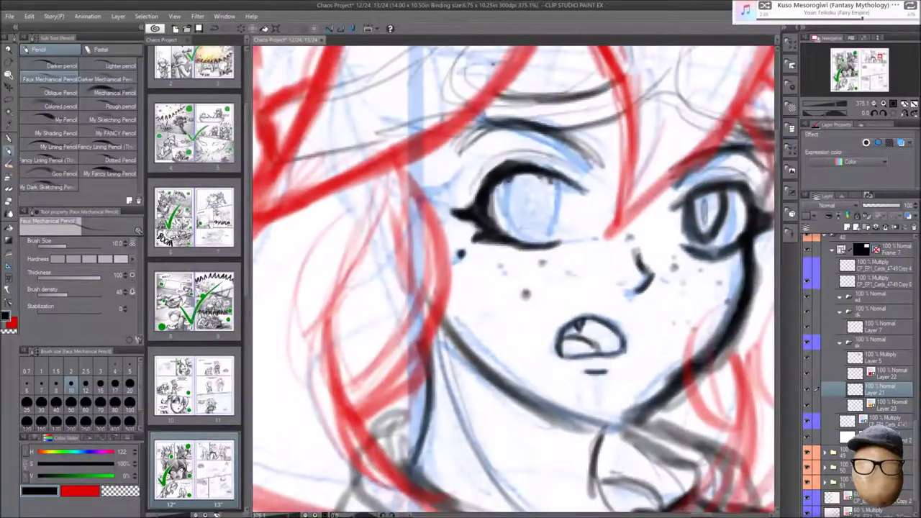
scroll(625, 185, up, 5)
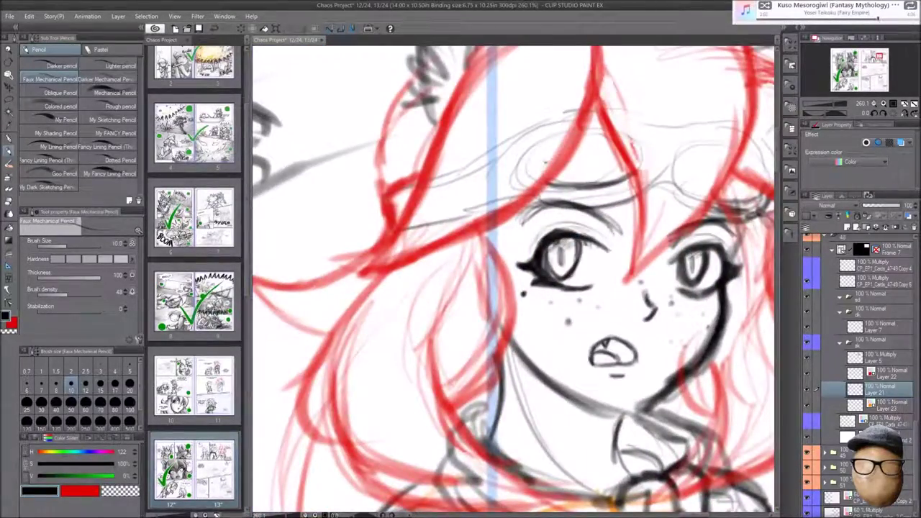
scroll(513, 277, up, 1)
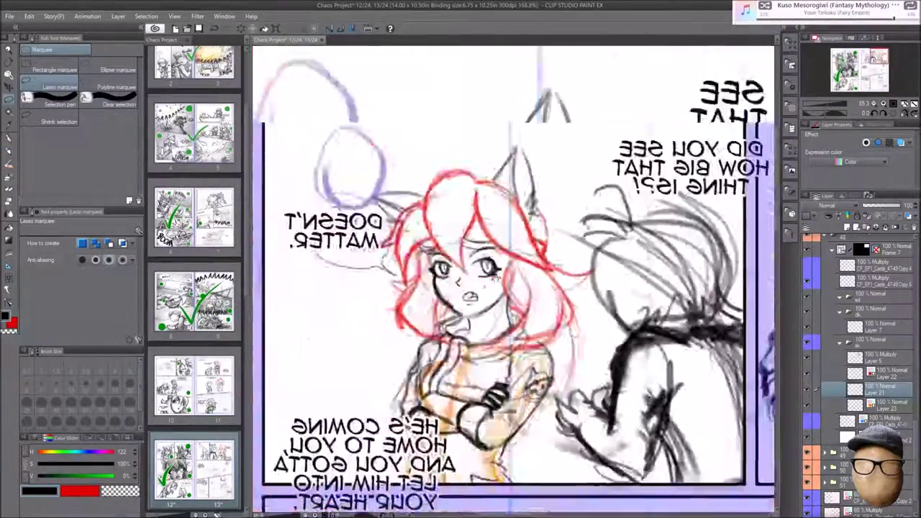
scroll(513, 277, down, 8)
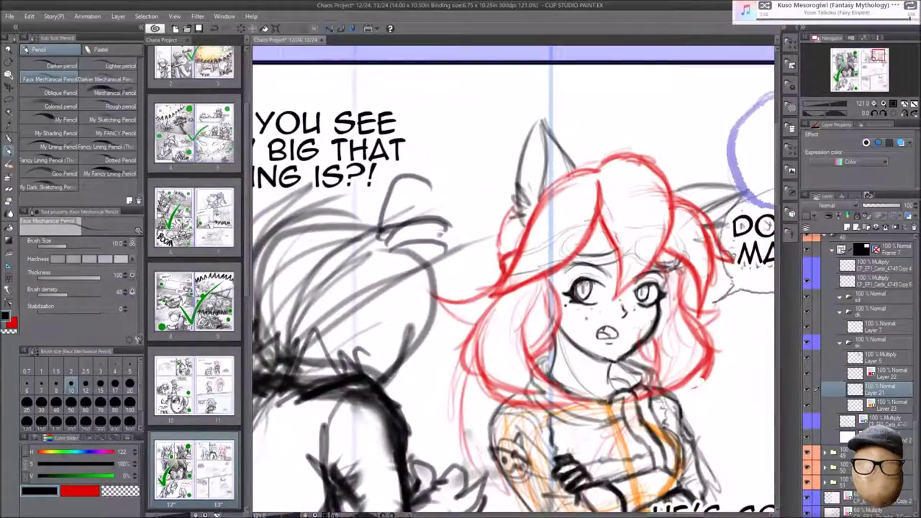
- Rename Layer 5 as "ボイ" and add a normal layer named "シャツ" above it
click(884, 356)
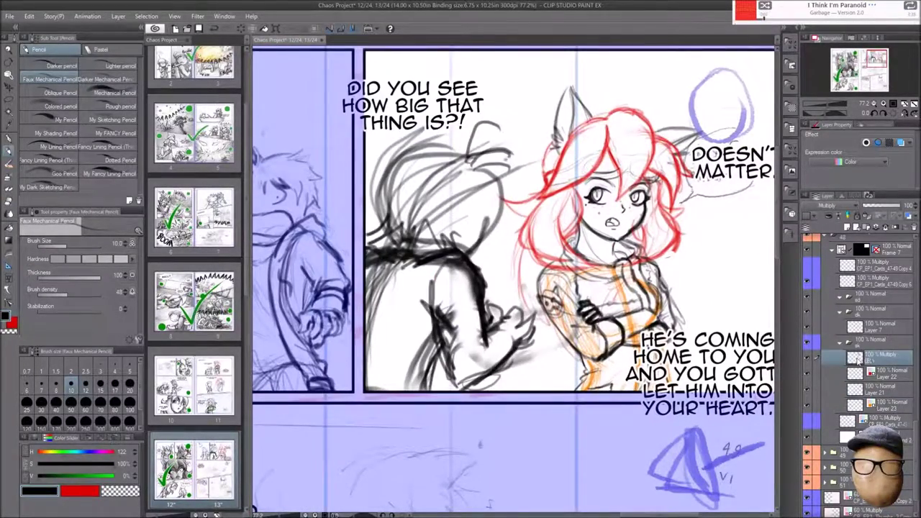
right_click(889, 338)
key(Escape)
right_click(888, 338)
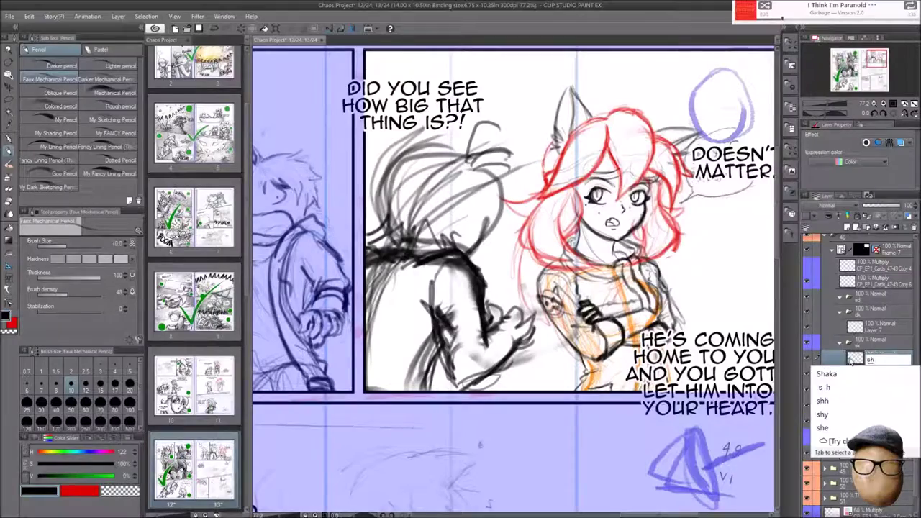
scroll(513, 277, up, 2)
scroll(513, 277, left, 3)
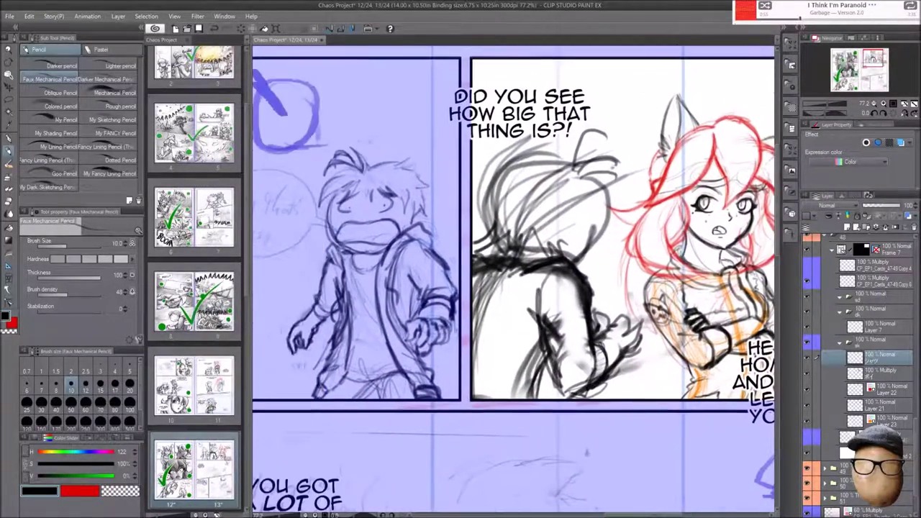
- Move the sketch folder out of Frame 7 and pencil the foreground boy's backpack and cuff, extending past the panel border
scroll(856, 359, up, 4)
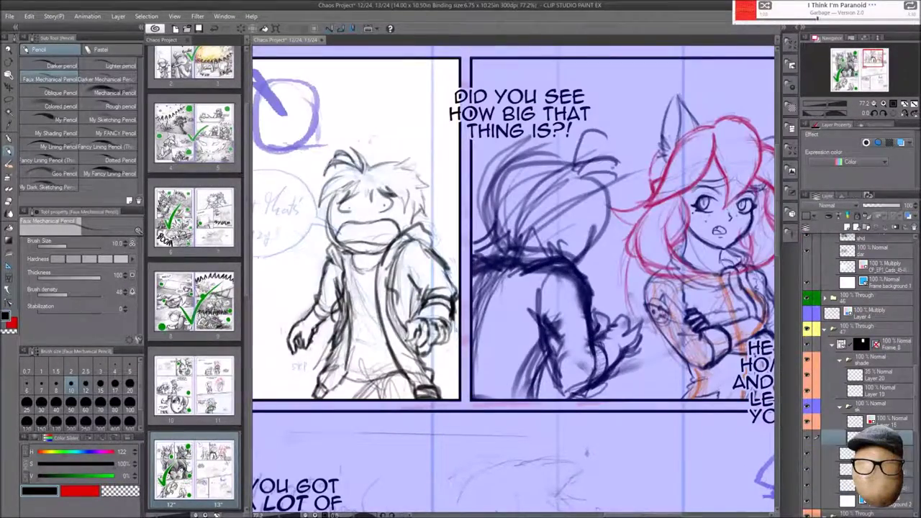
scroll(846, 279, down, 4)
drag(846, 280, 846, 373)
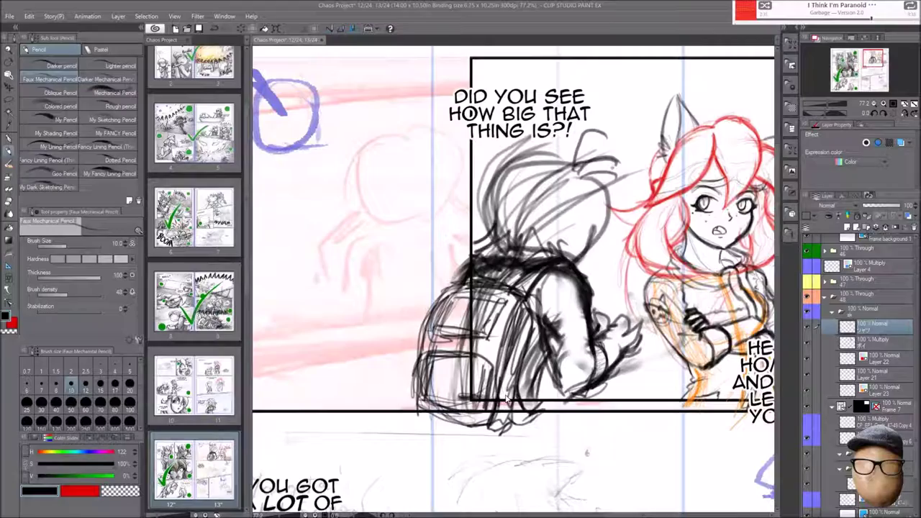
scroll(807, 370, up, 2)
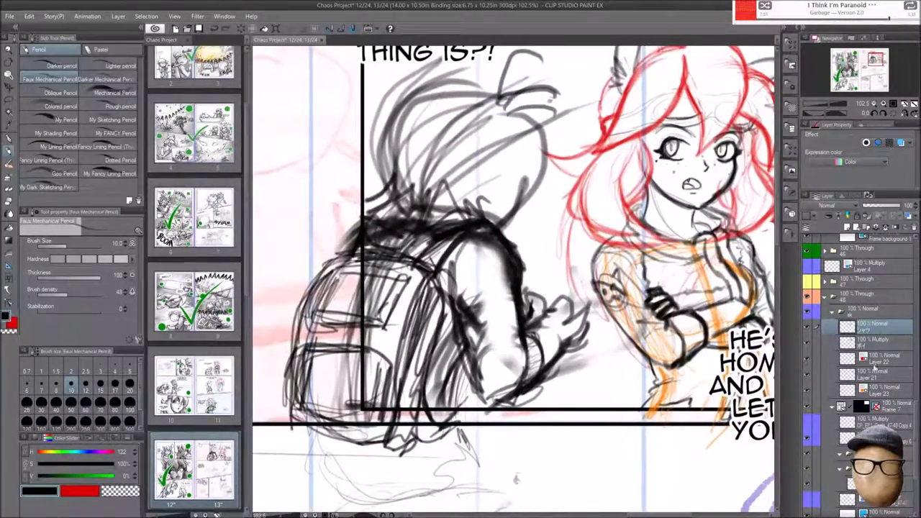
- Pencil the foreground boy's reaching hand on a new layer named "ハンド" above "シャツ", rotating it by 7.7 degrees and refining its fingers
click(875, 339)
click(877, 142)
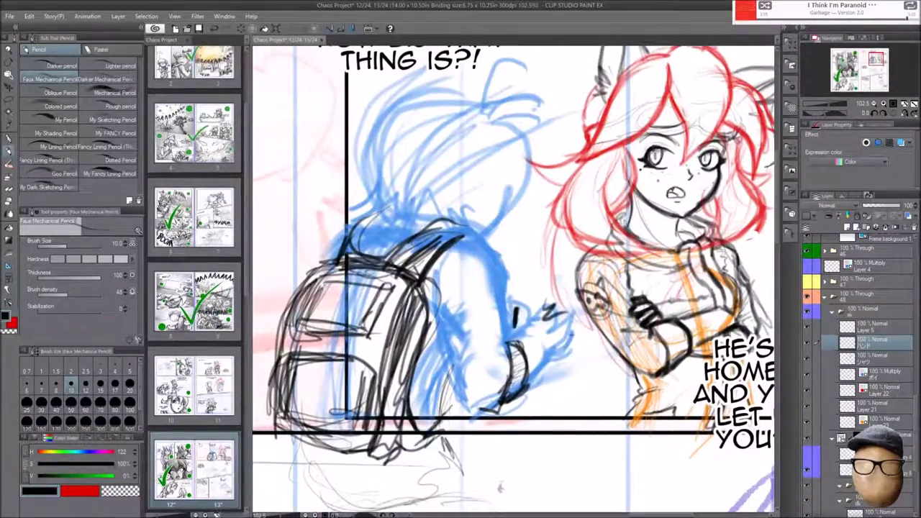
key(ctrl+z)
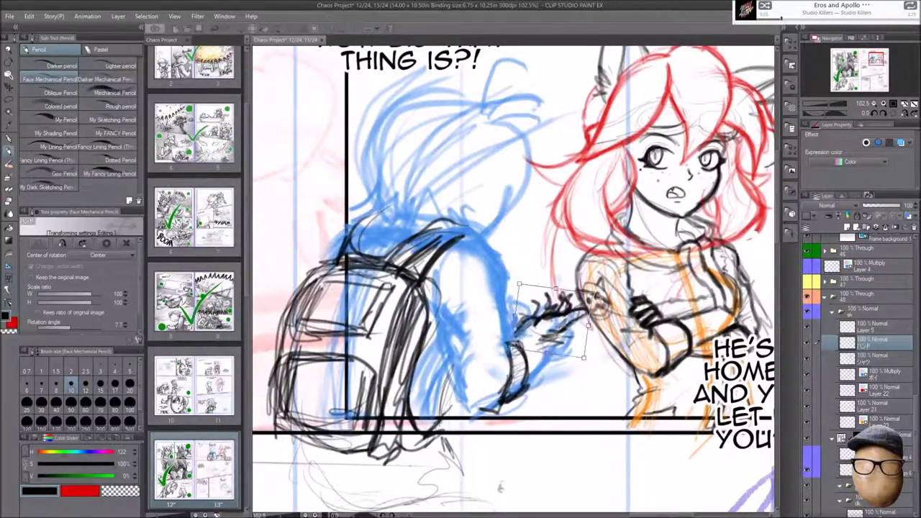
key(Return)
scroll(517, 302, up, 2)
mouse_move(514, 275)
mouse_down()
mouse_move(545, 259)
mouse_move(551, 272)
mouse_move(531, 282)
mouse_up()
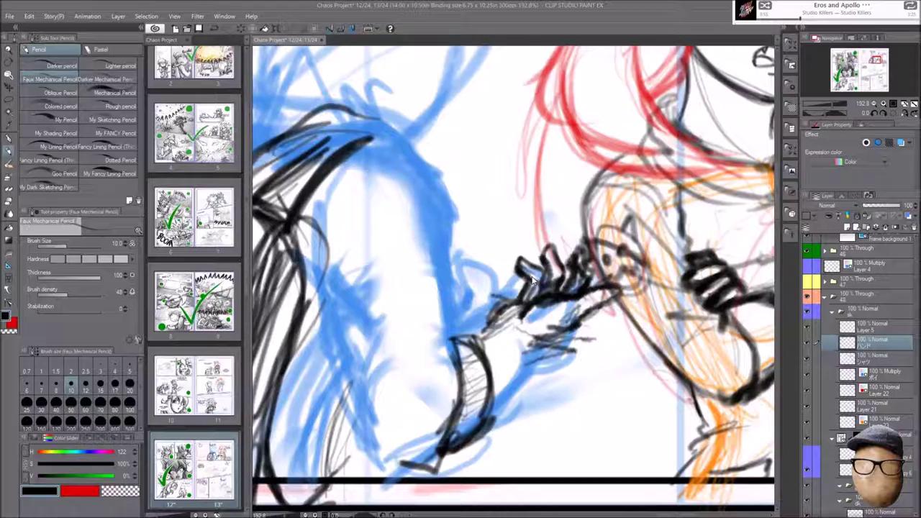
drag(475, 334, 478, 403)
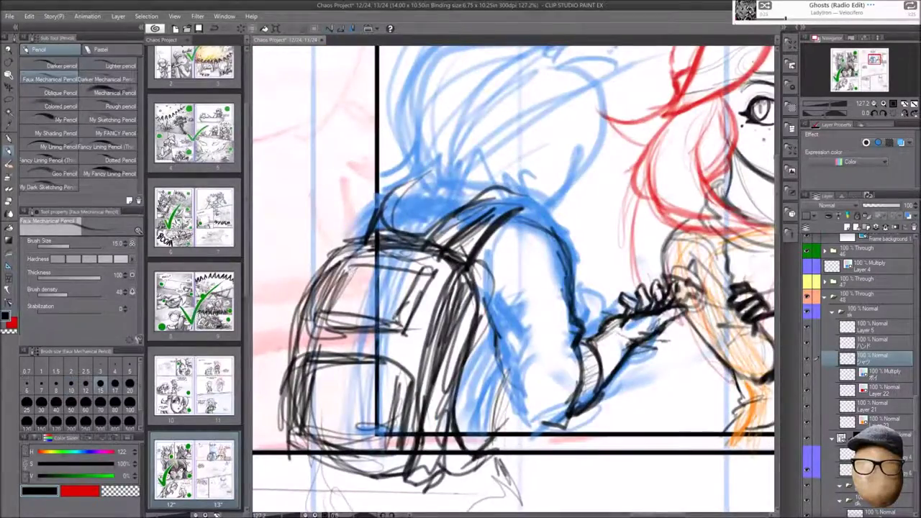
- Pencil the foreground boy's hood, upper sleeve and spiky hair on the "シャツ" layer, checking the figure in a mirrored view
key(h)
key(h)
drag(380, 253, 471, 216)
drag(417, 179, 478, 205)
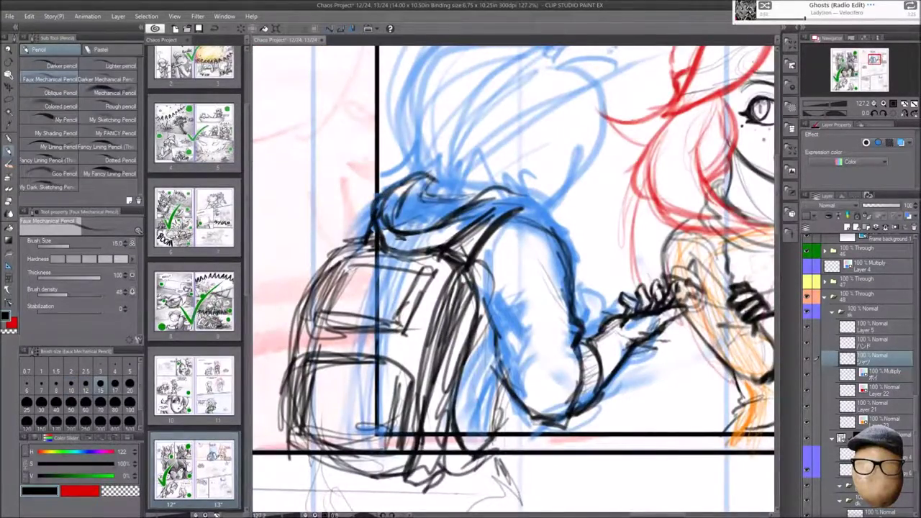
scroll(514, 277, down, 6)
scroll(513, 277, up, 3)
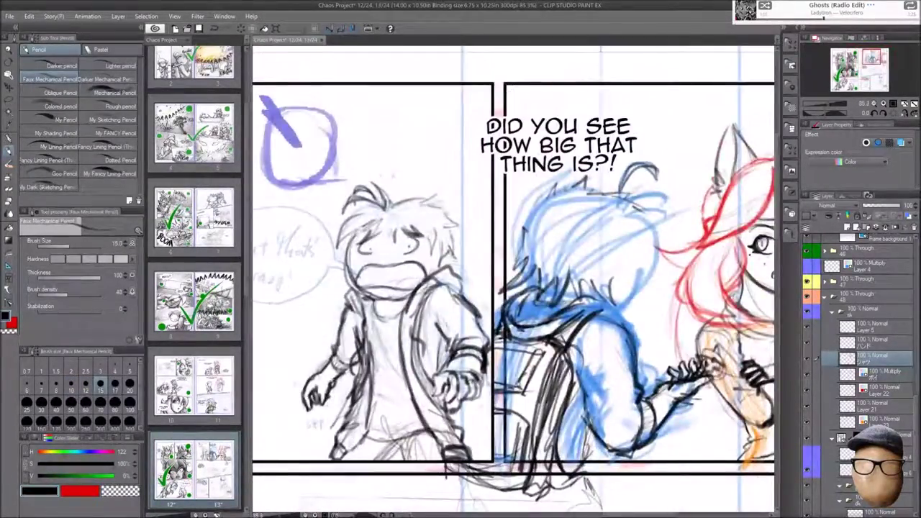
key(e)
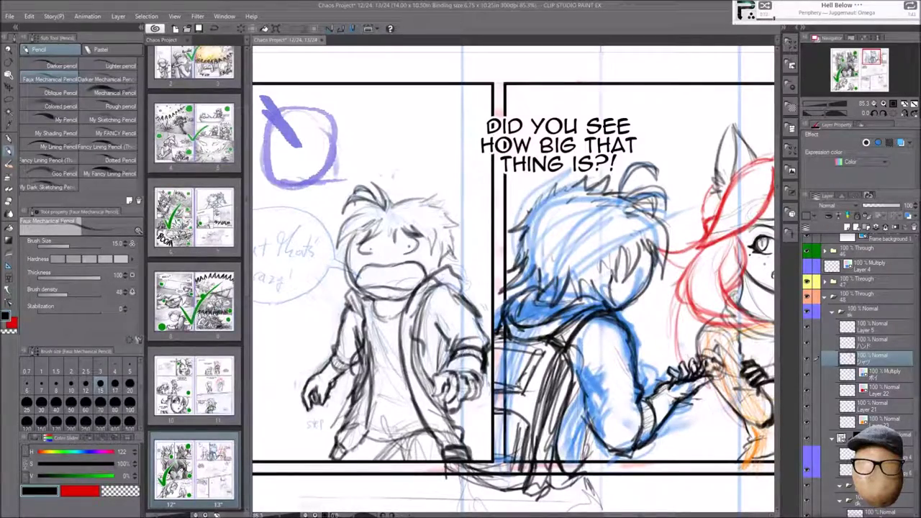
- Move the foreground boy's sketch folder back inside Frame 7 so the panel border clips the backpack
scroll(504, 288, down, 5)
click(864, 315)
scroll(576, 216, up, 5)
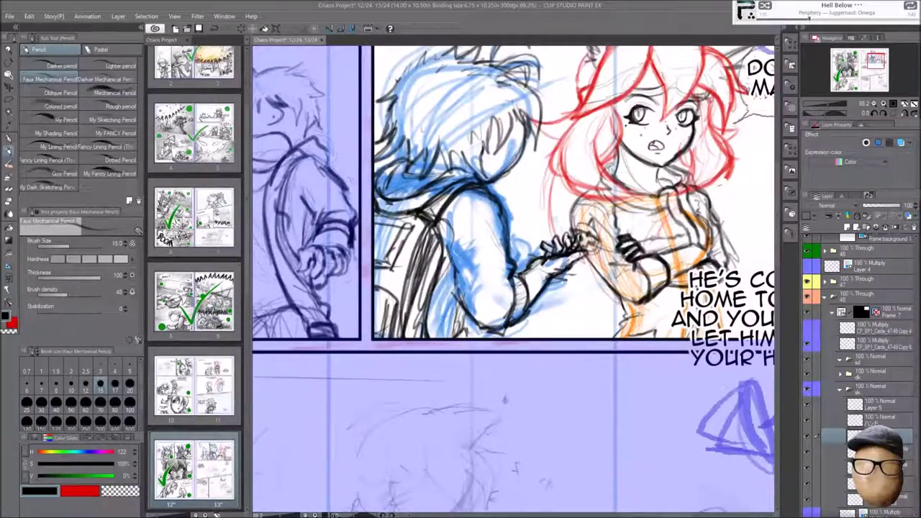
- Redraw the curled fingers of the shouting boy's near hand on Layer 12 in folder 47
scroll(504, 288, down, 5)
click(871, 371)
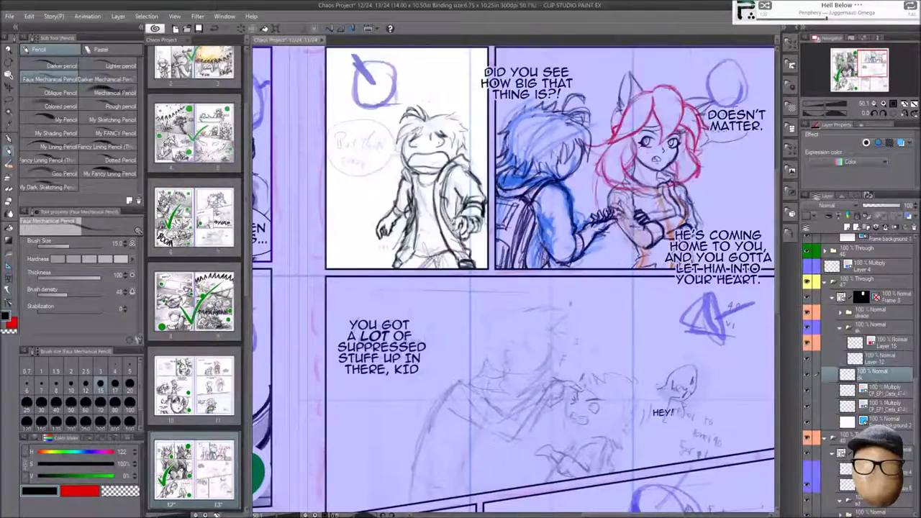
click(871, 358)
scroll(457, 225, up, 5)
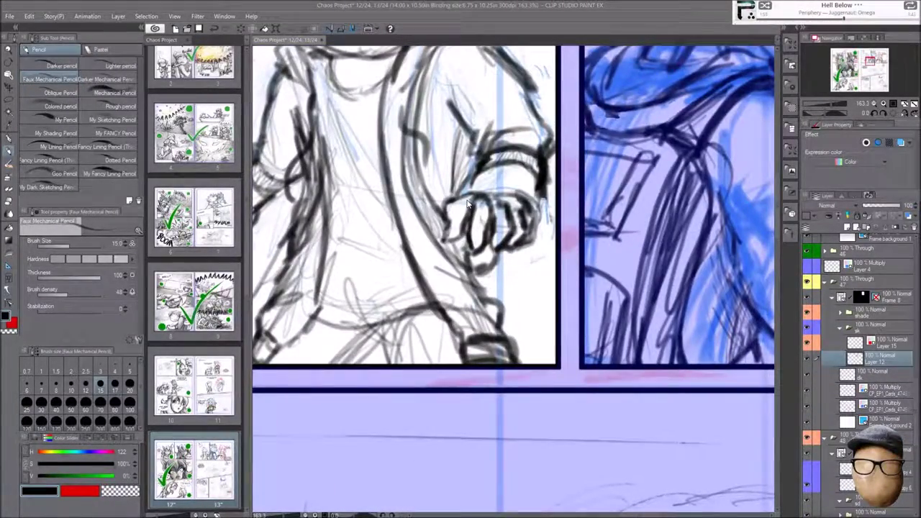
- Hide the foreground boy's blue rough sketch in Frame 7 and mark folder 48 with the yellow palette colour
scroll(504, 288, down, 5)
click(814, 389)
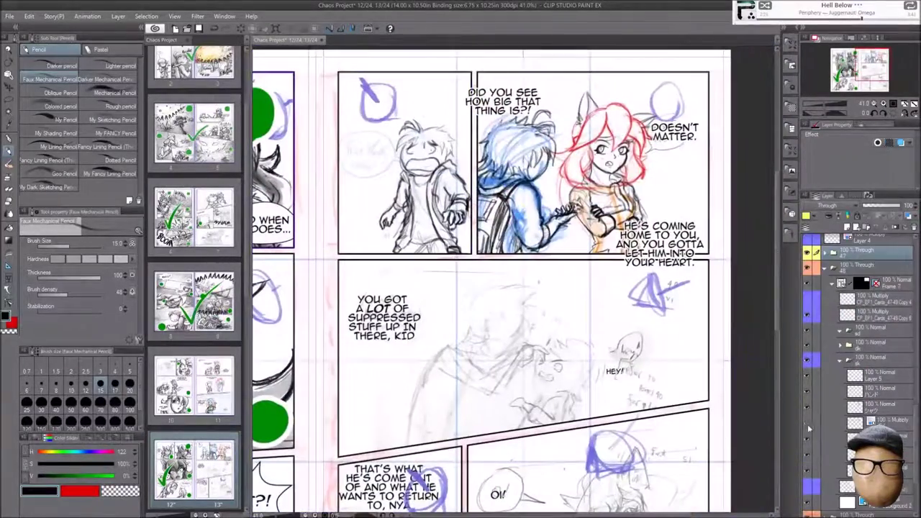
scroll(503, 288, up, 3)
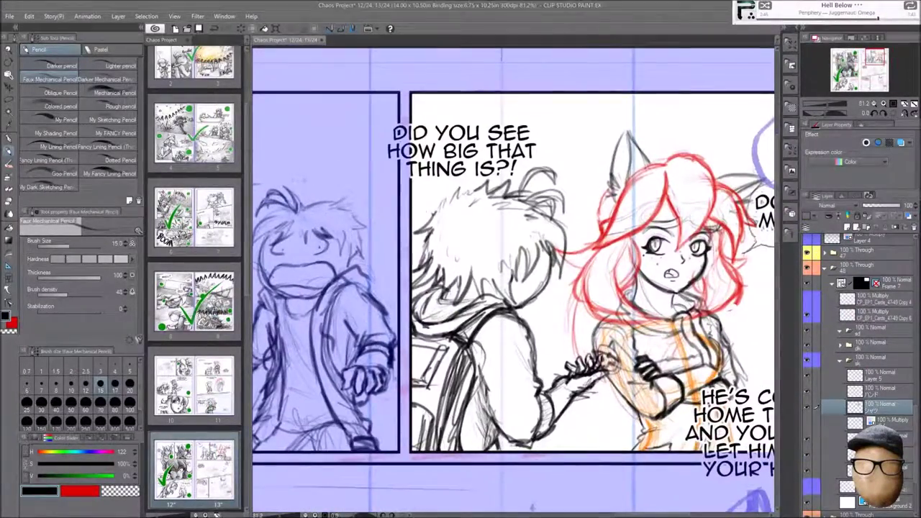
scroll(504, 288, up, 1)
scroll(504, 288, down, 3)
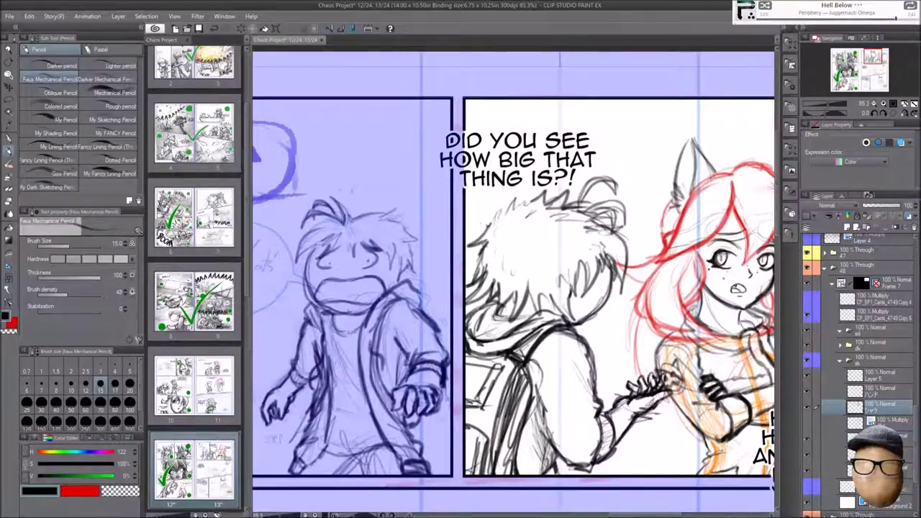
scroll(504, 288, down, 3)
click(864, 401)
click(864, 415)
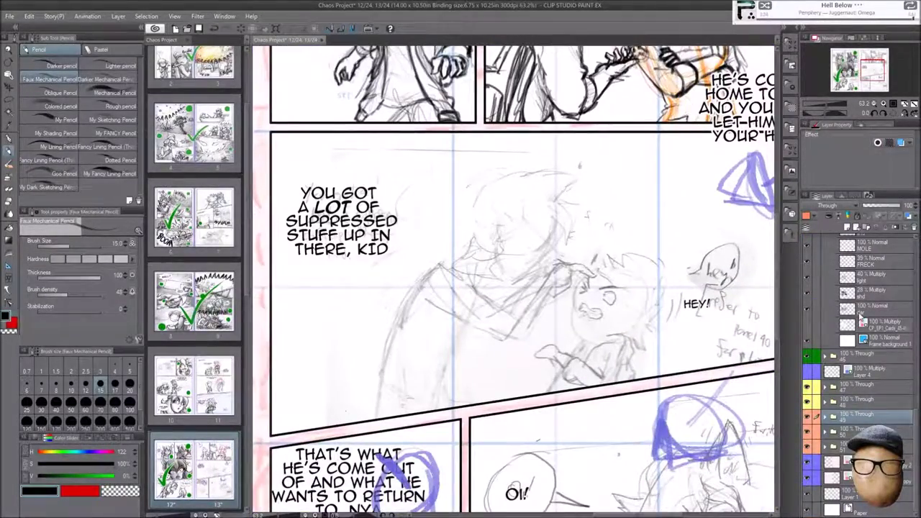
- Open Frame 2 in folder 49 and tint its rough sketch copies with a blue layer colour
click(833, 415)
scroll(846, 358, down, 2)
click(846, 359)
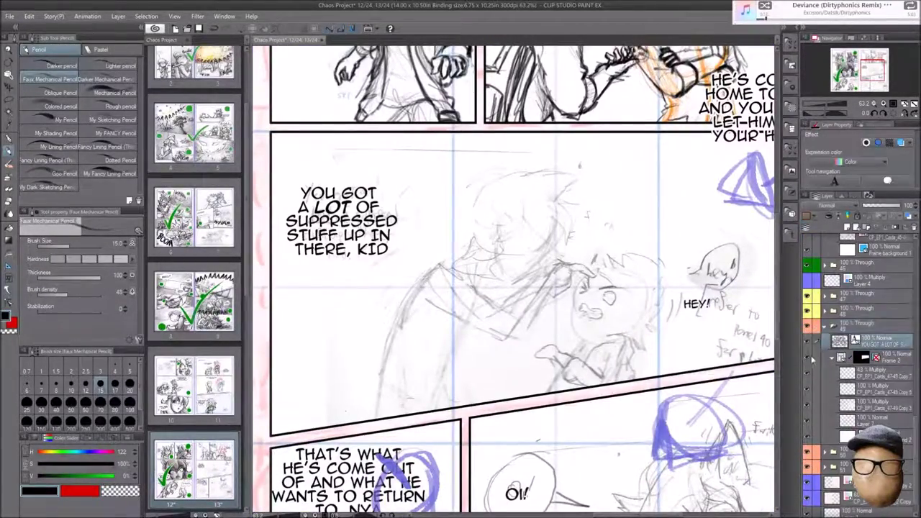
click(807, 362)
scroll(504, 288, down, 2)
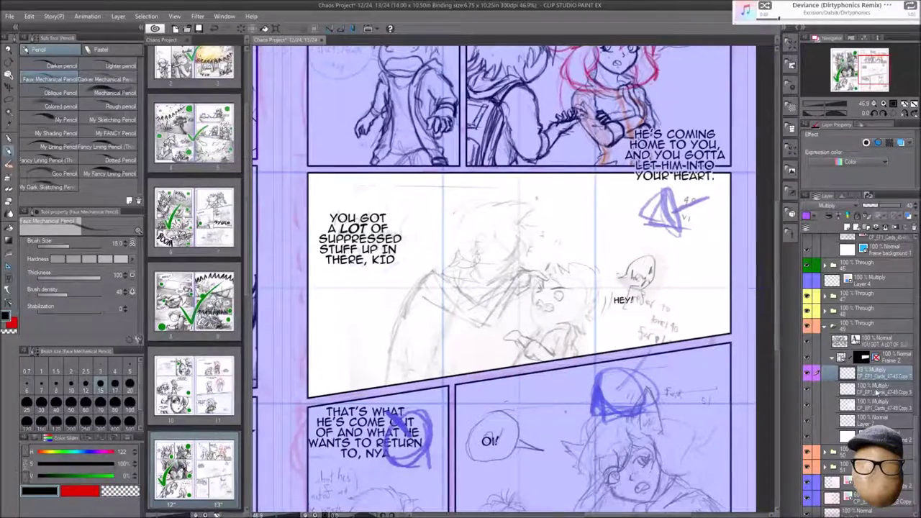
click(808, 391)
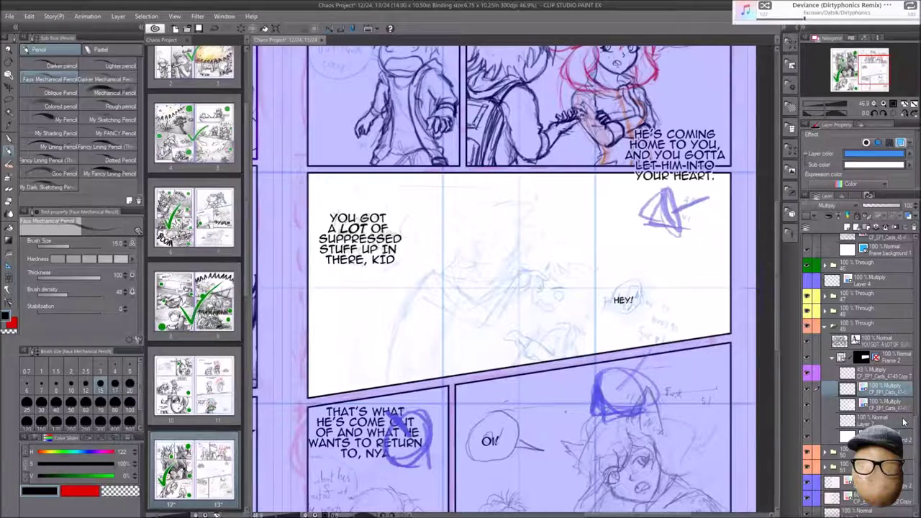
- Add three folders at the top of Frame 2's contents, including a sketch folder named "sk"
scroll(821, 367, down, 1)
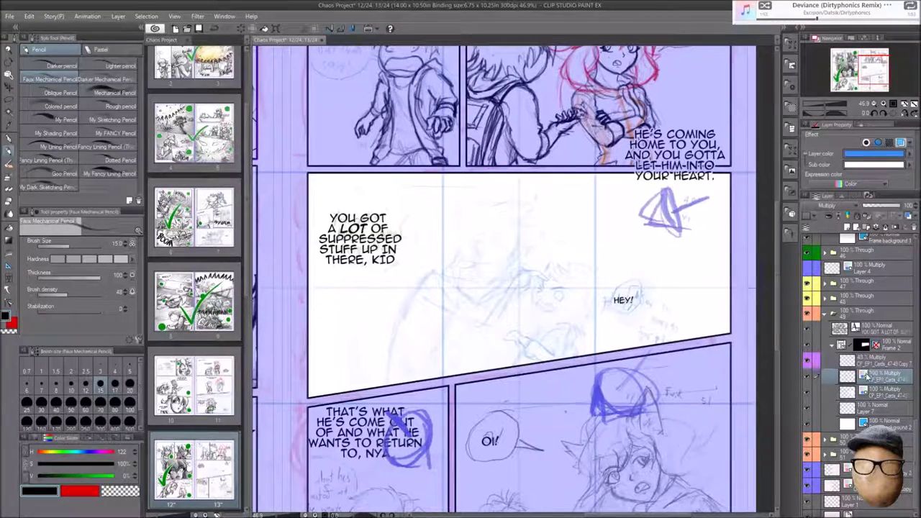
key(ctrl+g)
double_click(867, 361)
text(sk)
key(Return)
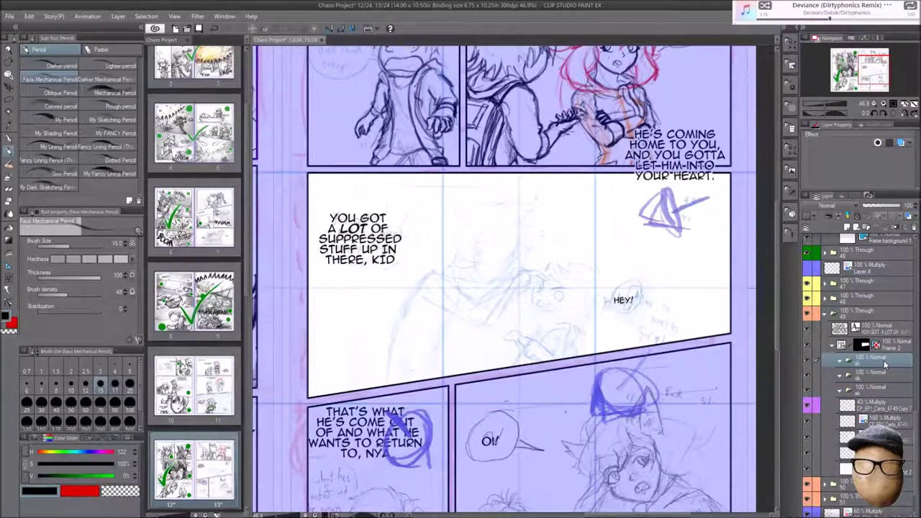
click(868, 387)
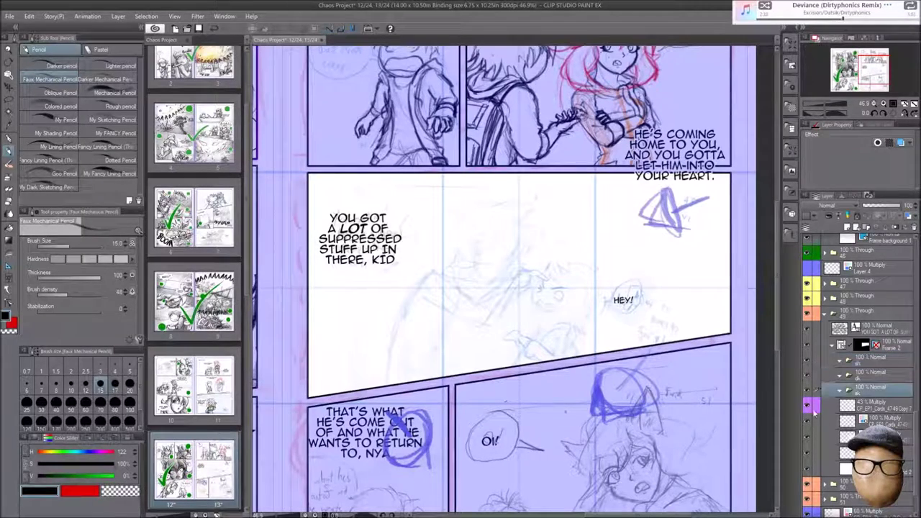
- Pencil the leaning girl's head, ear, torso, outstretched arm and curved tail on a new layer in the "sk" folder
key(ctrl+shift+n)
drag(455, 272, 389, 356)
mouse_move(419, 281)
mouse_down()
mouse_move(523, 276)
mouse_move(495, 335)
mouse_up()
drag(483, 220, 441, 277)
mouse_move(497, 284)
mouse_down()
mouse_move(453, 293)
mouse_move(439, 346)
mouse_move(388, 367)
mouse_up()
drag(352, 309, 350, 367)
drag(311, 328, 359, 366)
drag(349, 309, 355, 363)
drag(417, 304, 471, 282)
mouse_move(436, 321)
mouse_down()
mouse_move(487, 300)
mouse_move(436, 321)
mouse_up()
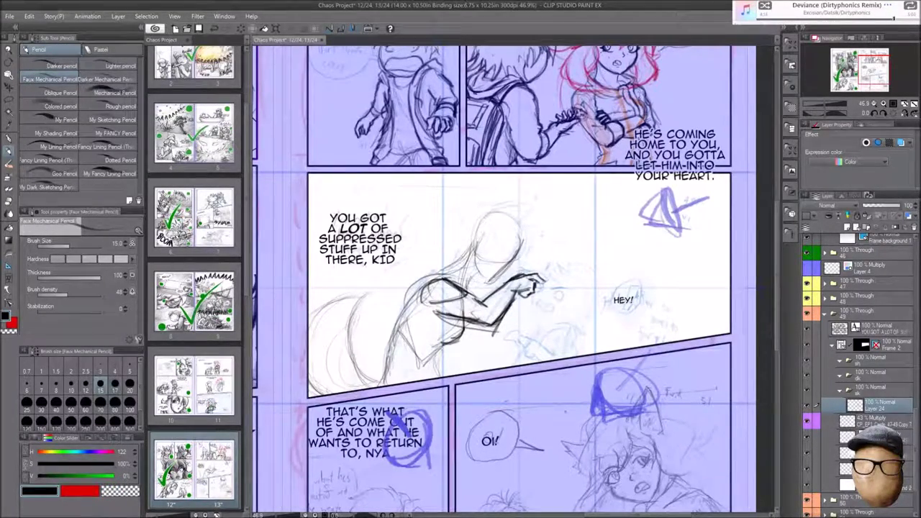
drag(490, 209, 537, 224)
- Pencil the leaning girl's bangs and long flowing hair on a new layer with a red layer colour
key(ctrl+plus)
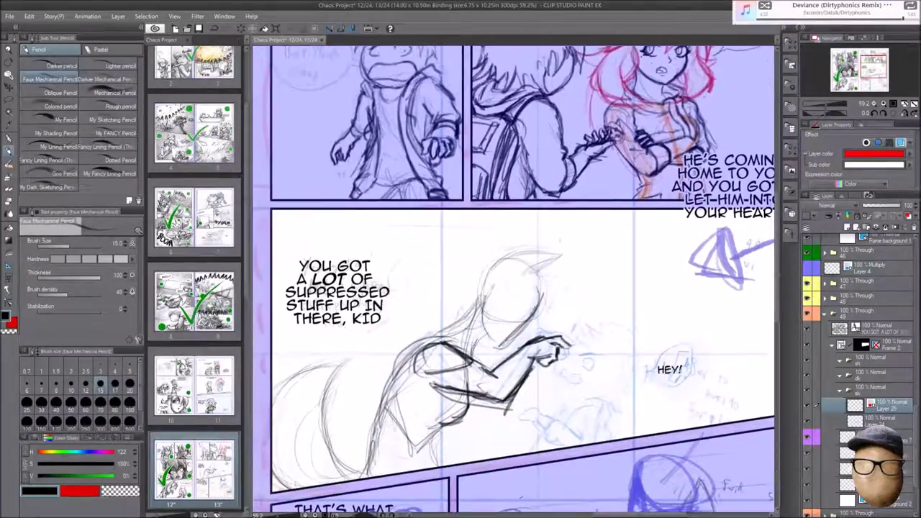
drag(532, 266, 556, 317)
mouse_move(487, 283)
mouse_down()
mouse_move(547, 288)
mouse_move(524, 301)
mouse_up()
drag(504, 324, 499, 369)
drag(464, 403, 495, 360)
drag(465, 309, 515, 296)
drag(439, 338, 454, 367)
drag(460, 329, 439, 361)
drag(475, 310, 415, 368)
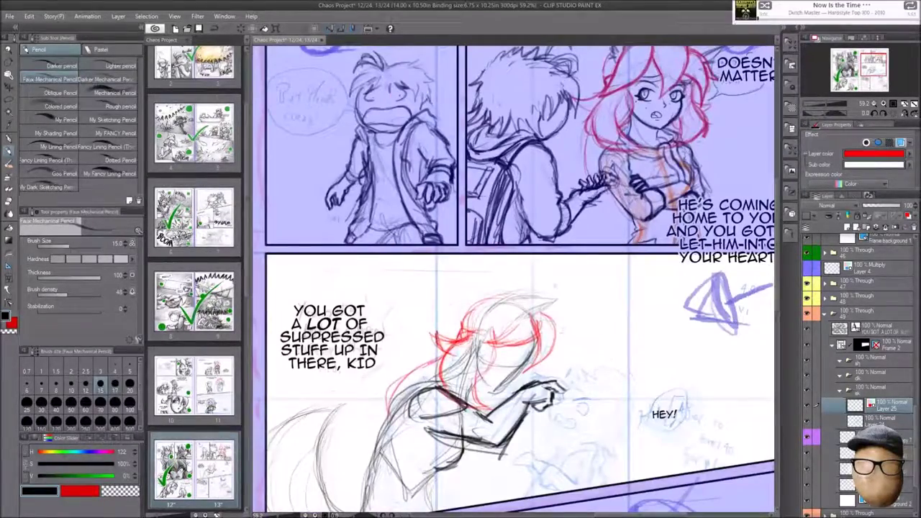
- Check the leaning girl's pose in a mirrored view and compare it with the drawings on the facing page
key(ctrl+minus)
key(h)
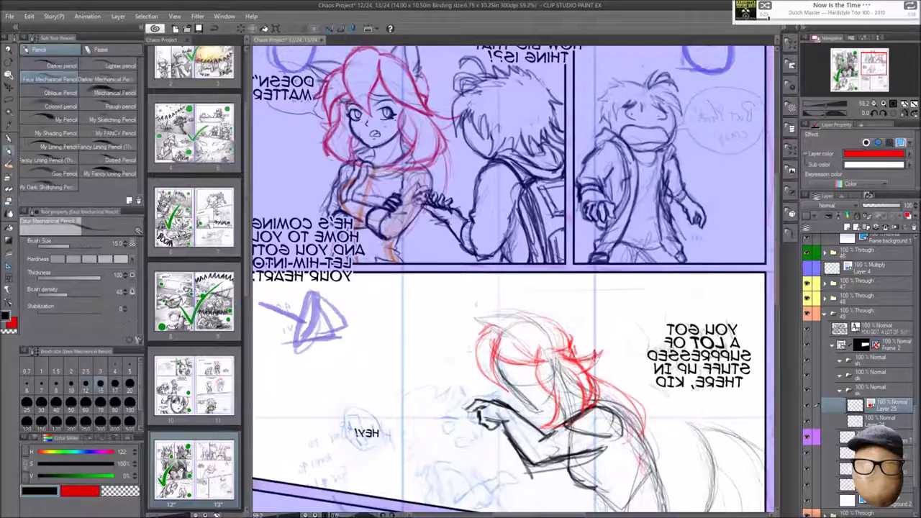
key(h)
key(ctrl+minus)
key(ctrl+minus)
key(ctrl+plus)
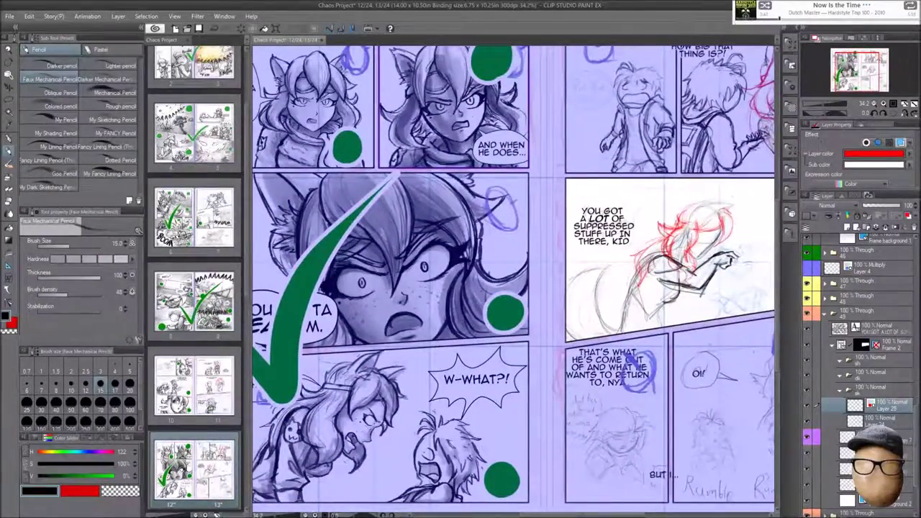
key(ctrl+plus)
key(ctrl+plus)
key(ctrl+plus)
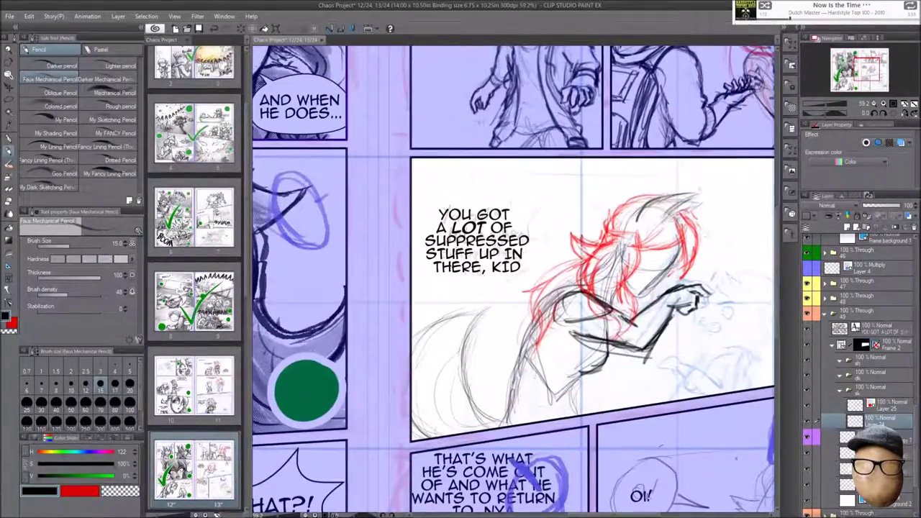
- Darken the leaning girl's back and arm on Layer 24, add a cuff at her wrist and clean up stray lines
drag(623, 294, 618, 317)
drag(553, 317, 563, 338)
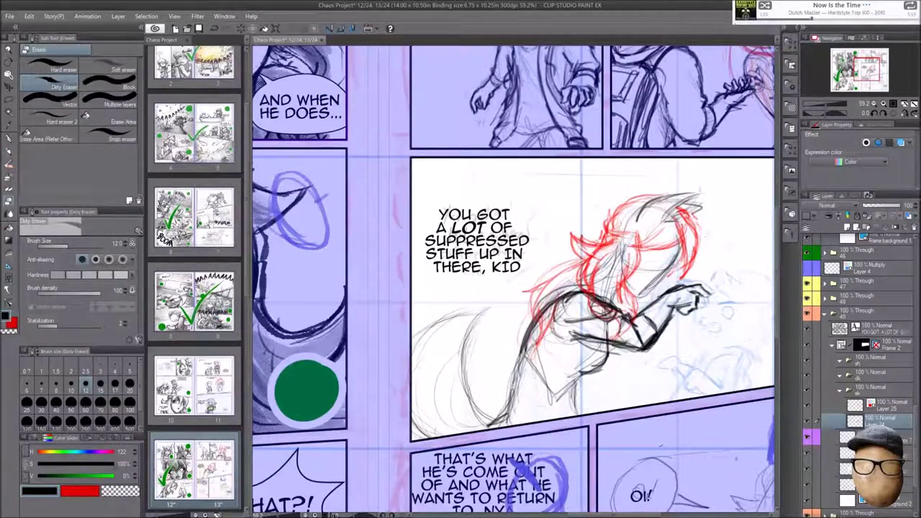
drag(547, 288, 504, 316)
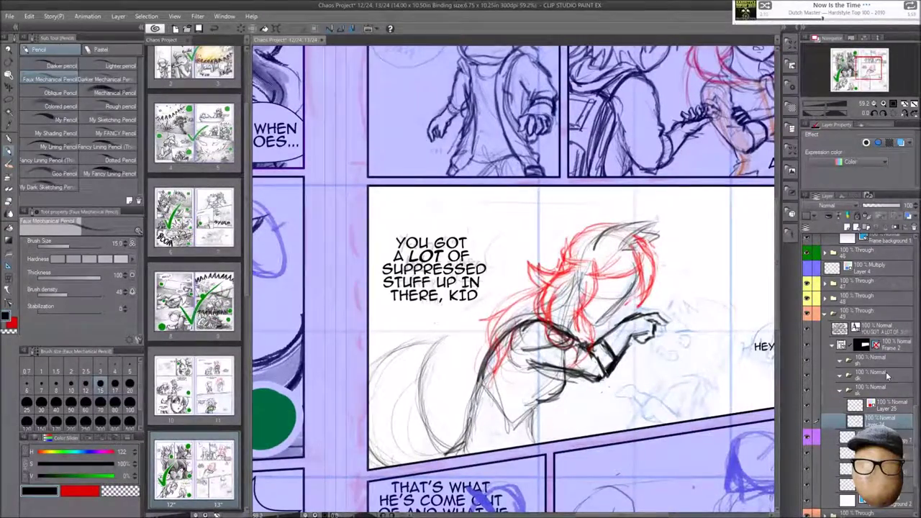
- Pencil the boy's head outline, shoulder and raised arms on a new layer below Layer 24
drag(547, 288, 459, 287)
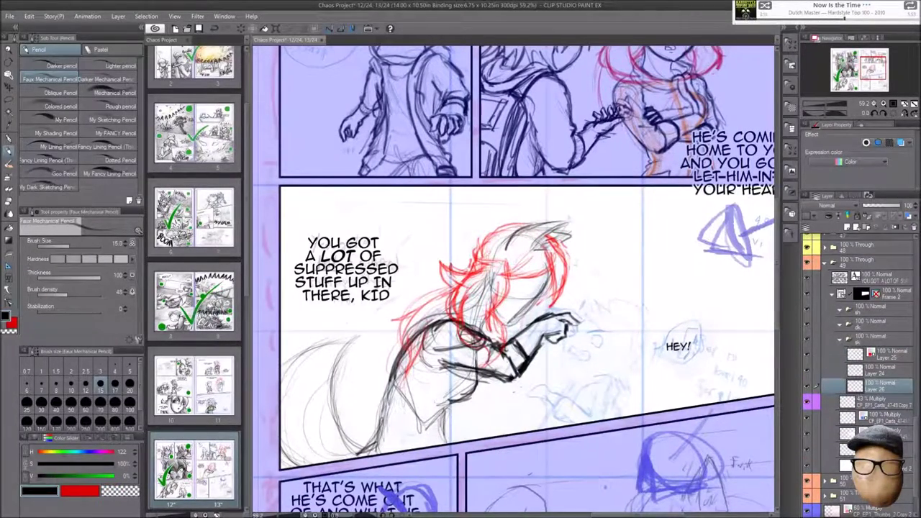
drag(602, 383, 594, 412)
drag(597, 376, 619, 403)
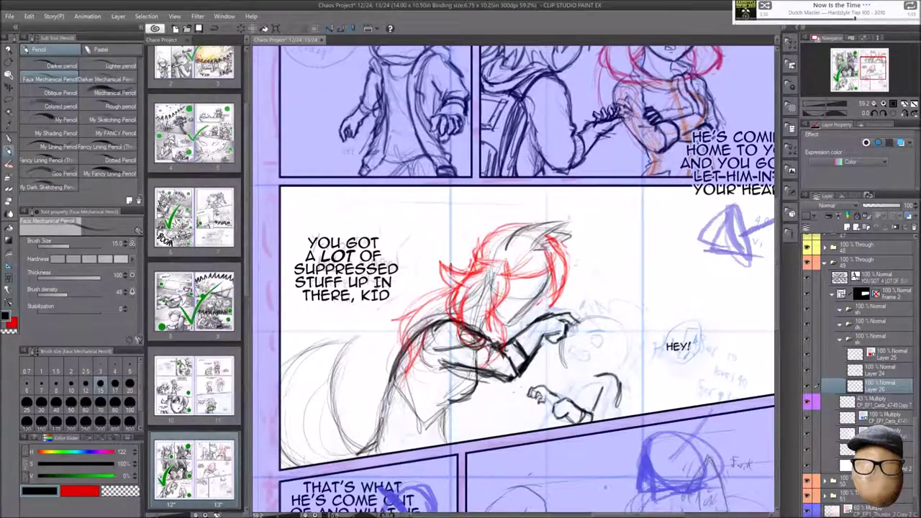
scroll(586, 400, up, 4)
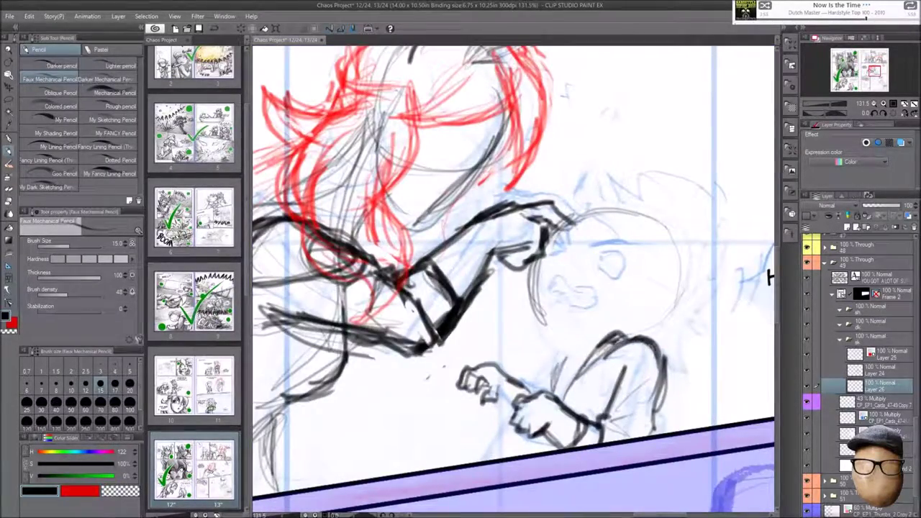
- Pencil the boy's squinting and open eyes, eyebrow, wavy mouth and neck on Layer 26, checking the face in a mirrored view
key(h)
key(h)
drag(575, 244, 621, 247)
mouse_move(515, 280)
mouse_down()
mouse_move(526, 255)
mouse_move(506, 267)
mouse_up()
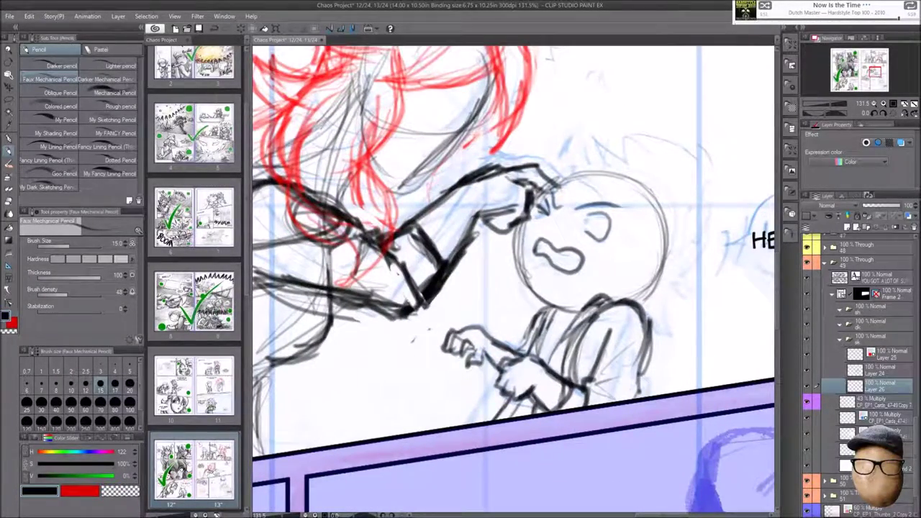
- Pencil the boy's spiky hair and fringe around his head on Layer 26, checking it in a mirrored view
drag(726, 336, 718, 292)
key(h)
key(h)
drag(648, 294, 637, 316)
scroll(514, 281, down, 1)
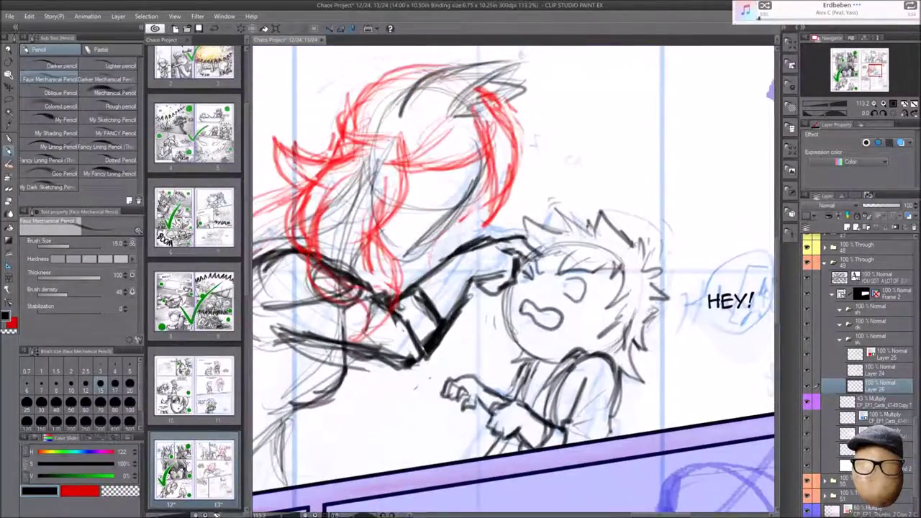
- Pencil the leaning girl's nose, open mouth, chin and near eye in profile on Layer 24
scroll(432, 272, up, 2)
key(e)
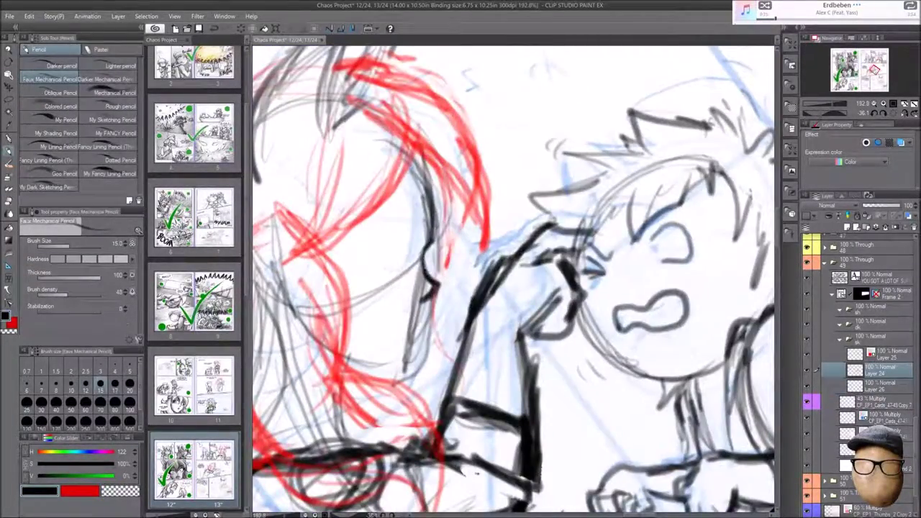
scroll(514, 280, down, 2)
scroll(514, 280, up, 2)
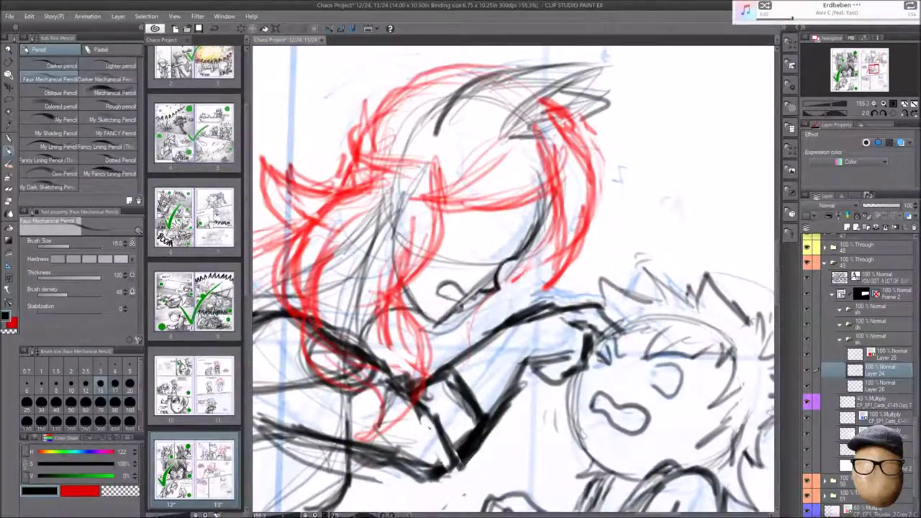
scroll(514, 281, up, 3)
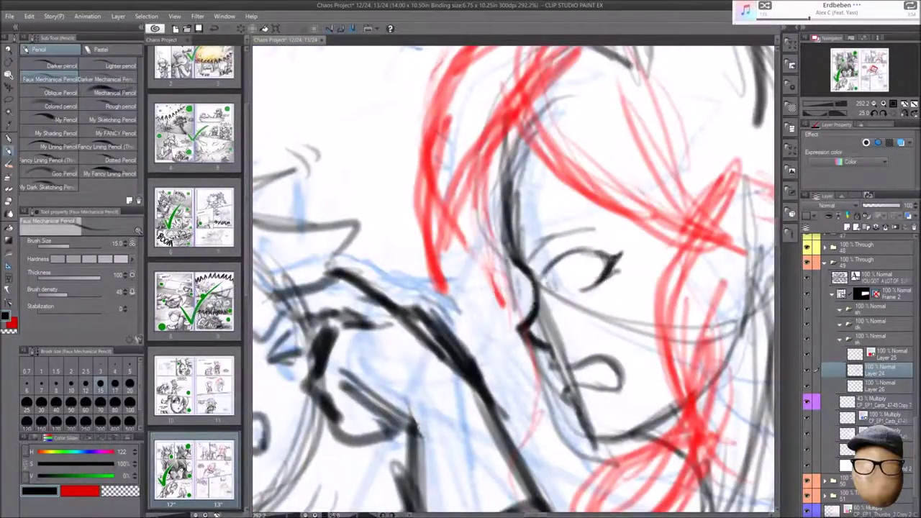
scroll(514, 281, down, 4)
scroll(514, 281, up, 2)
- Strengthen the girl's red bangs on Layer 25 and add her far eye beneath them on Layer 24
ctrl+shift+click(525, 371)
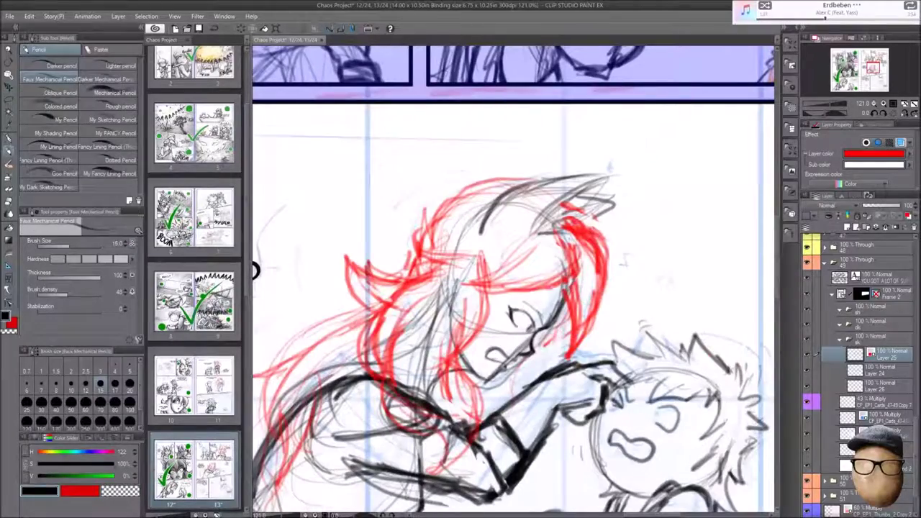
drag(464, 286, 575, 268)
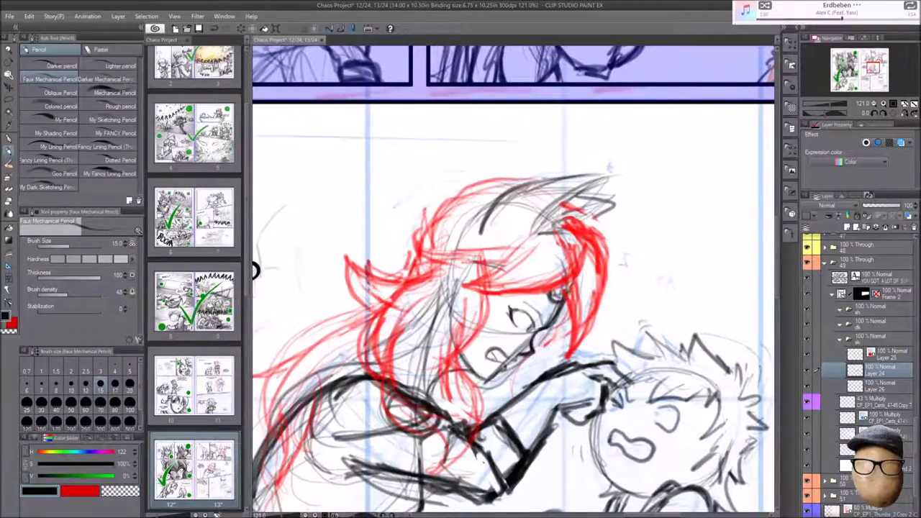
scroll(514, 281, down, 2)
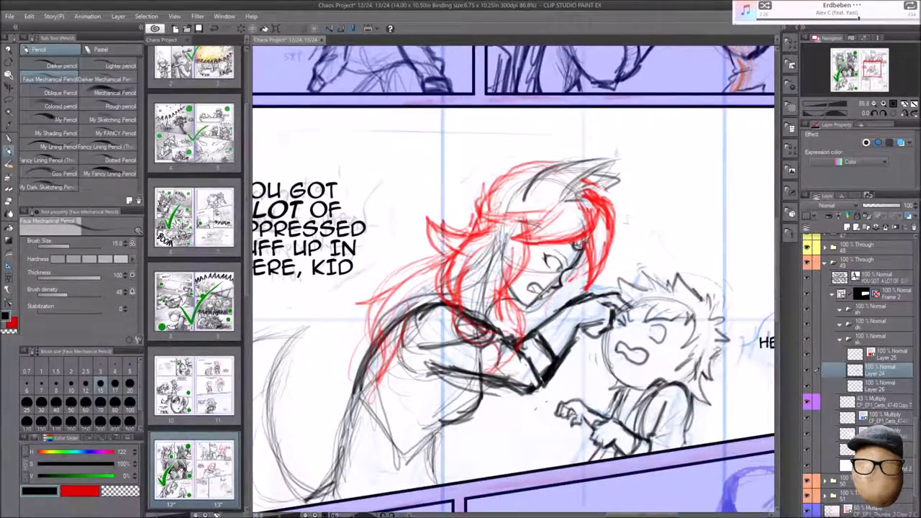
scroll(514, 281, down, 3)
scroll(514, 281, up, 4)
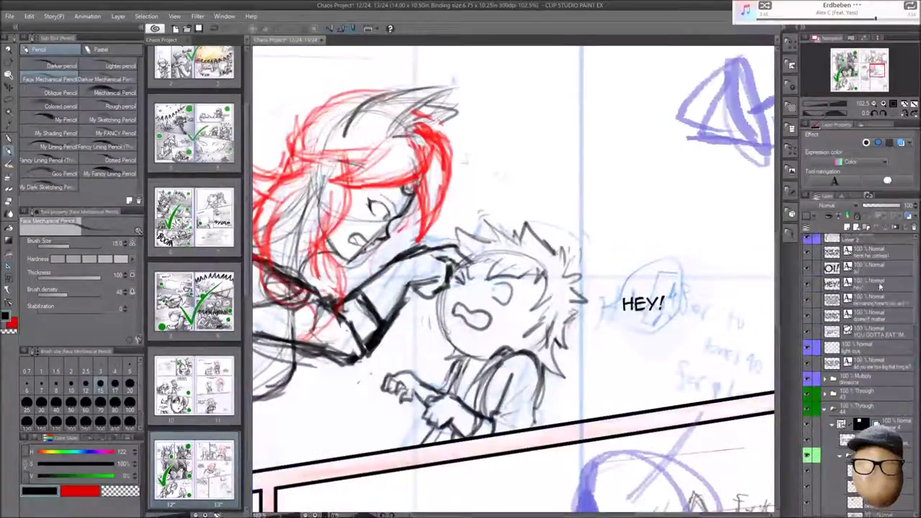